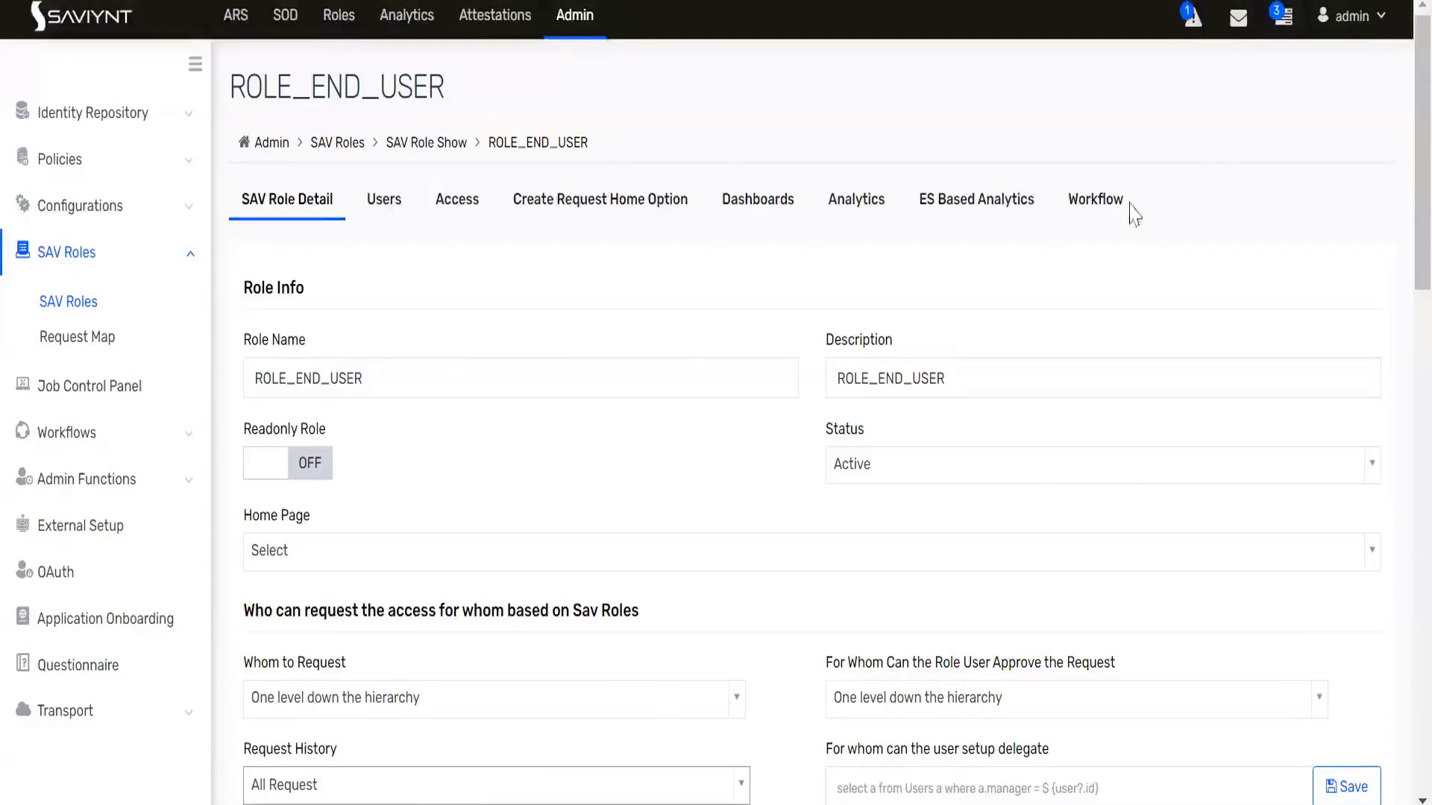
- Go back to the SAV Role List and open the ROLE_UIADMIN role
left_click(1352, 17)
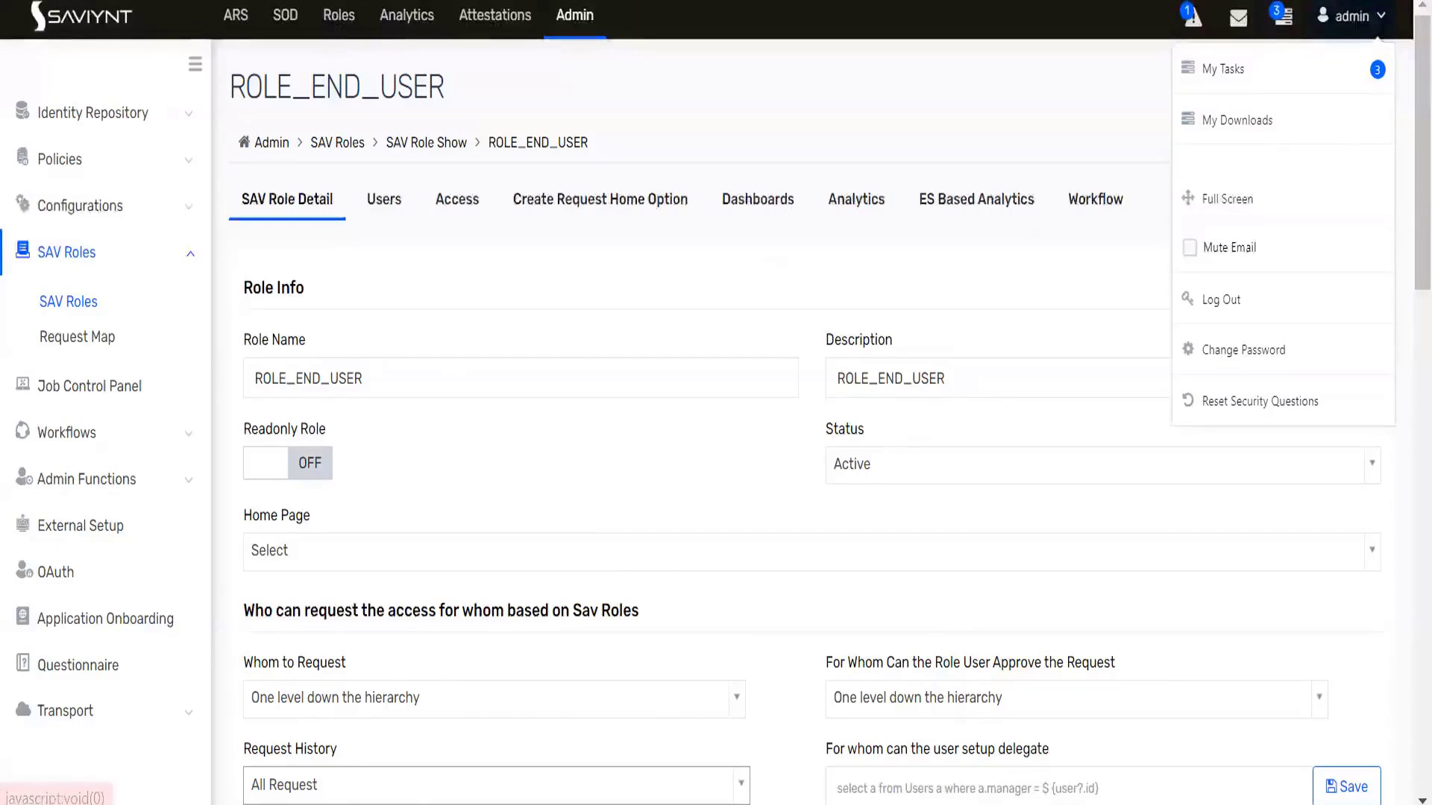
mouse_move(675, 804)
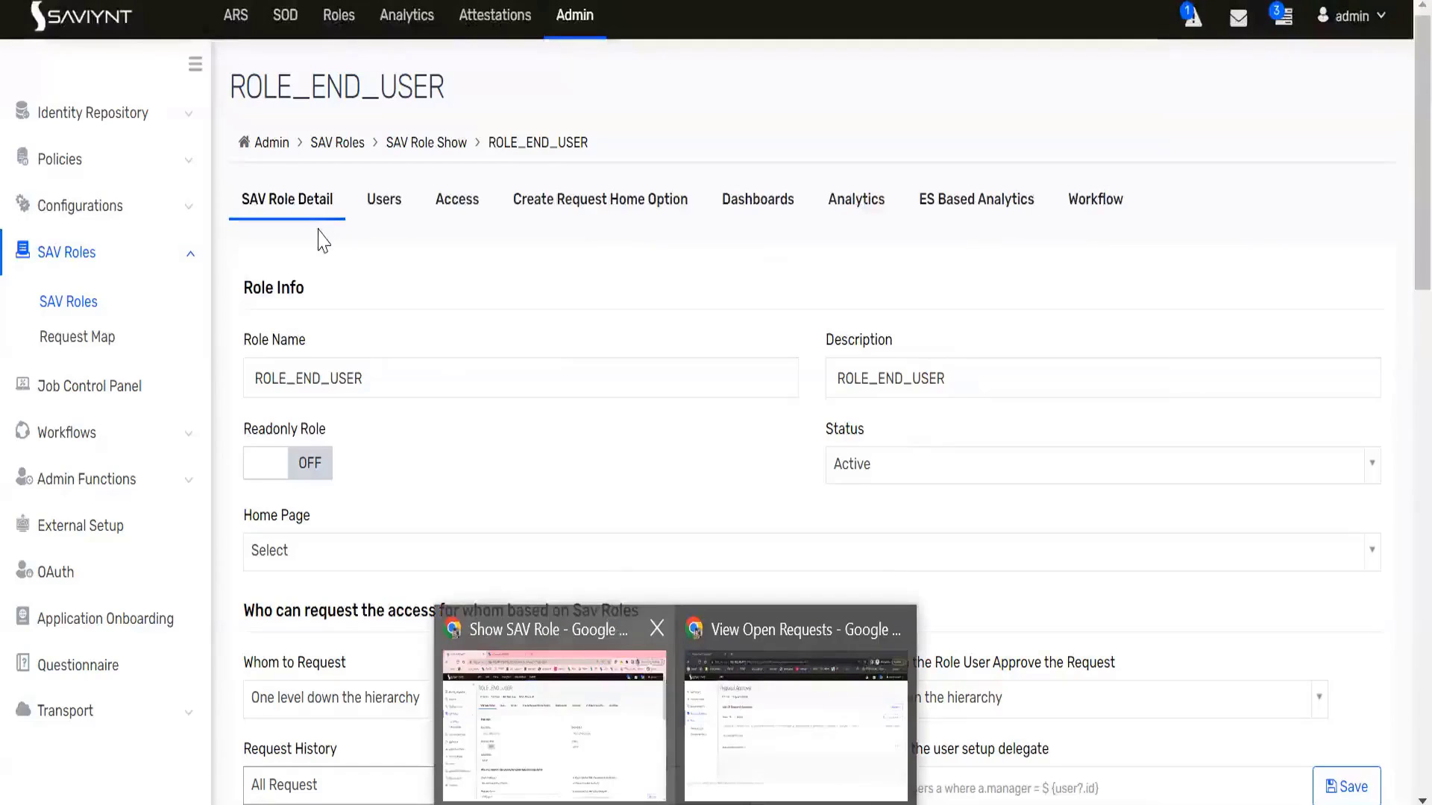
left_click(71, 303)
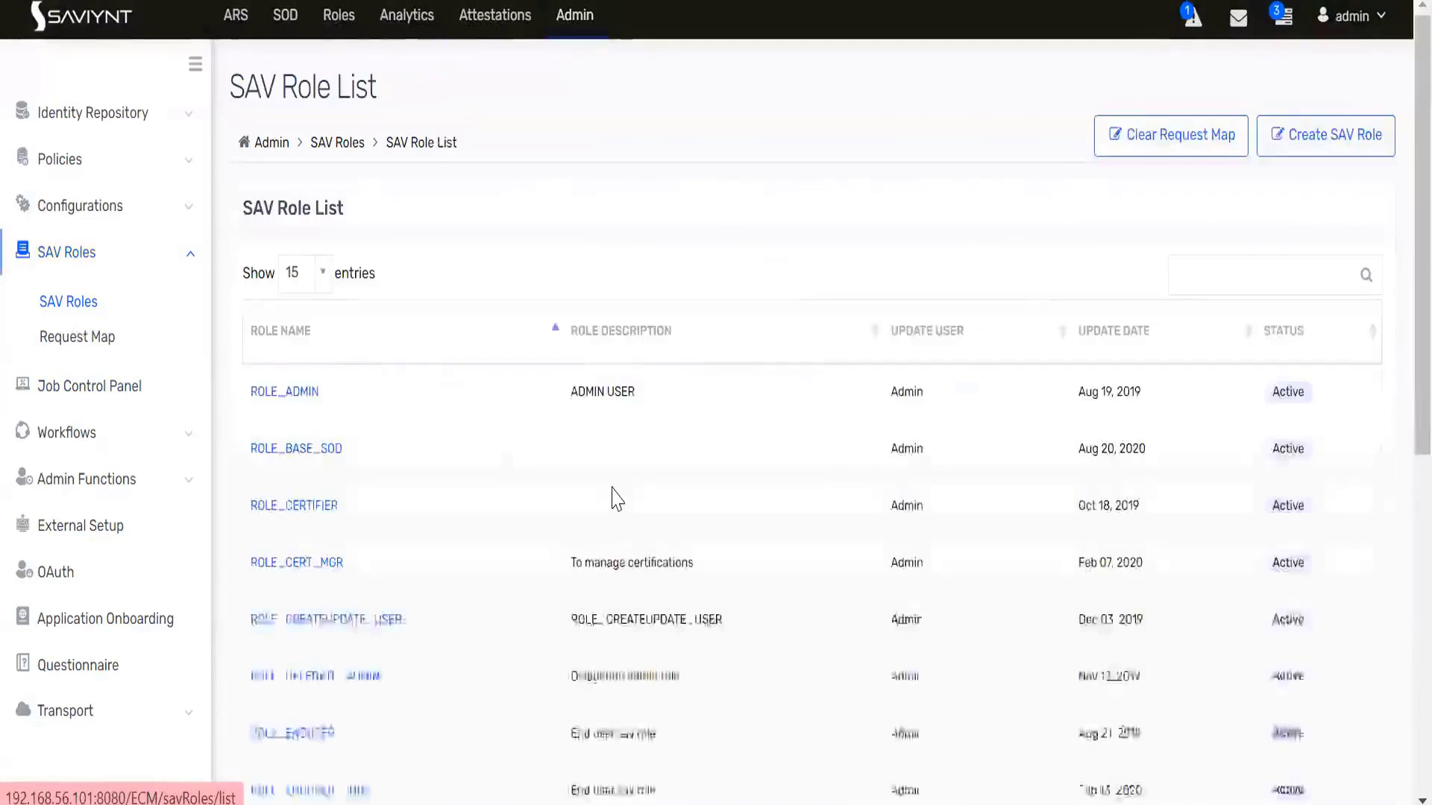
scroll(351, 534, "down", 6)
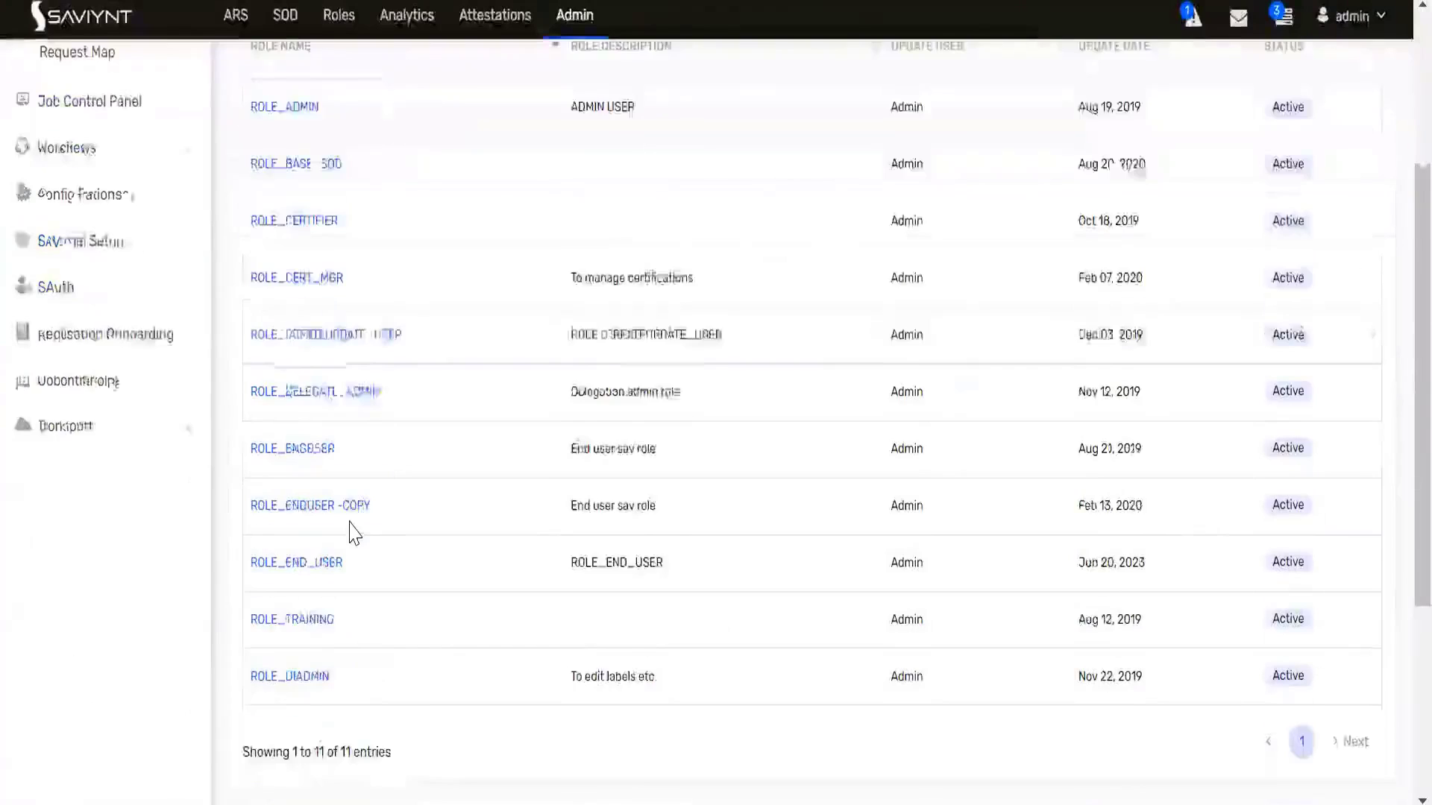
left_click_drag(334, 393, 252, 391)
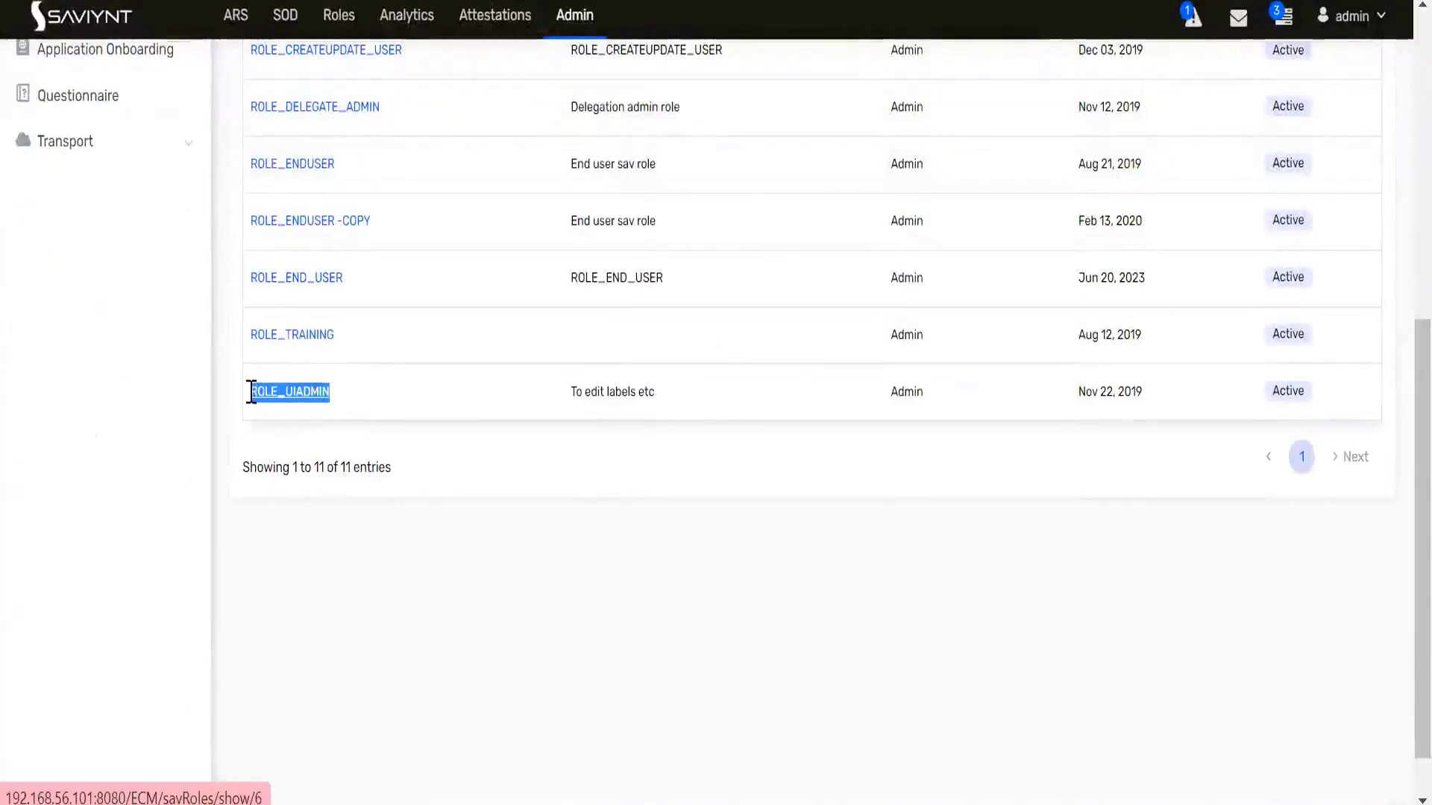
left_click(294, 396)
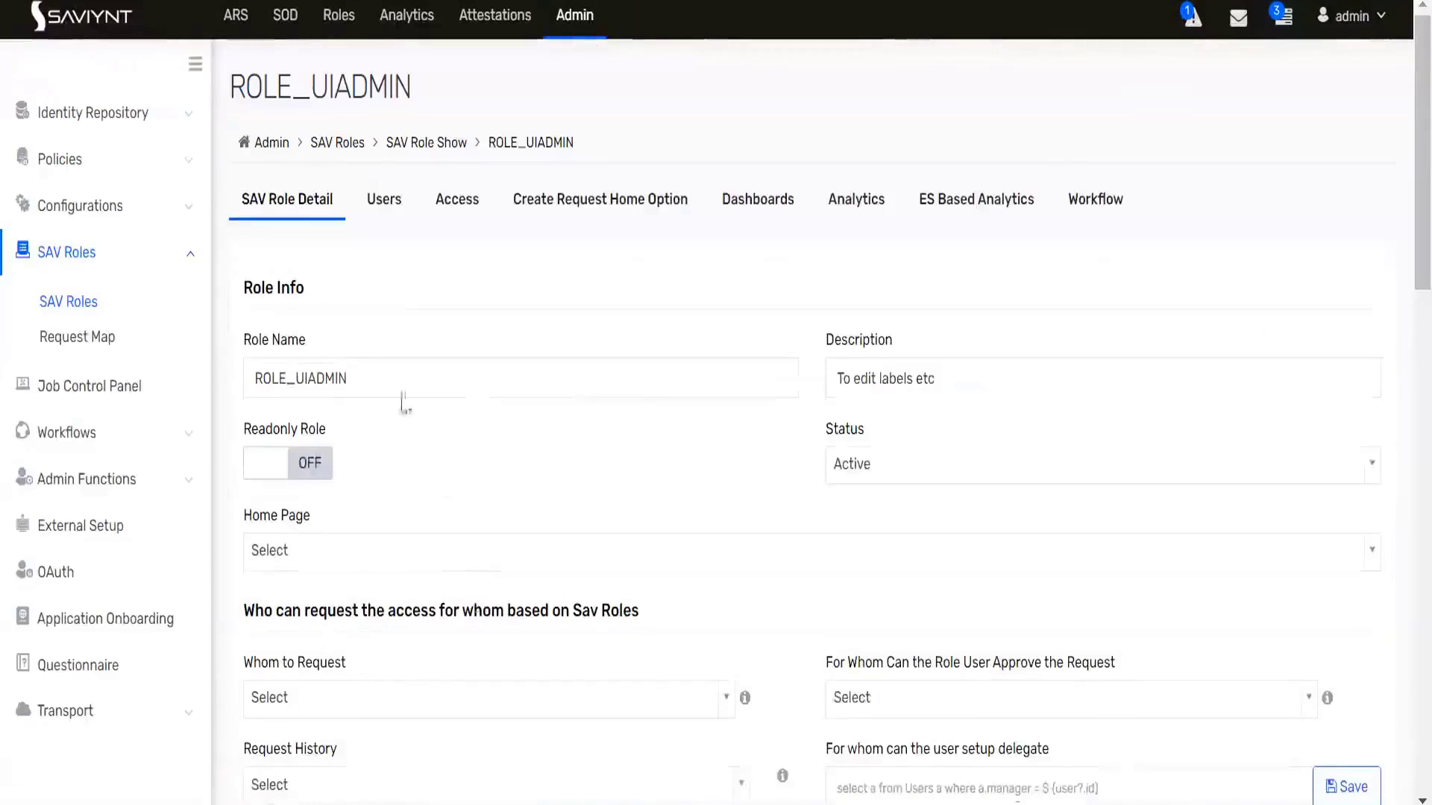
- Add the test user to ROLE_UIADMIN from its Users tab
left_click(384, 212)
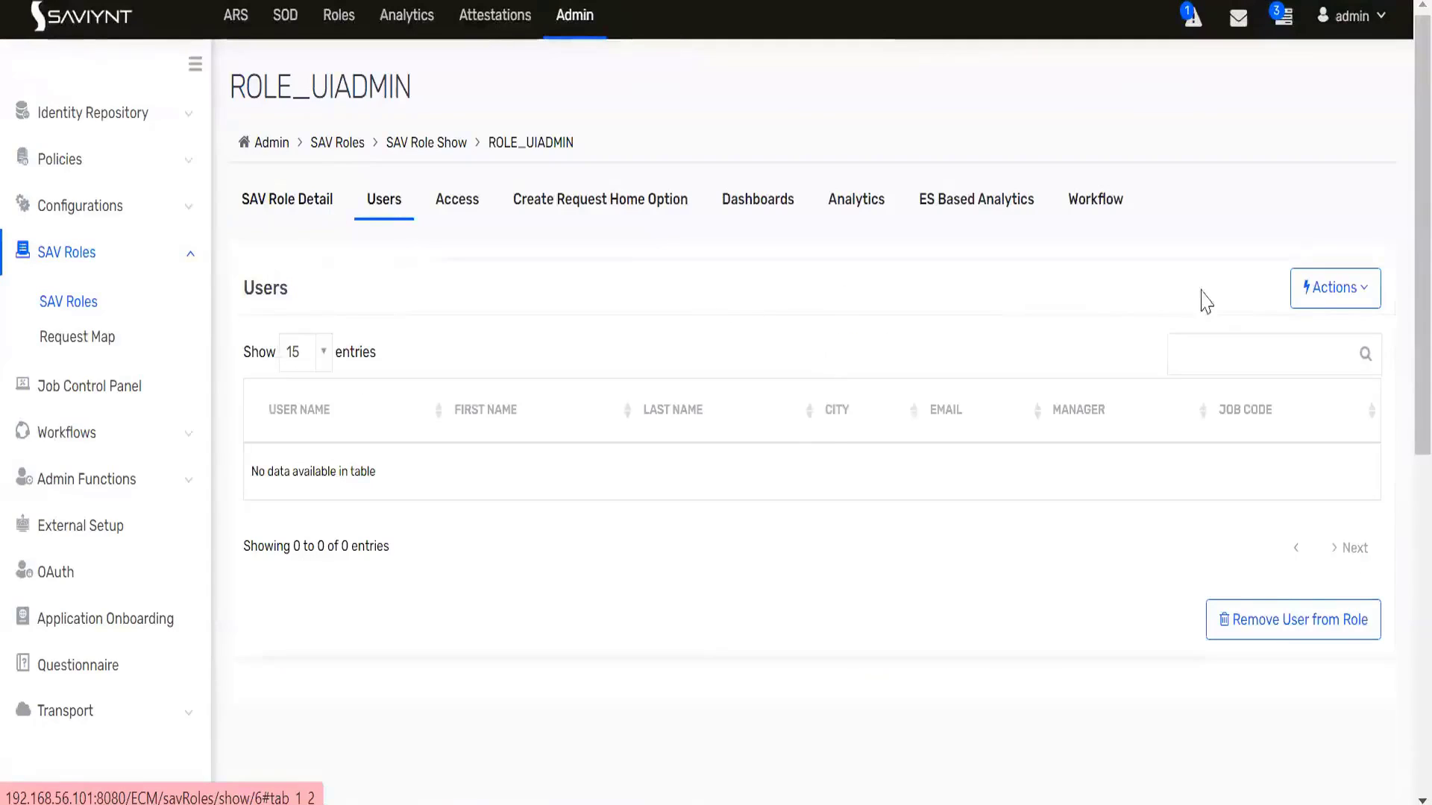
left_click(1326, 298)
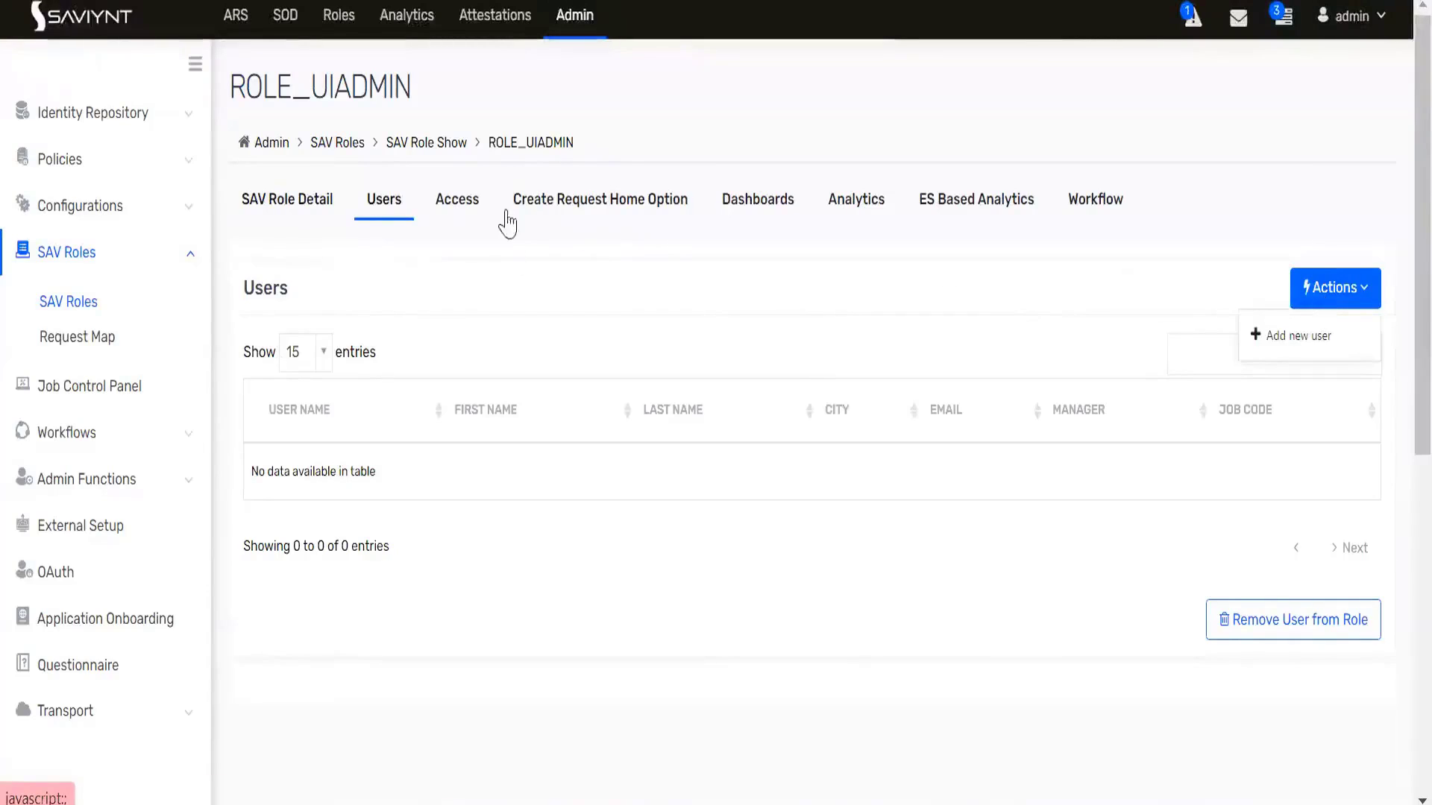
left_click(579, 274)
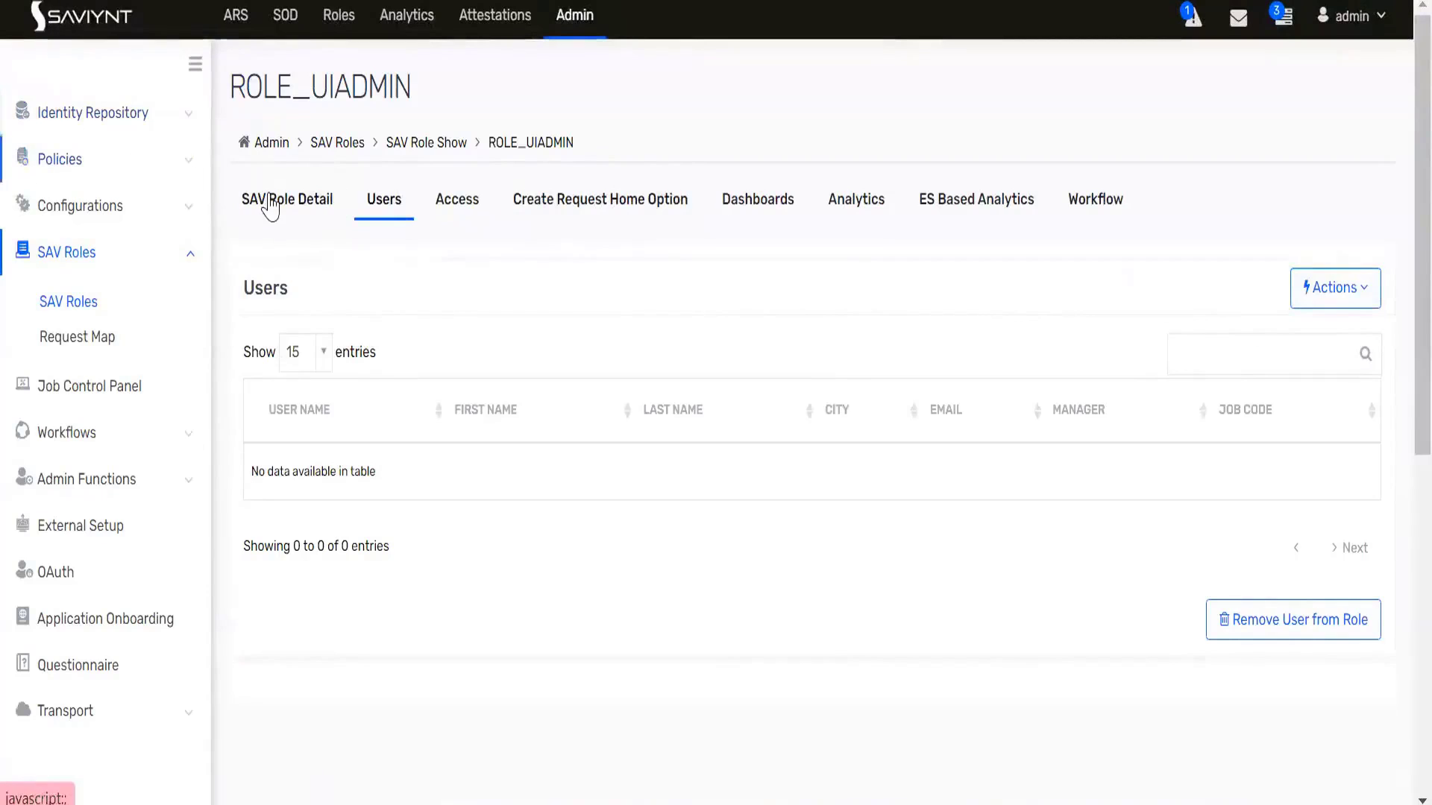
left_click(1315, 294)
left_click(1303, 333)
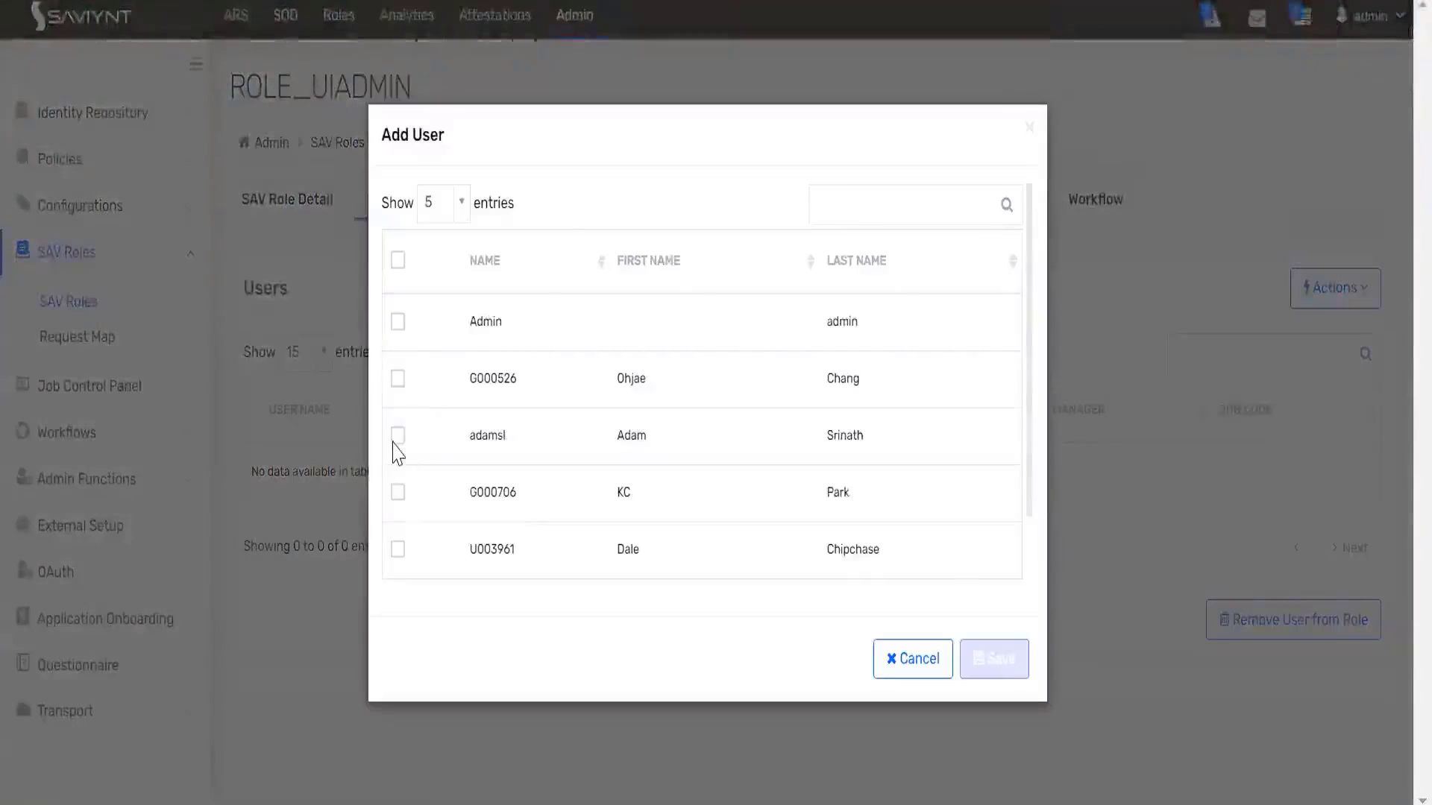
left_click(397, 435)
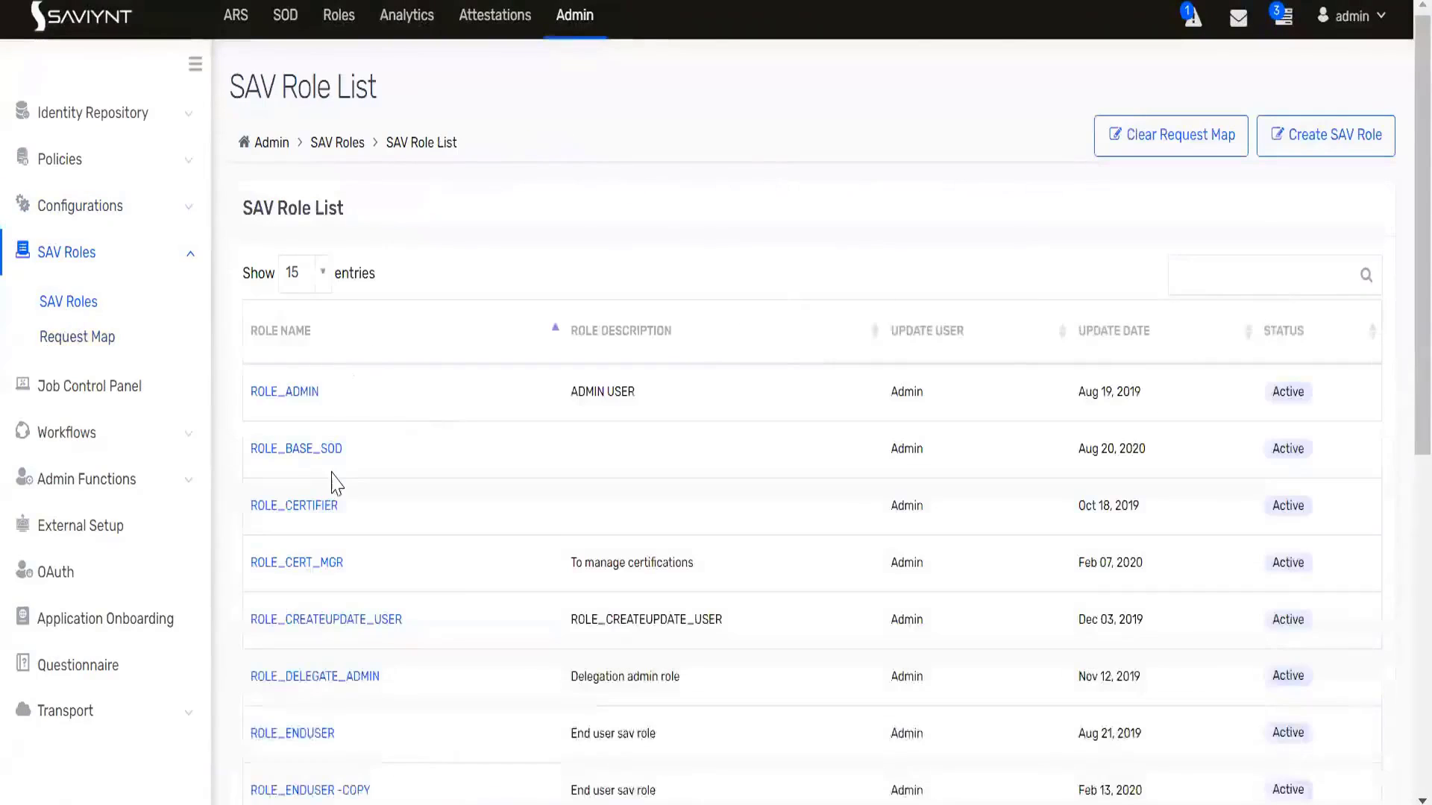
- Remove the test user from ROLE_END_USER, leaving its Users list empty
scroll(332, 489, "down", 5)
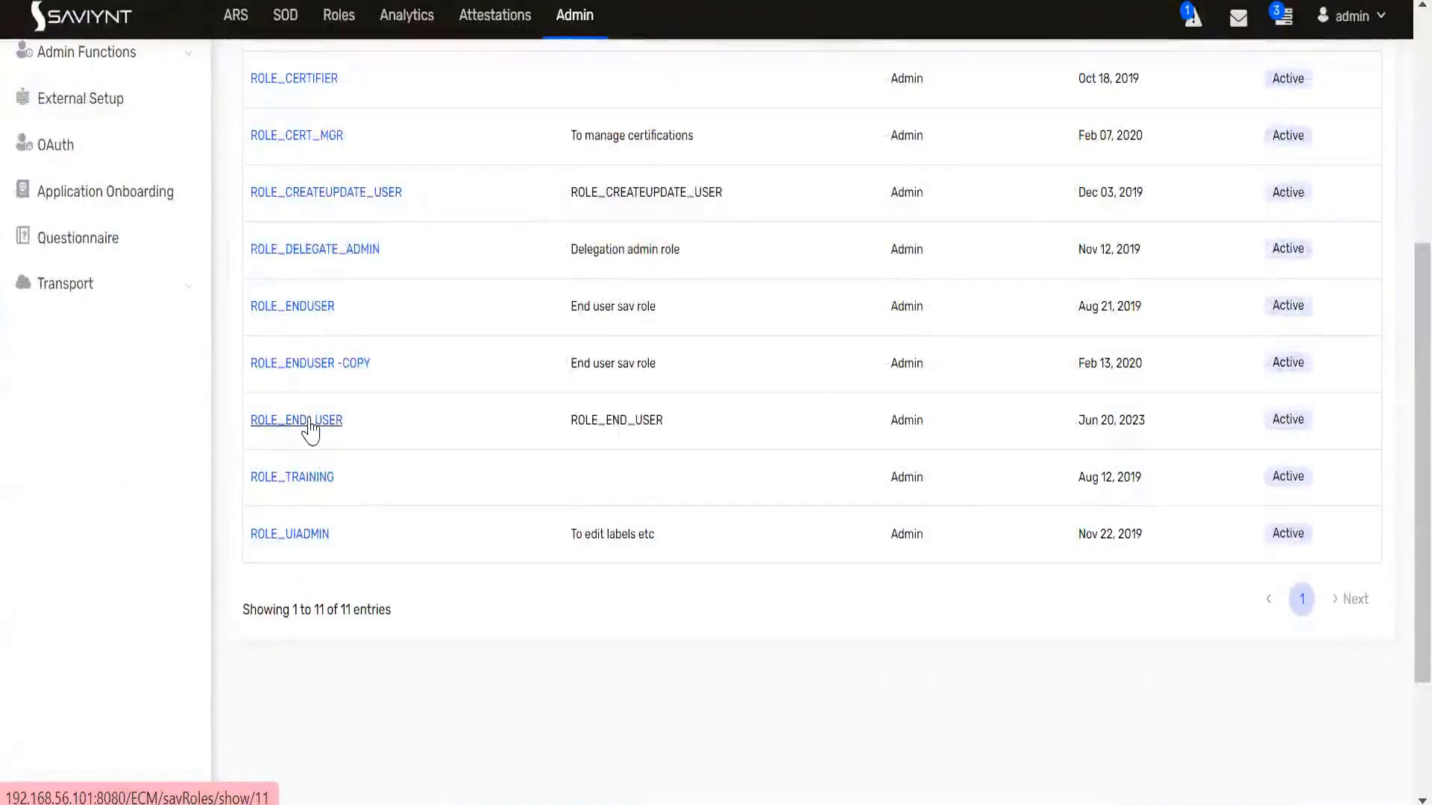
left_click(311, 424)
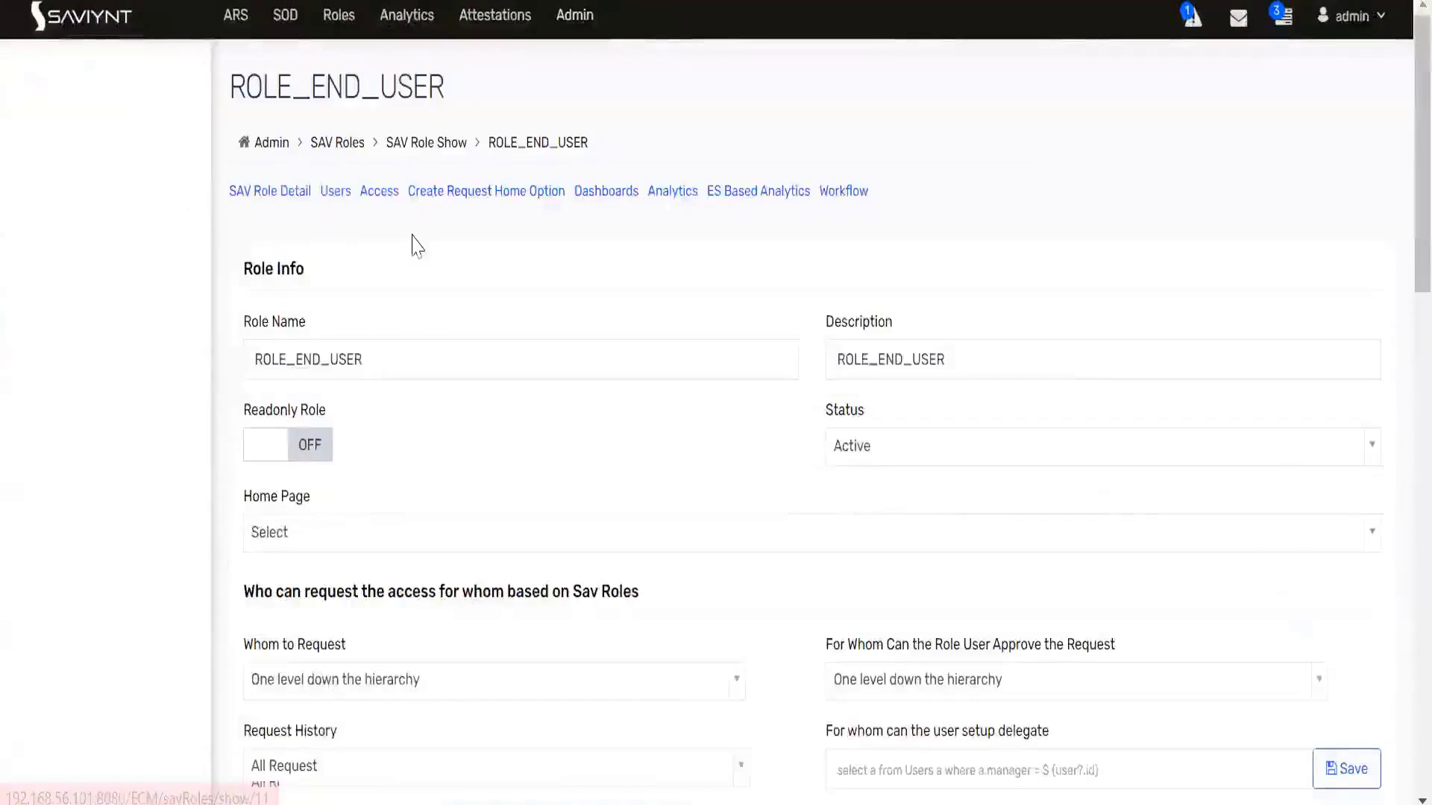
left_click(384, 203)
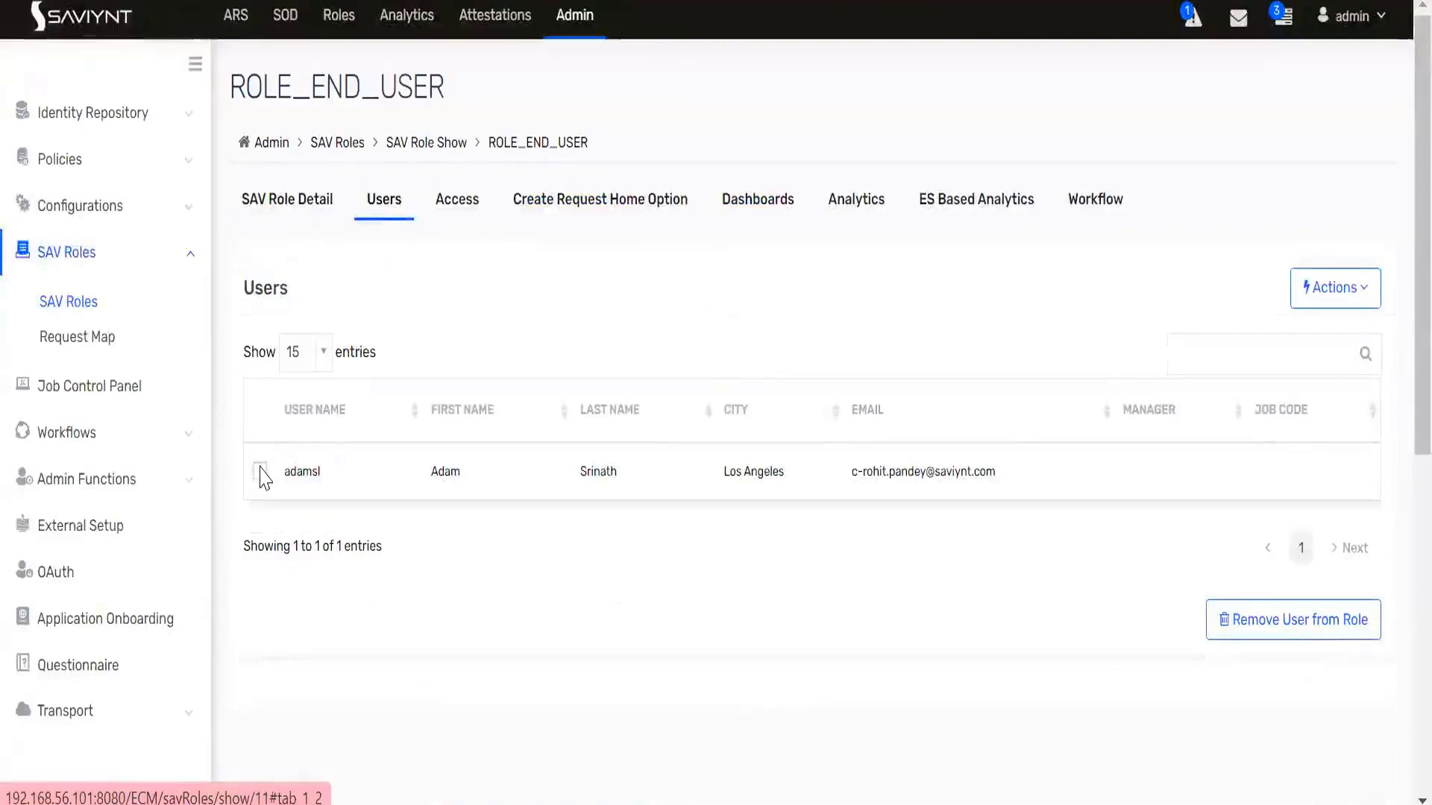
left_click(260, 471)
left_click(1255, 625)
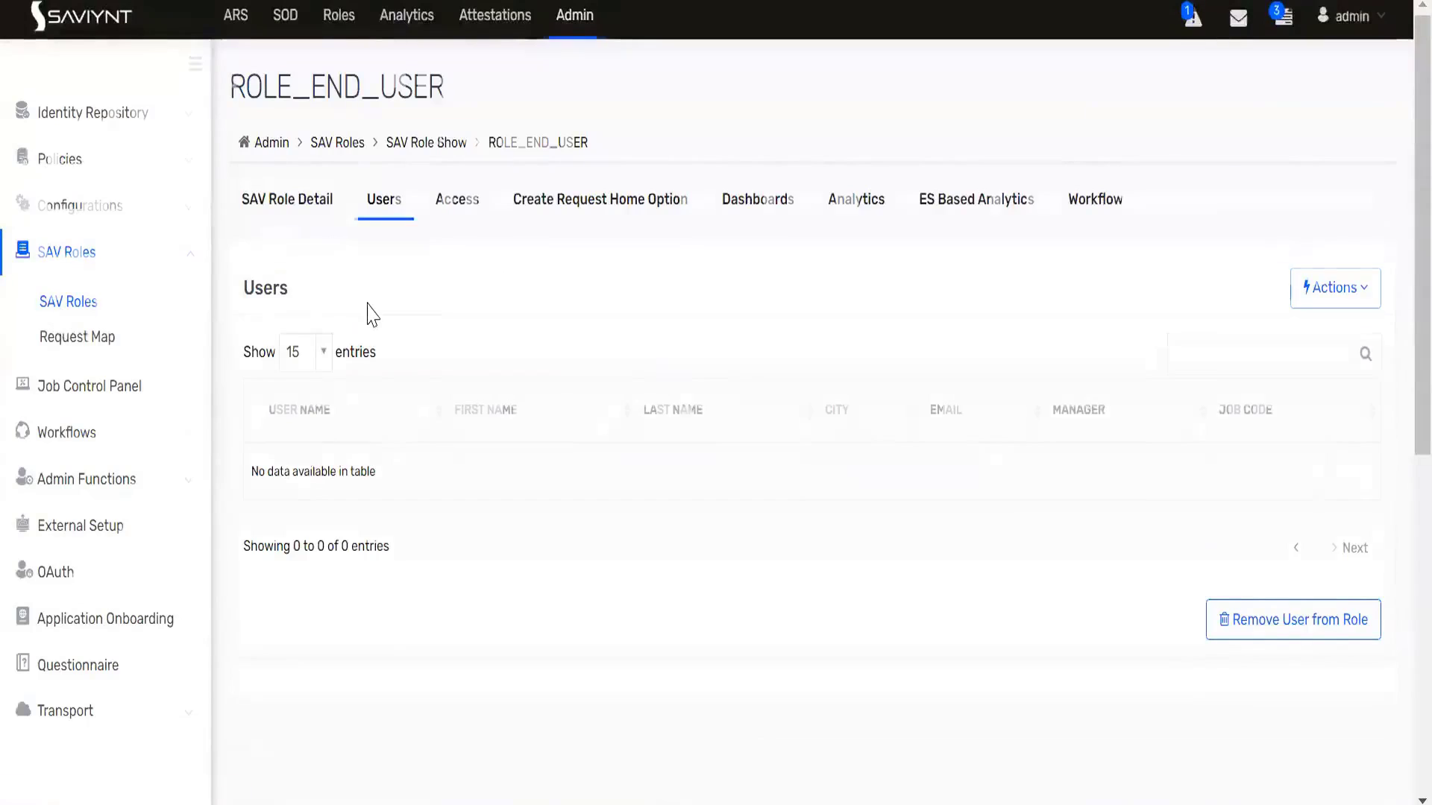
scroll(403, 507, "down", 4)
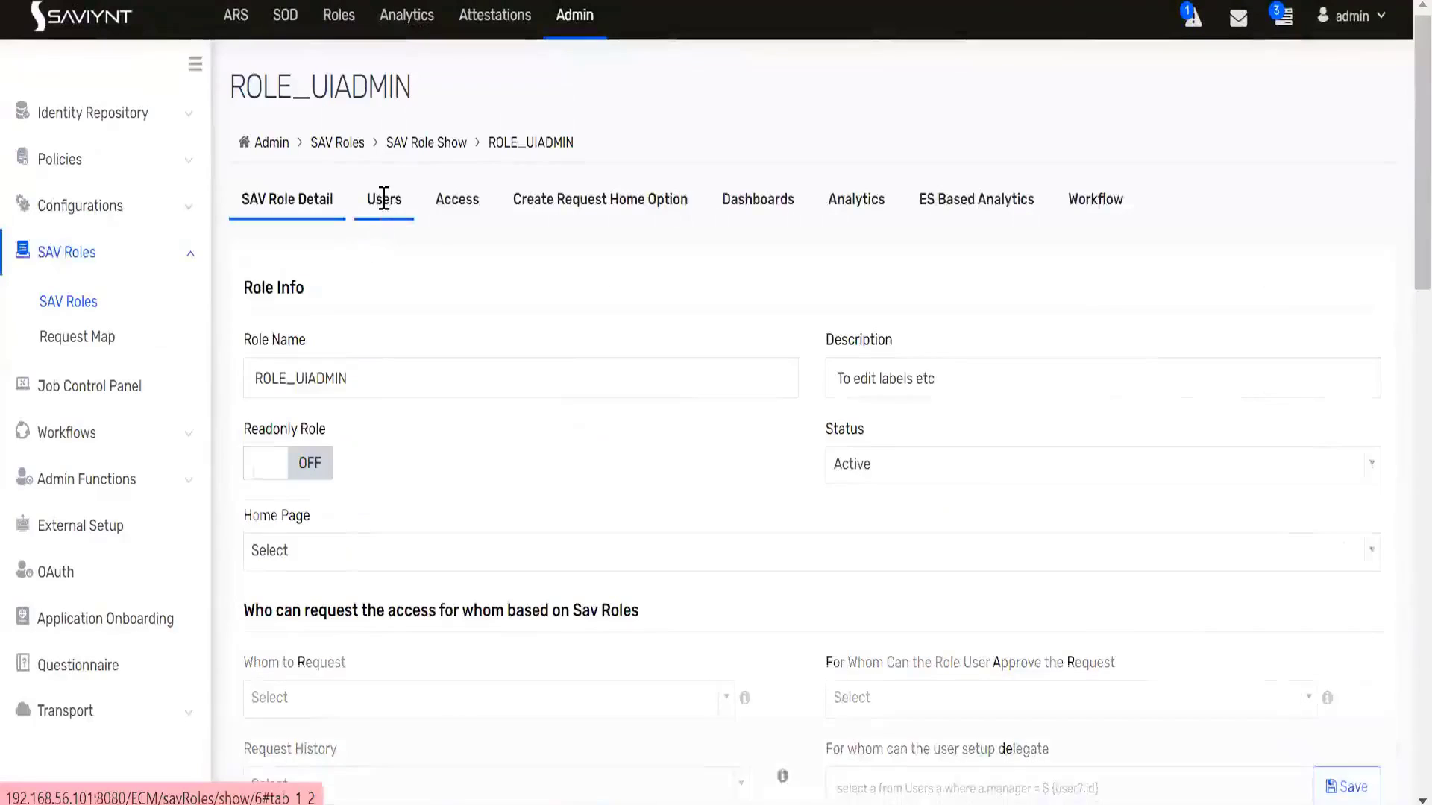
- Copy the test user's user name from ROLE_UIADMIN's Users tab and log out
left_click(384, 199)
double_click(313, 471)
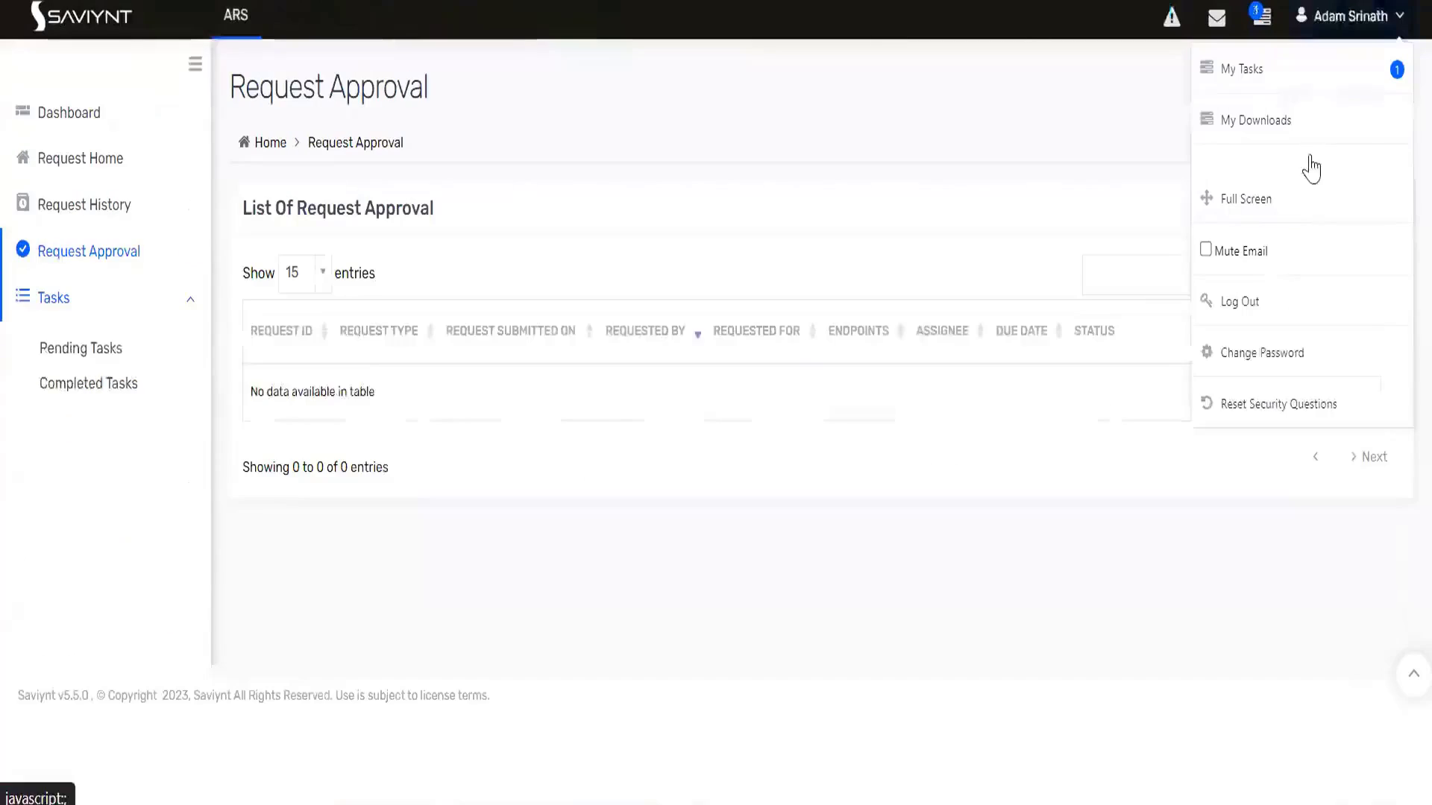
left_click(1253, 302)
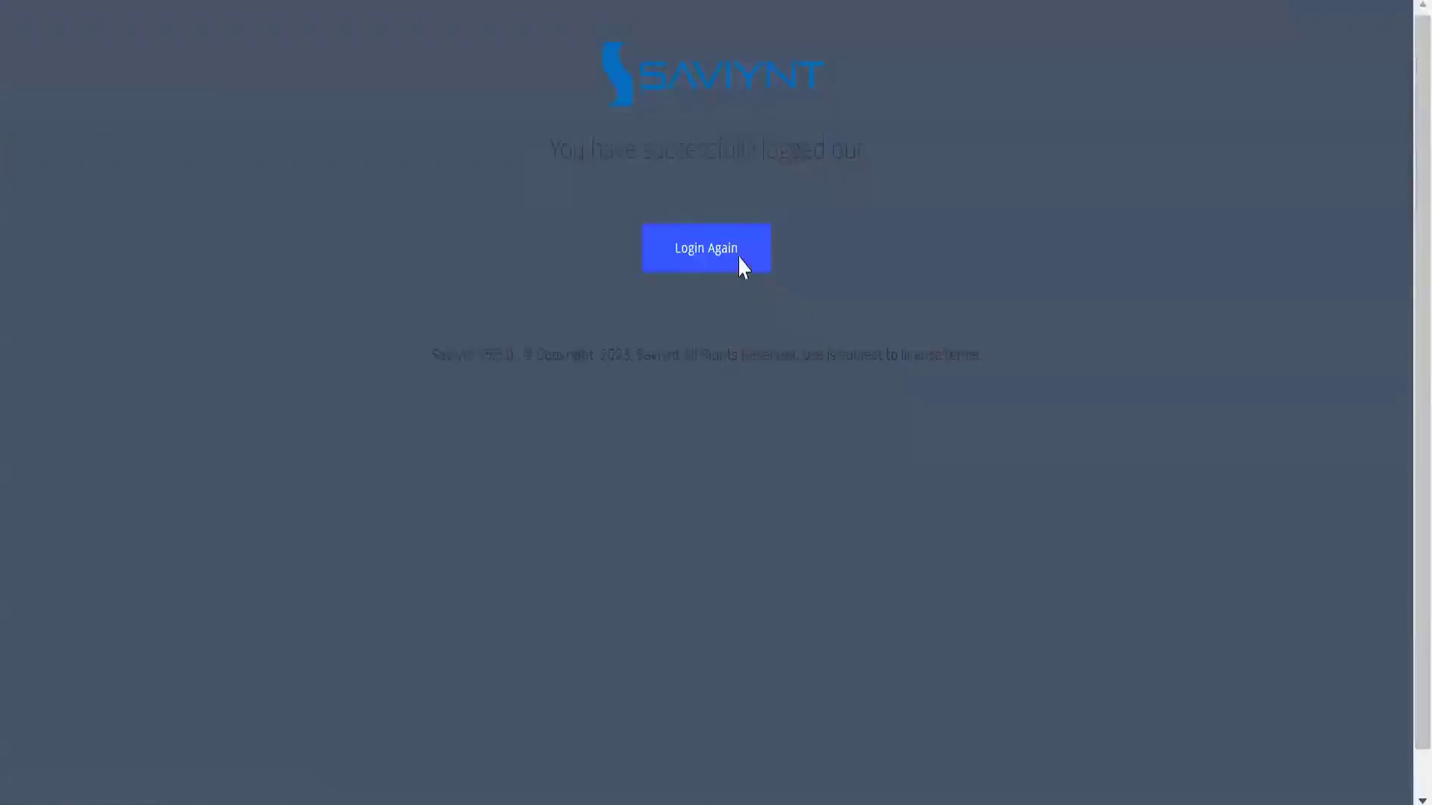
left_click(735, 259)
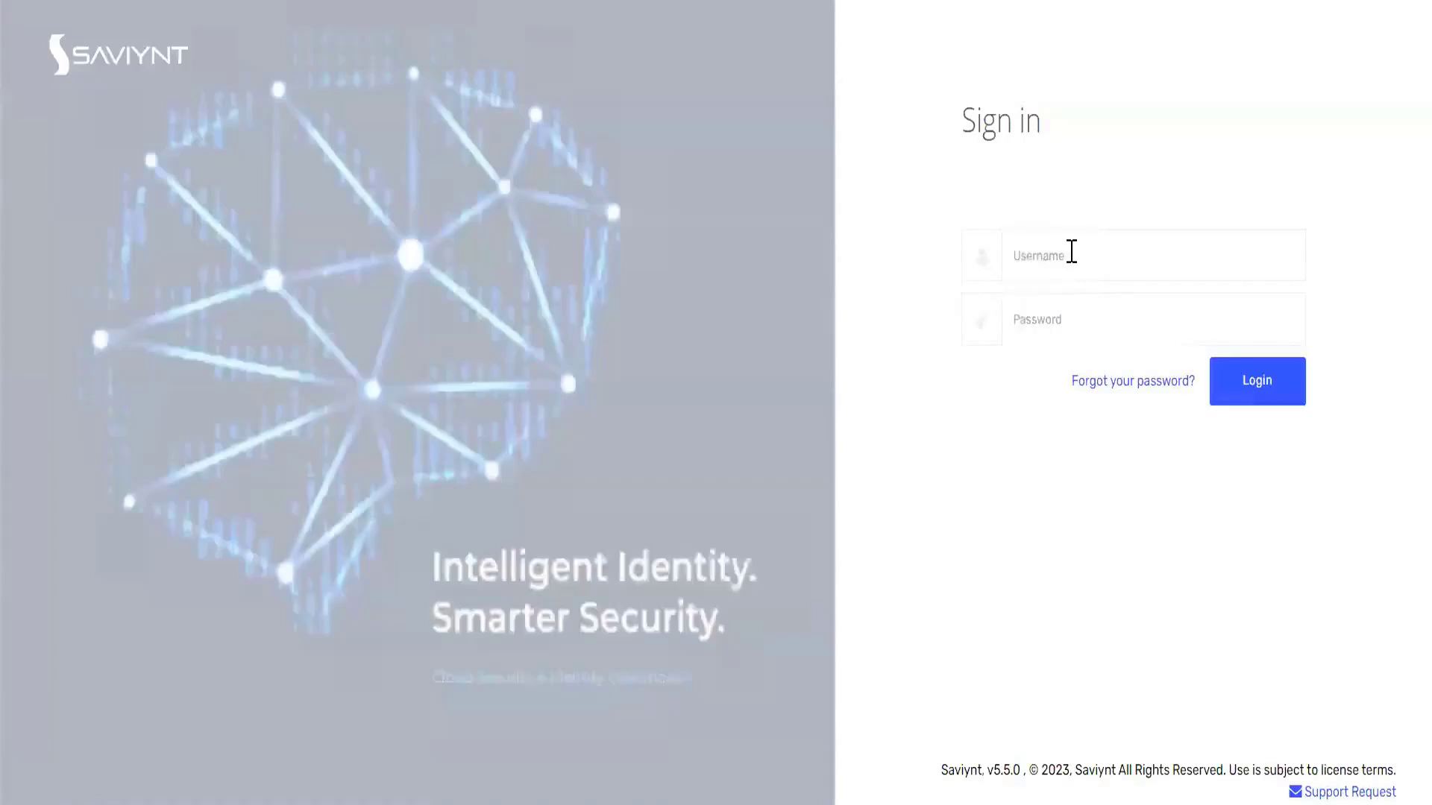
- Log back in with the test user's username and password
left_click(1071, 252)
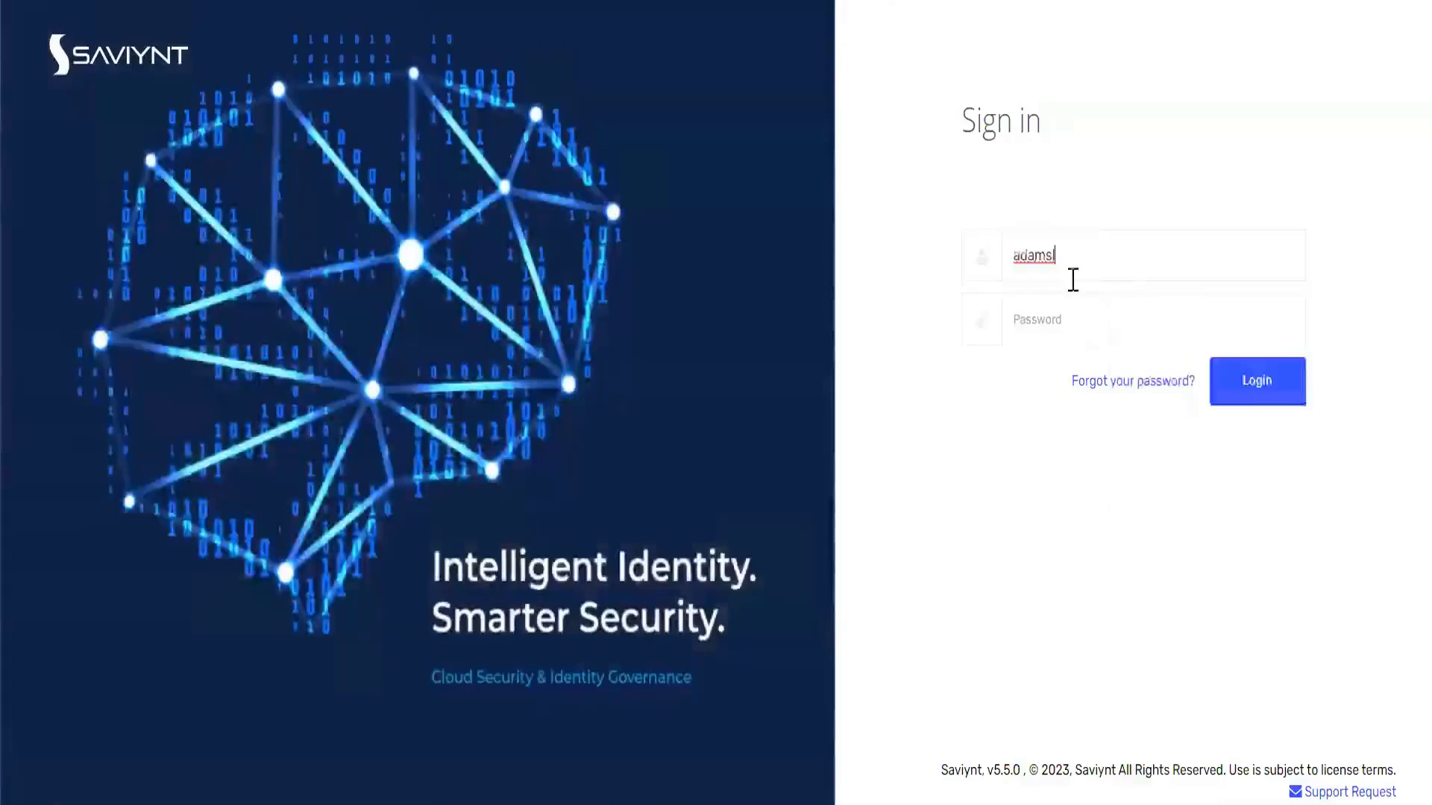
left_click(1080, 331)
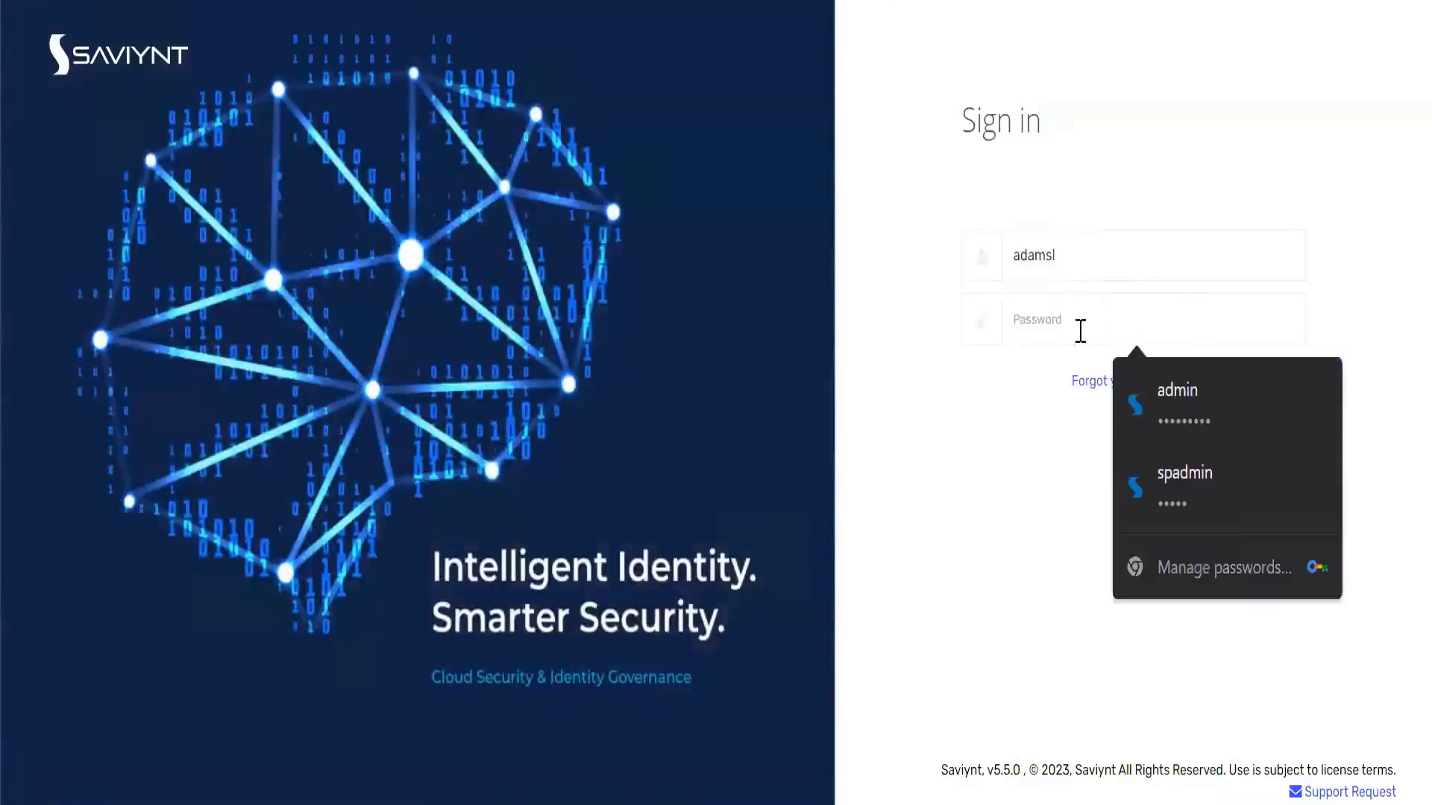
type("•")
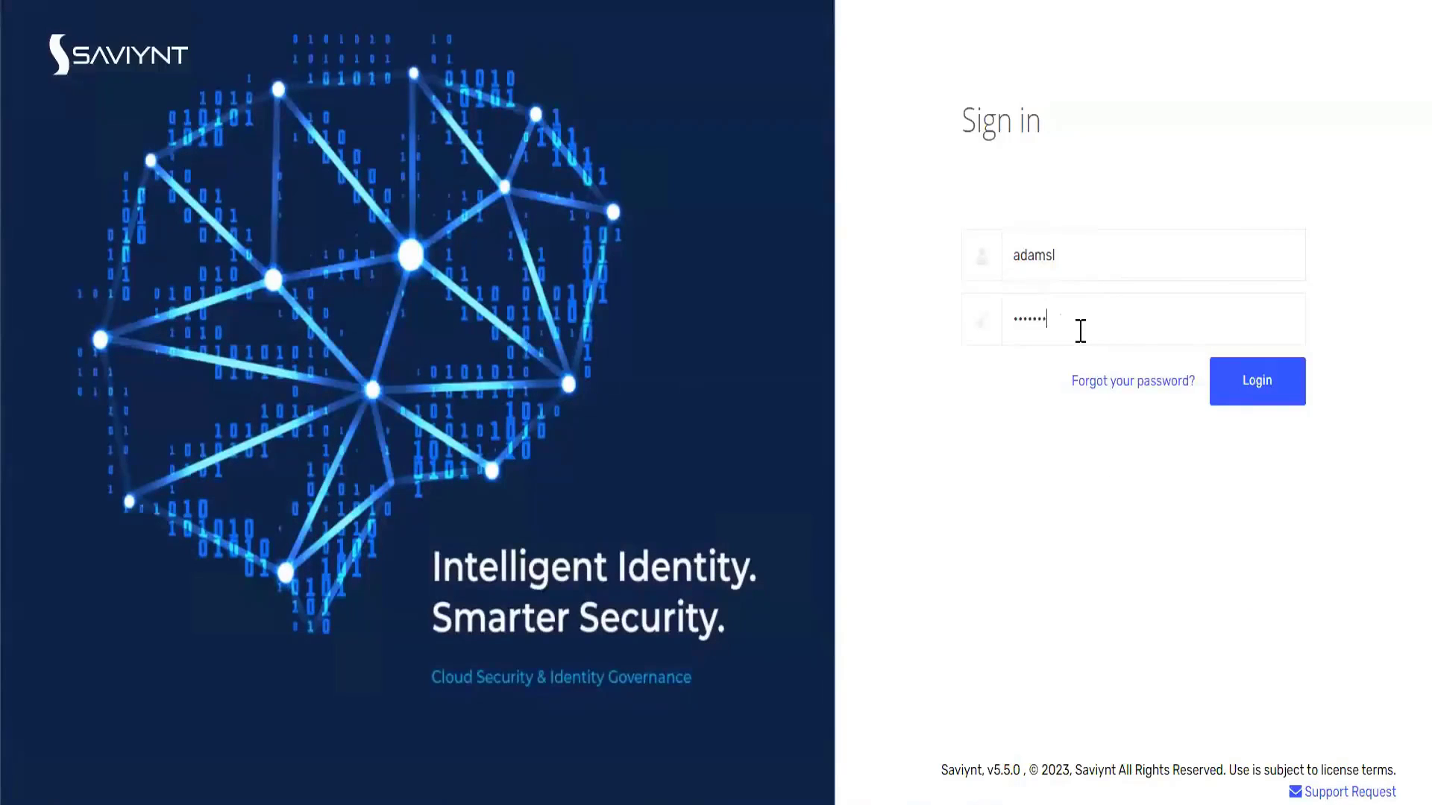
left_click(1250, 384)
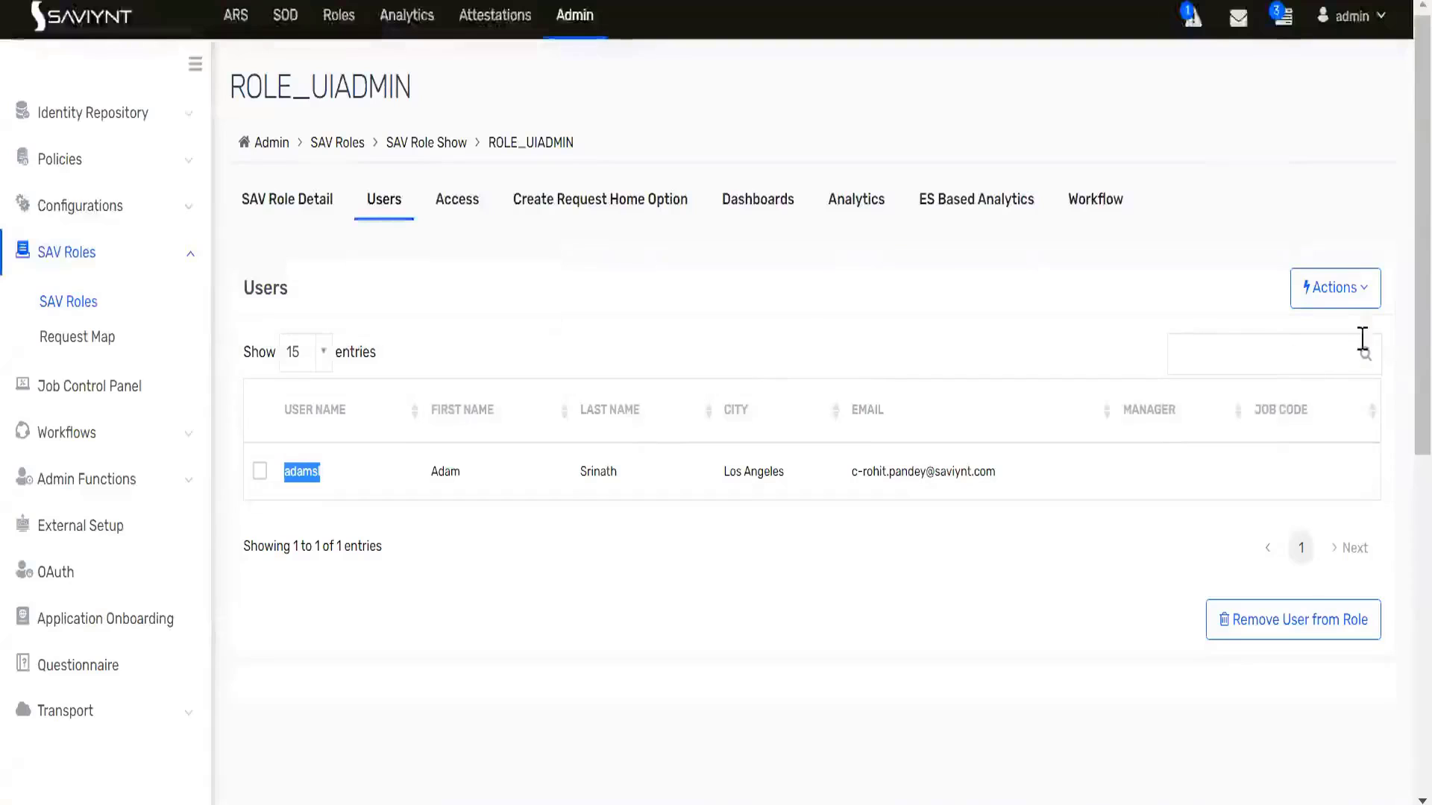
- Cancel adding another user to ROLE_UIADMIN and open the ROLE_ADMIN role details
left_click(1339, 302)
left_click(1275, 337)
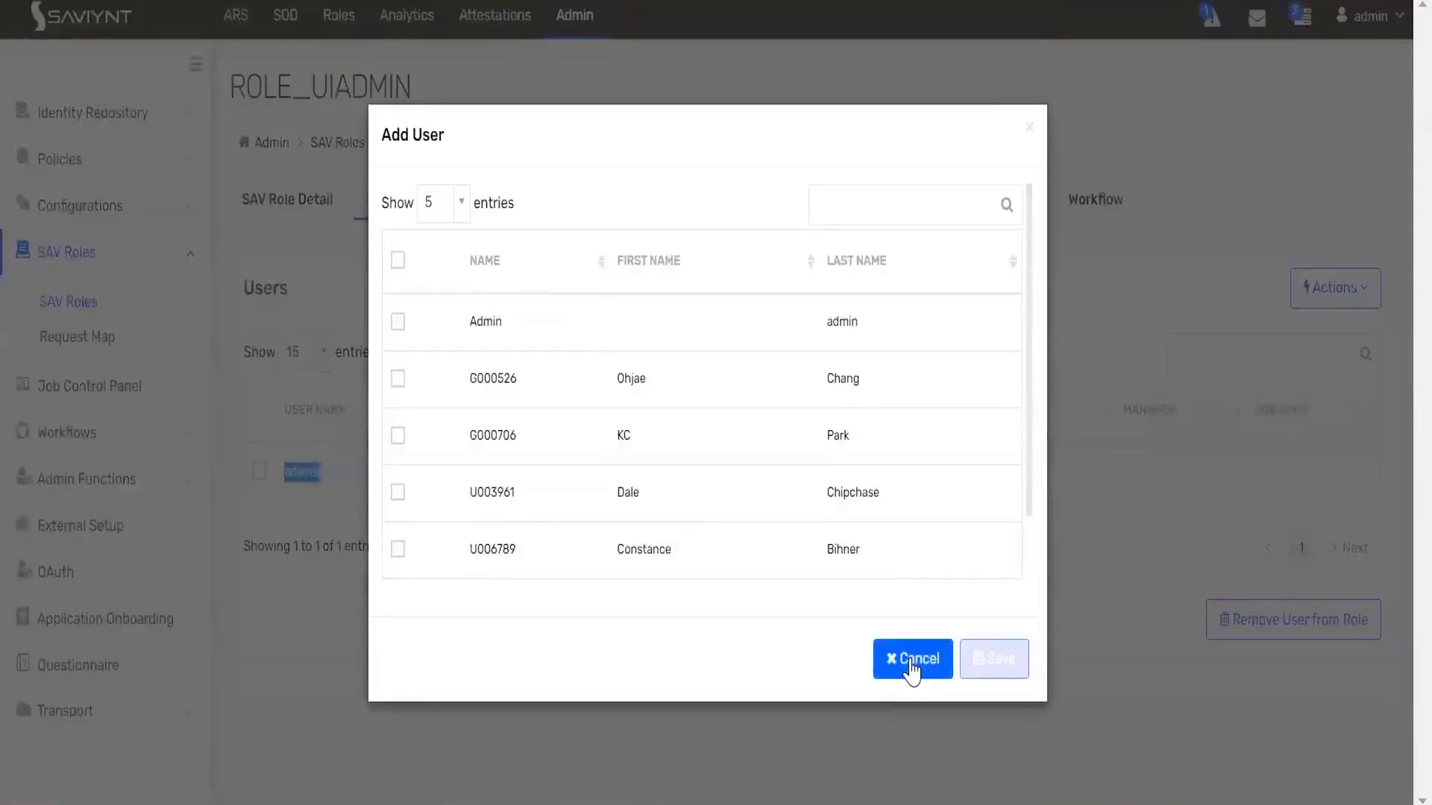
left_click(911, 670)
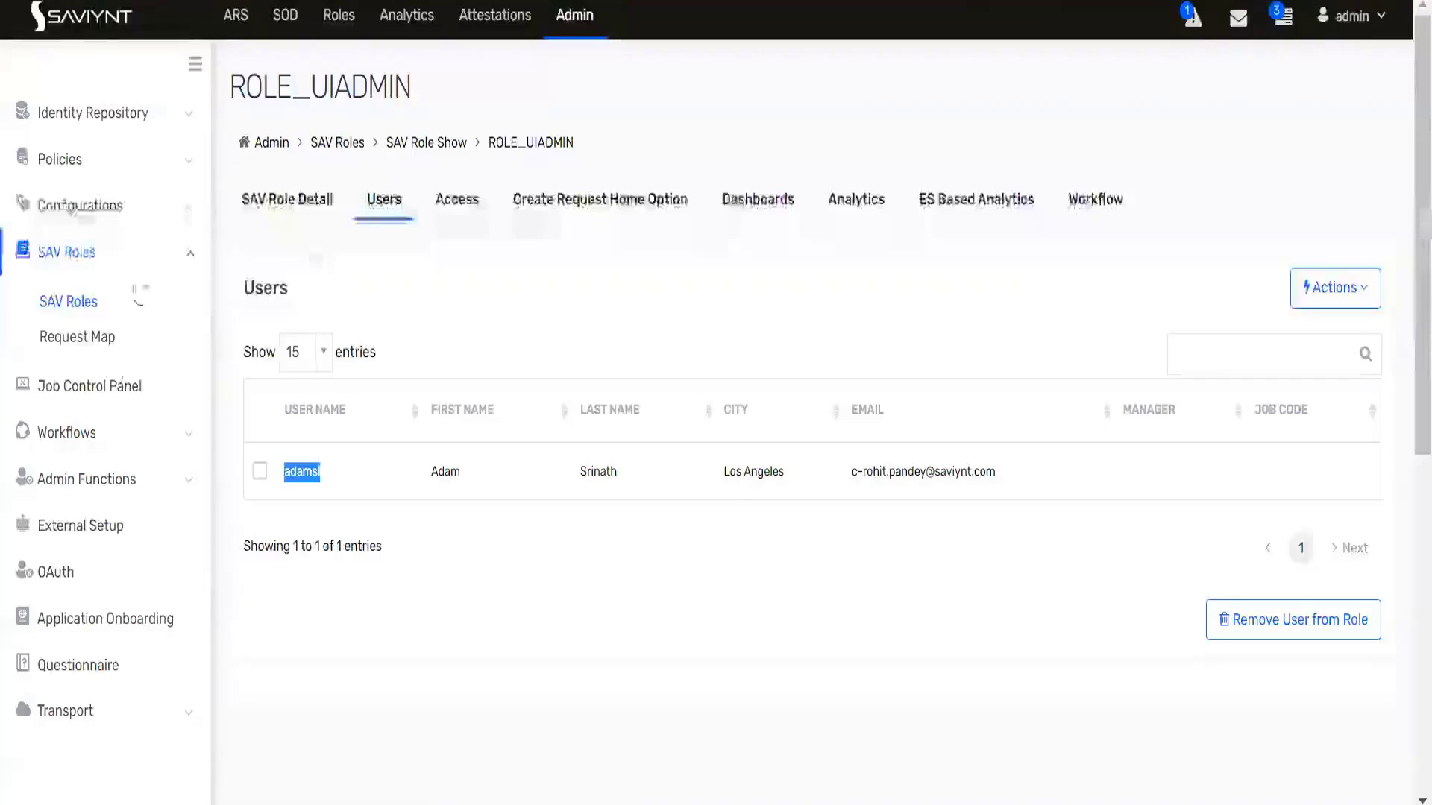
left_click(69, 304)
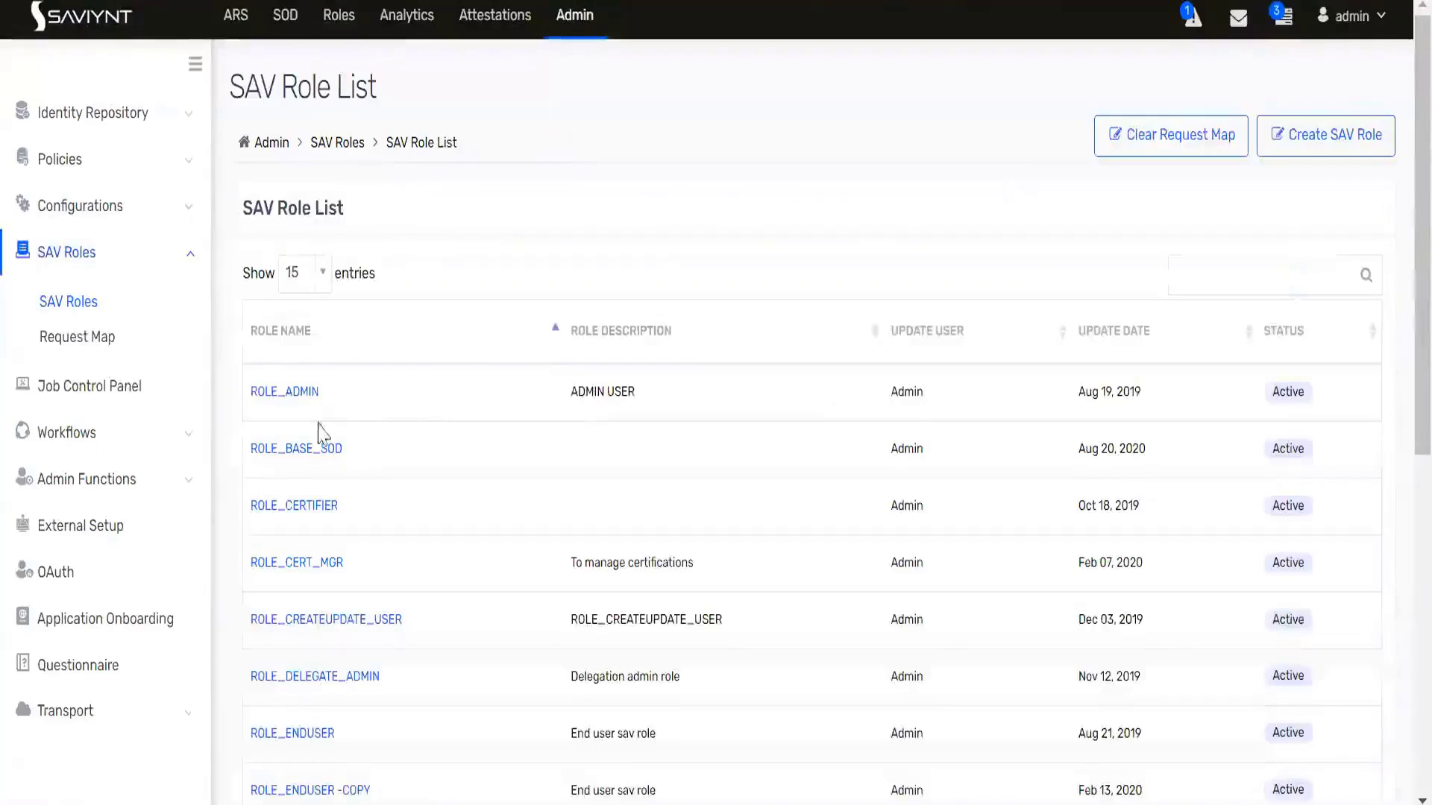
left_click(300, 393)
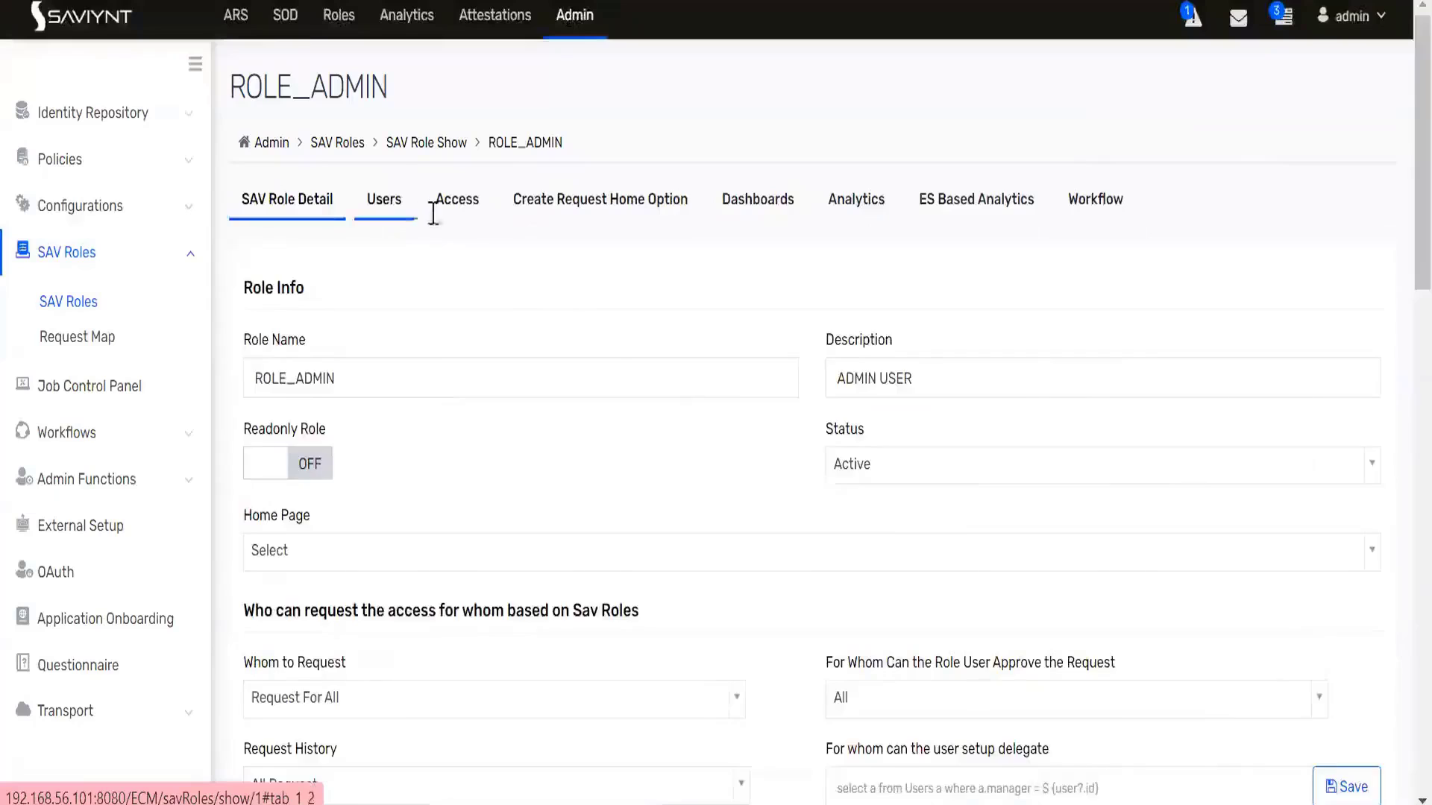
- Search ROLE_ADMIN's addable users for a partial username, then cancel without adding
left_click(431, 213)
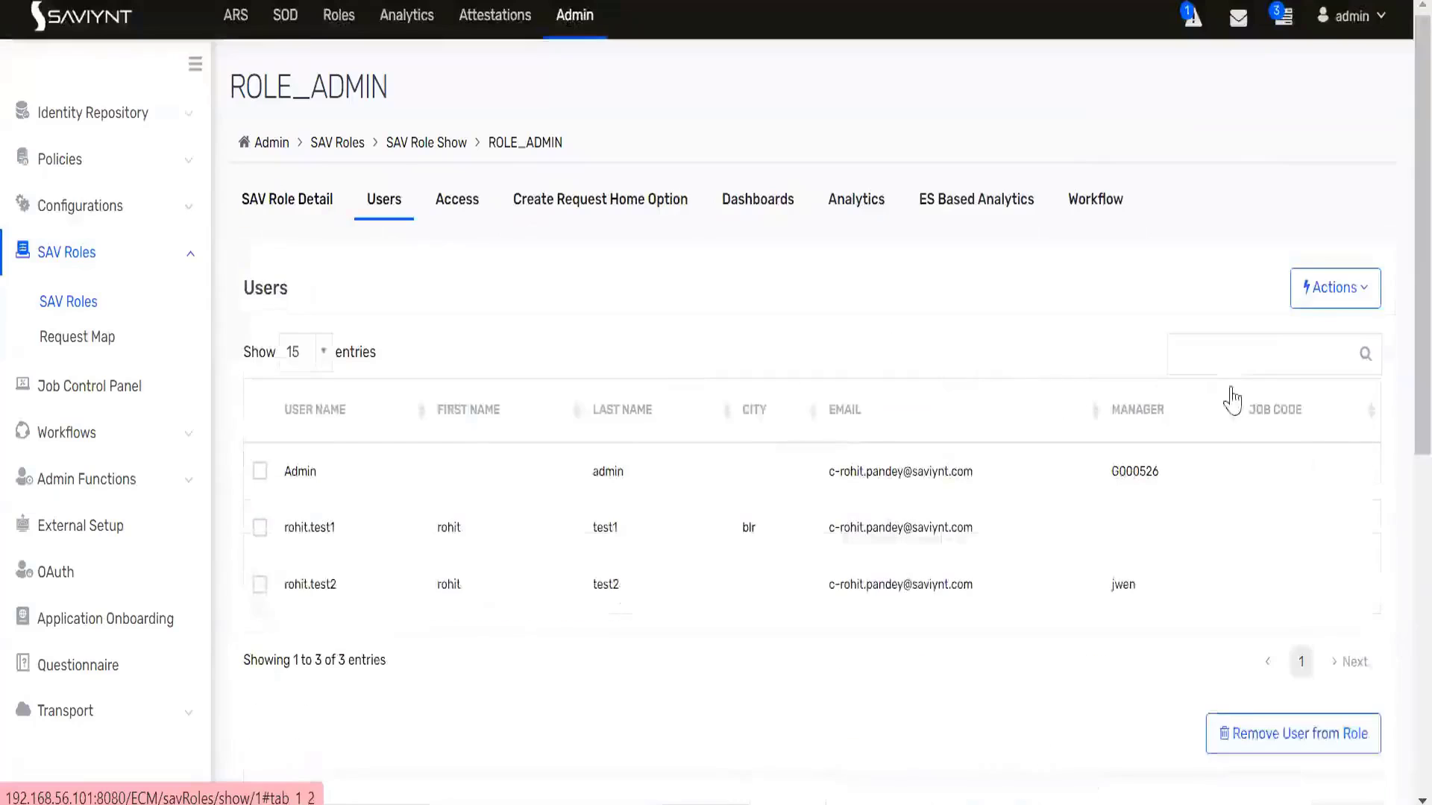
left_click(1303, 317)
left_click(1290, 330)
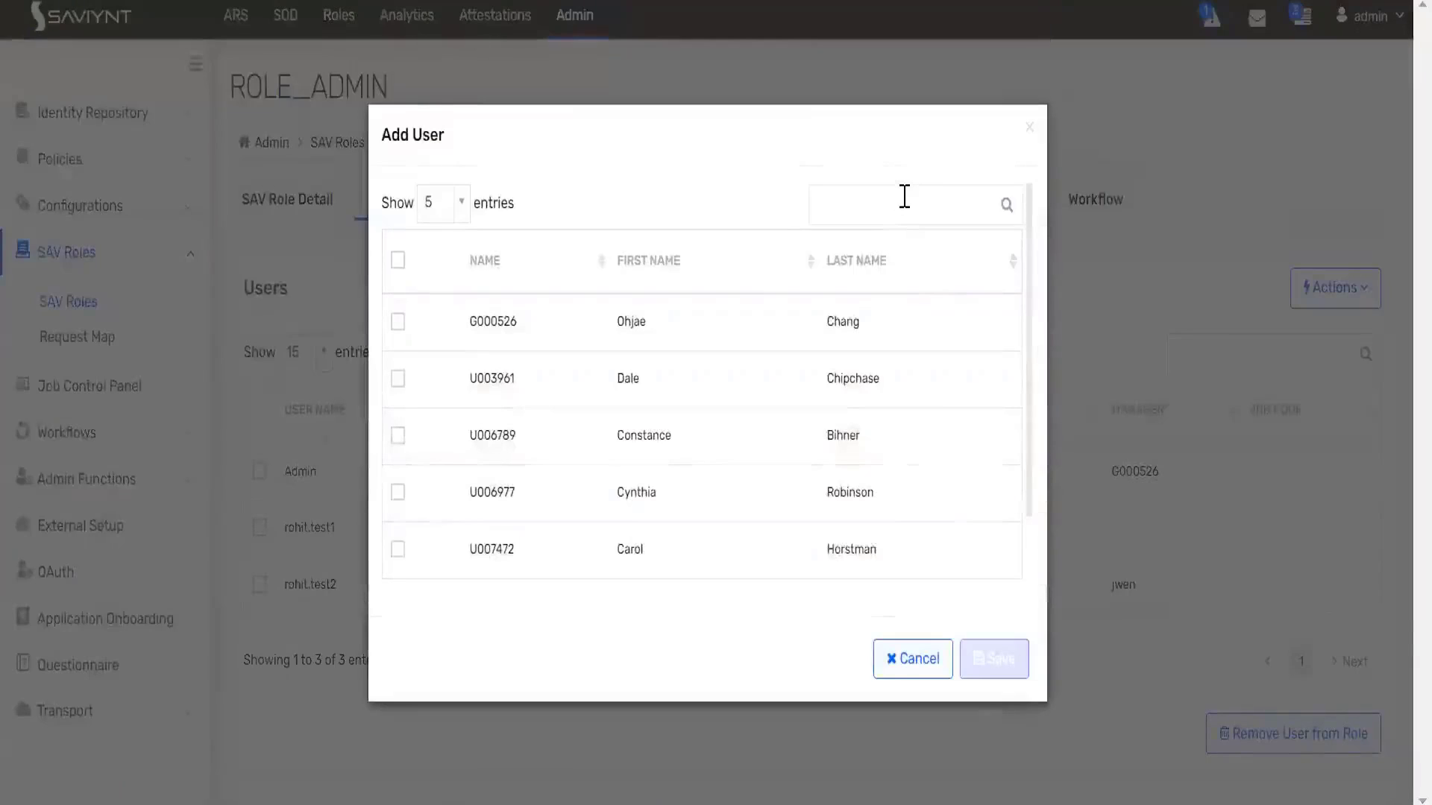
left_click(903, 196)
type("adamsi")
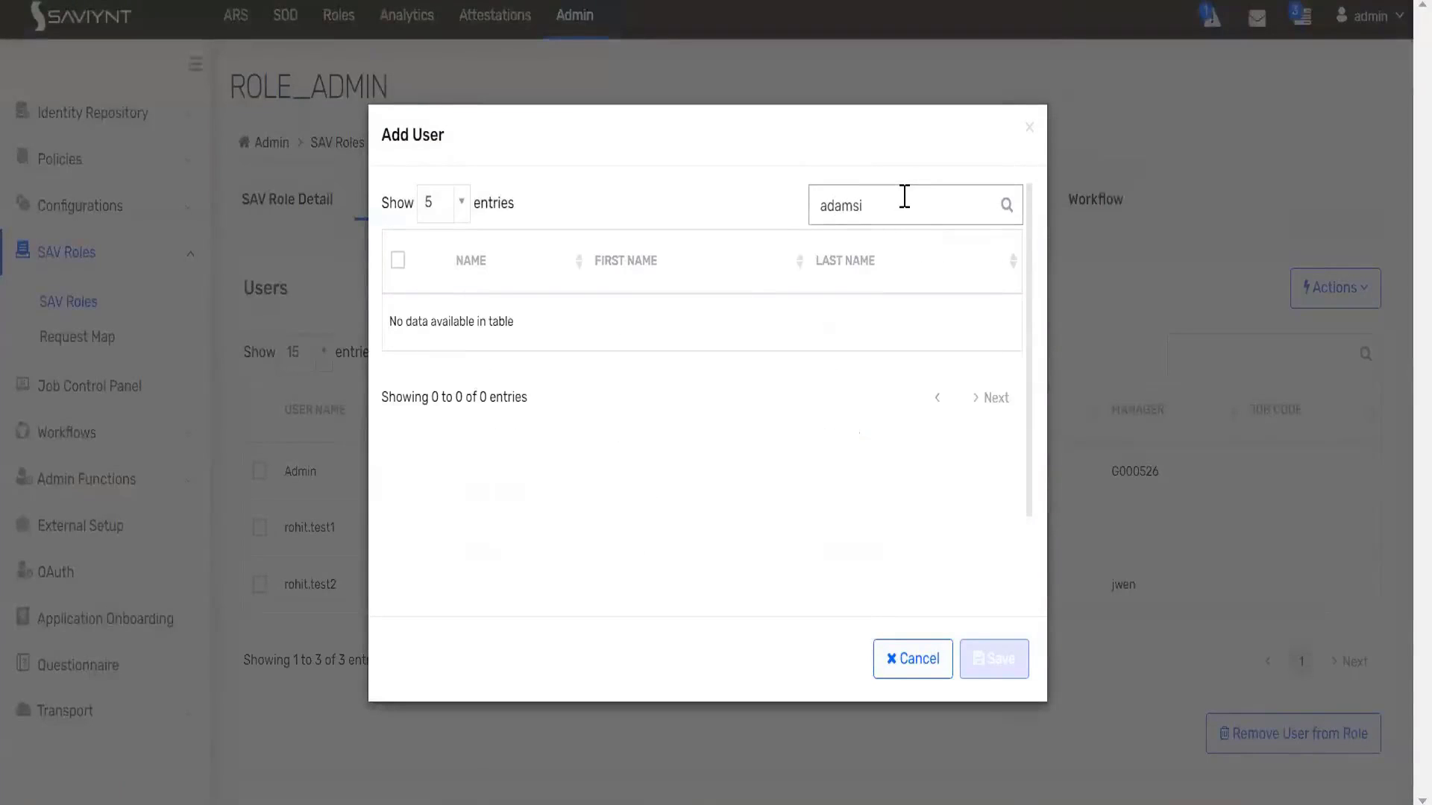
key("ctrl+a")
type("adma")
type("m")
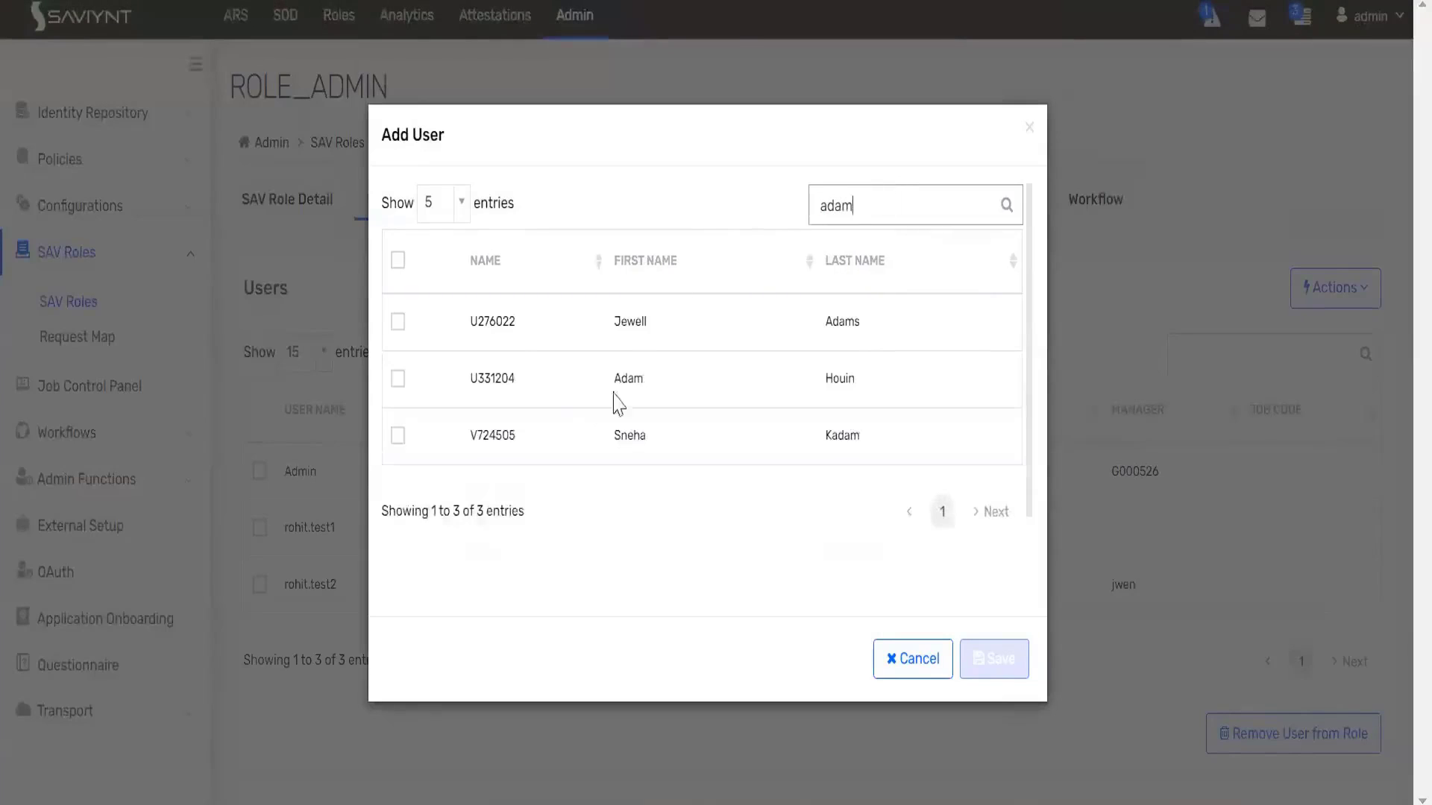
left_click(897, 660)
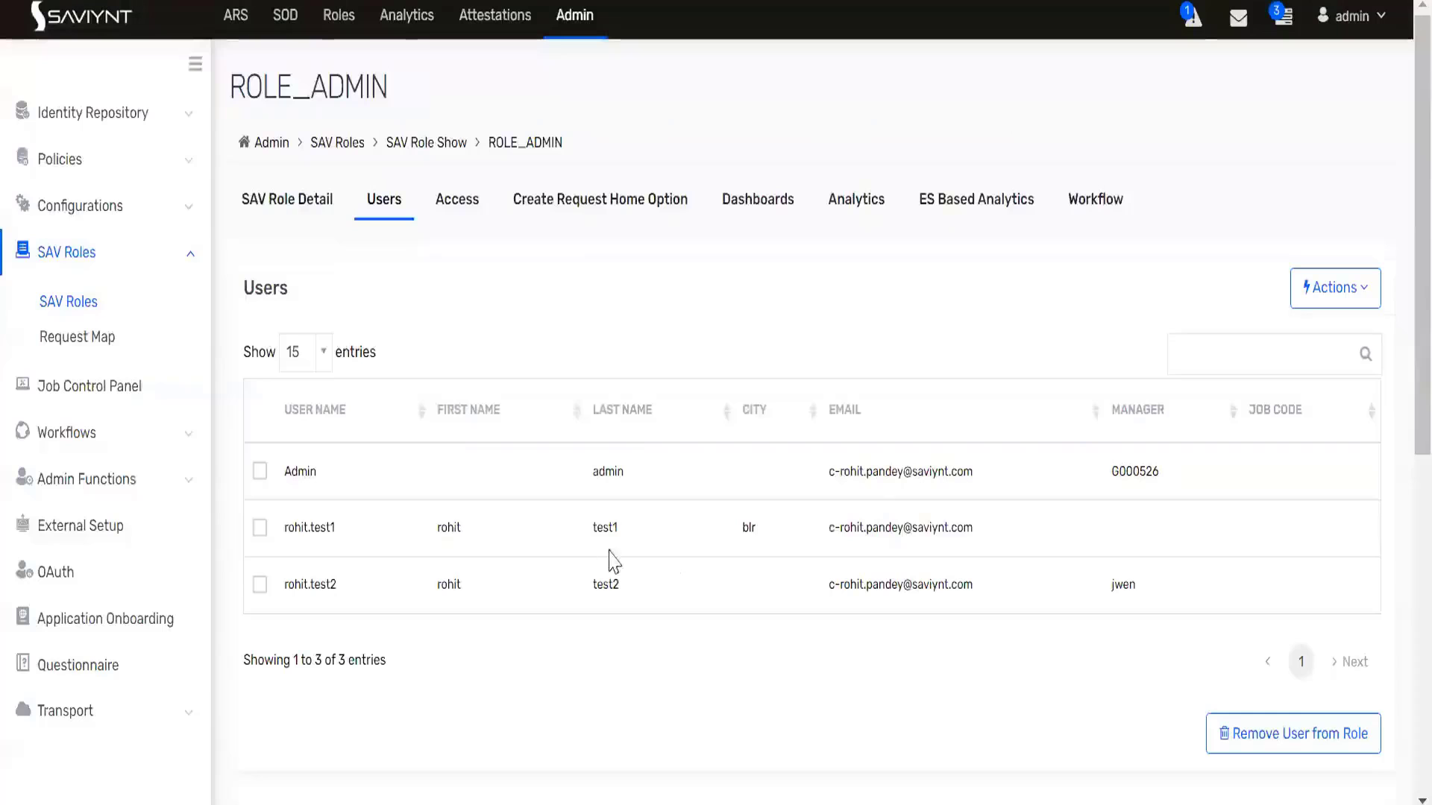
- Search ROLE_ADMIN's add-user dialog for the test user's full username and cancel
left_click(1301, 300)
left_click(1295, 339)
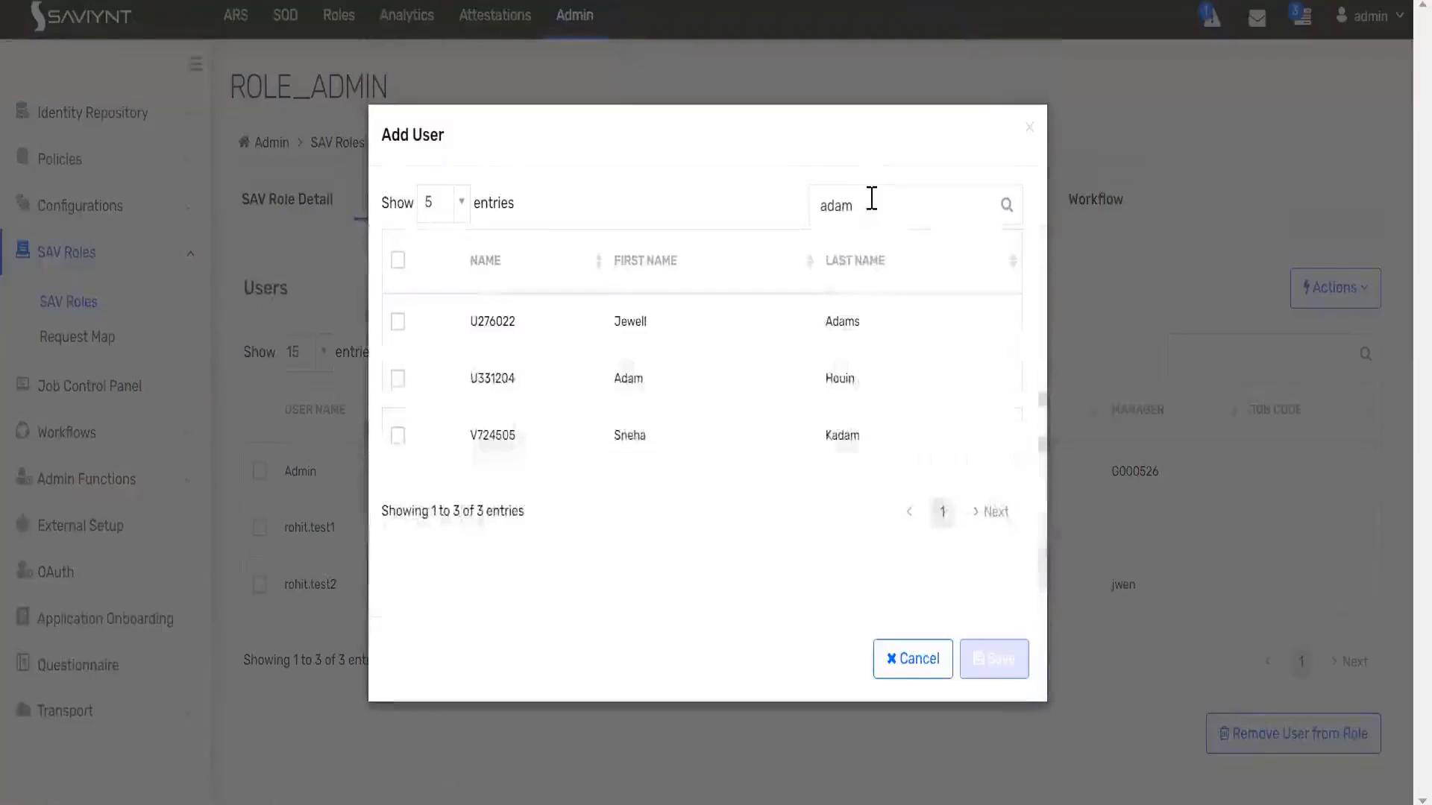
left_click_drag(865, 205, 785, 205)
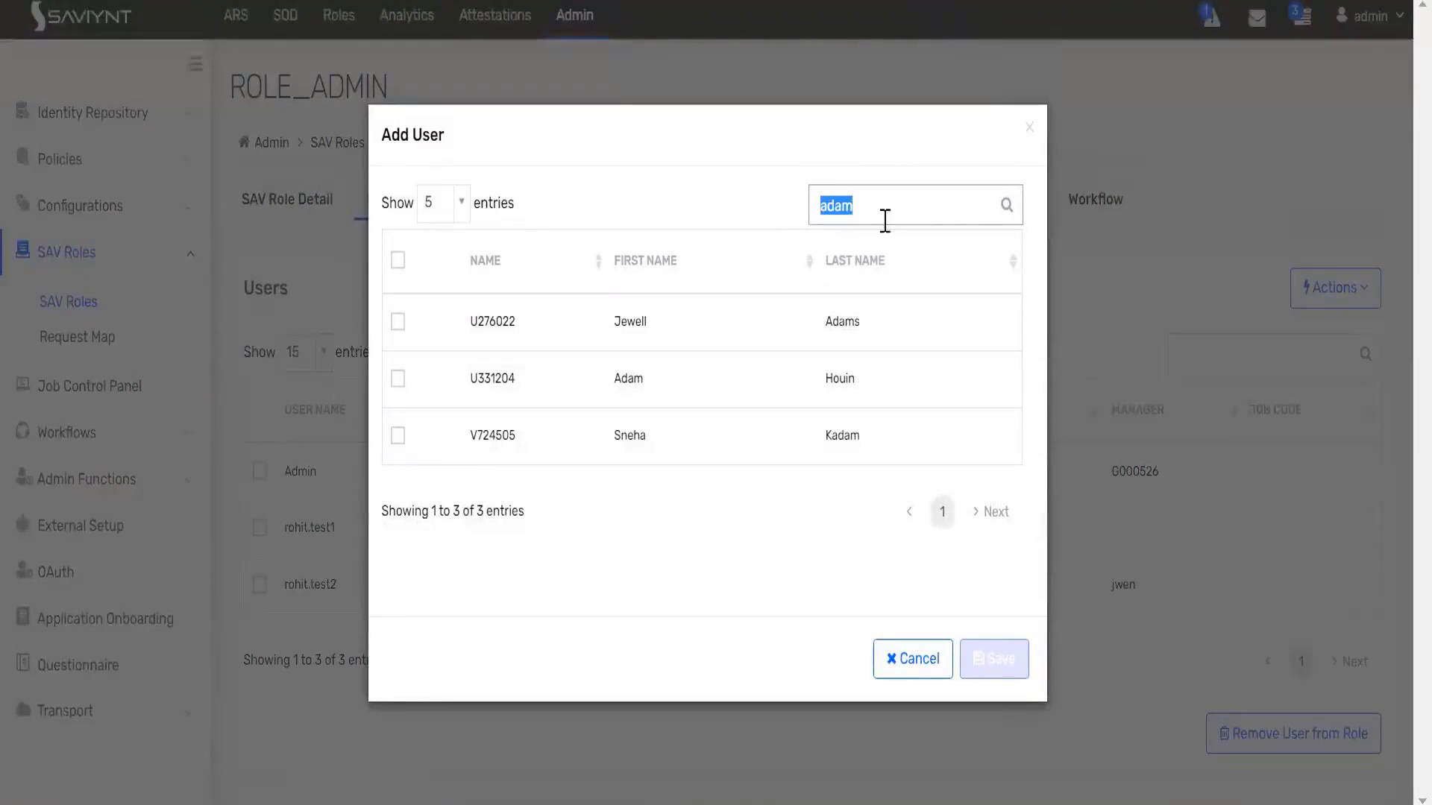
left_click(1005, 205)
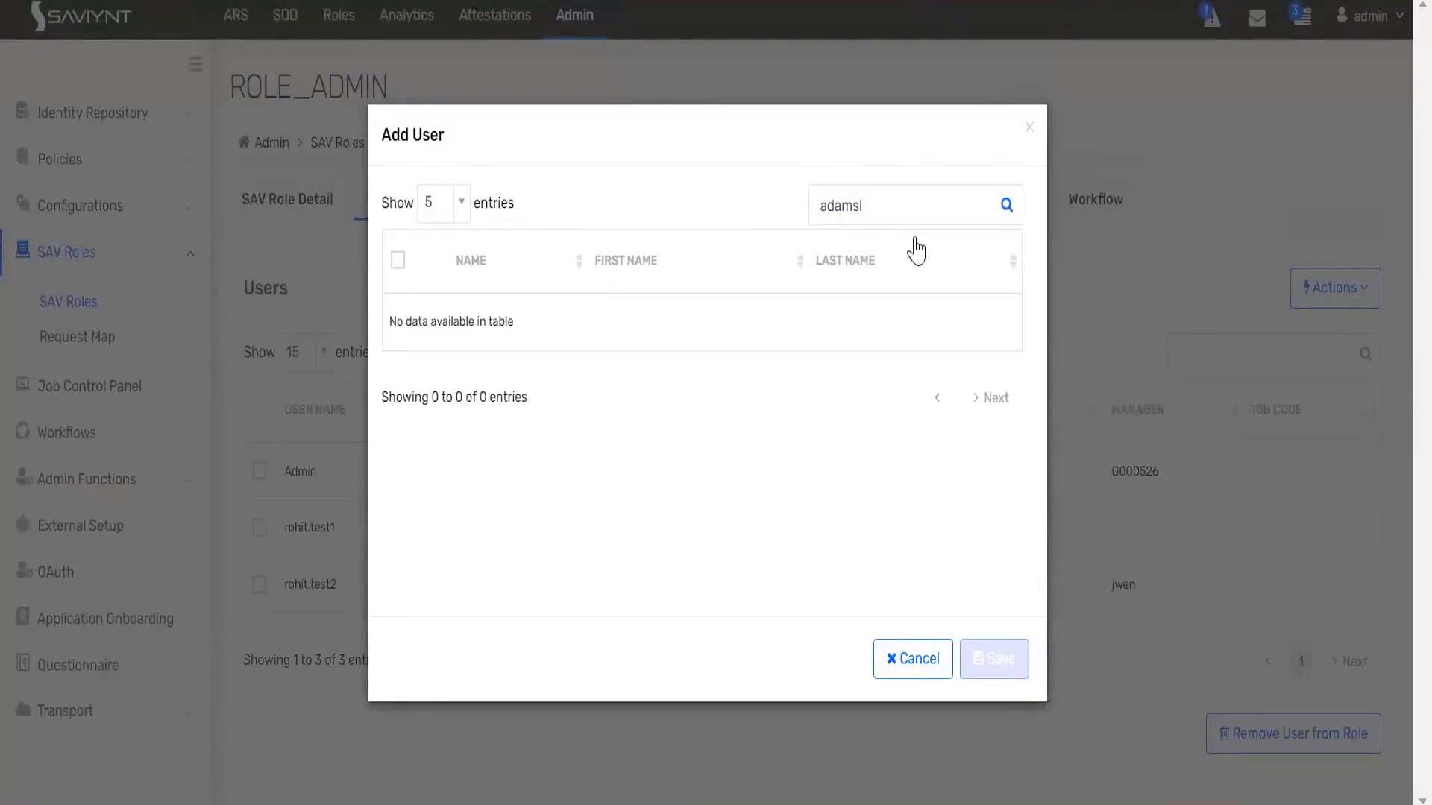
left_click(917, 672)
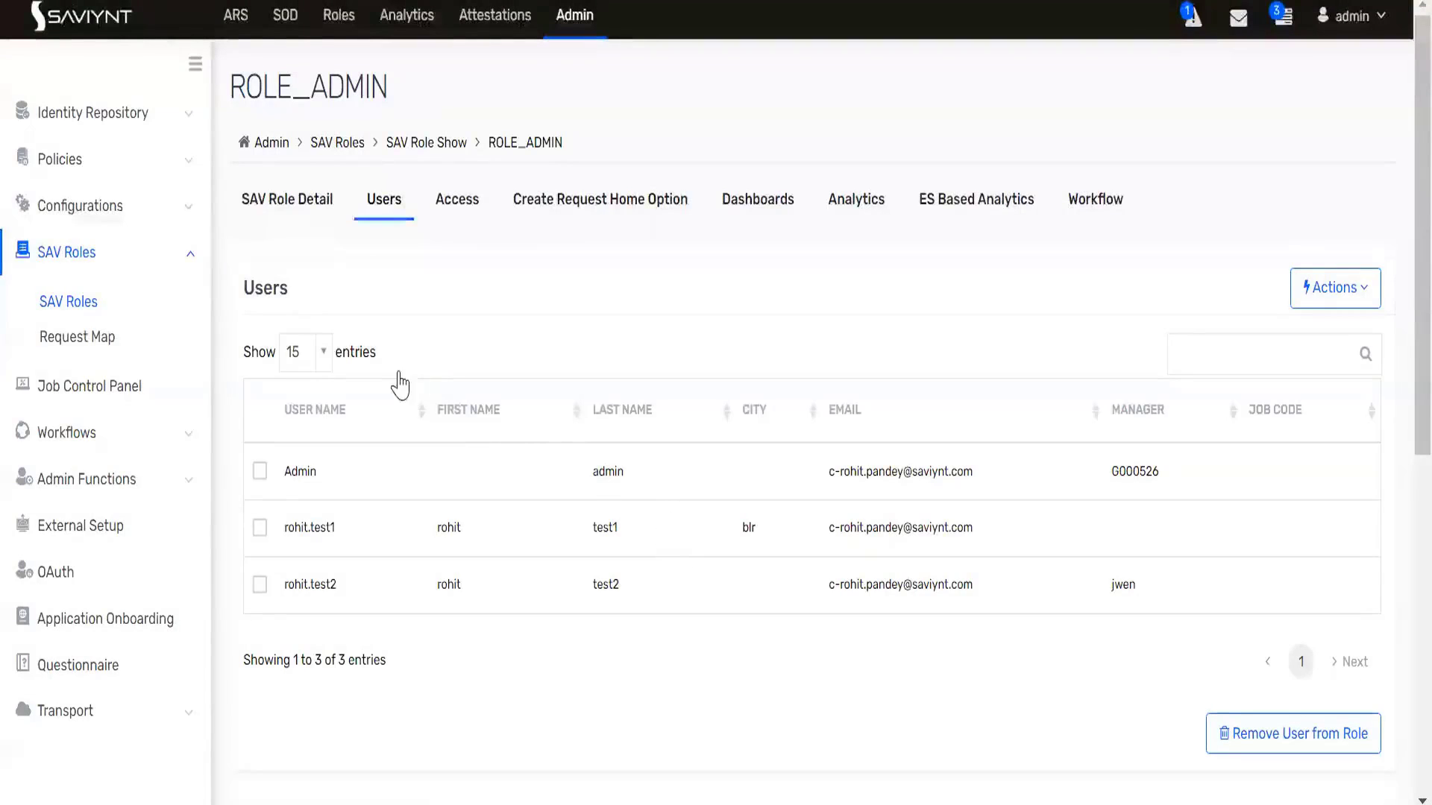
- Check ROLE_ADMIN's Access tab, then return to the SAV Role List
left_click(456, 209)
left_click(391, 198)
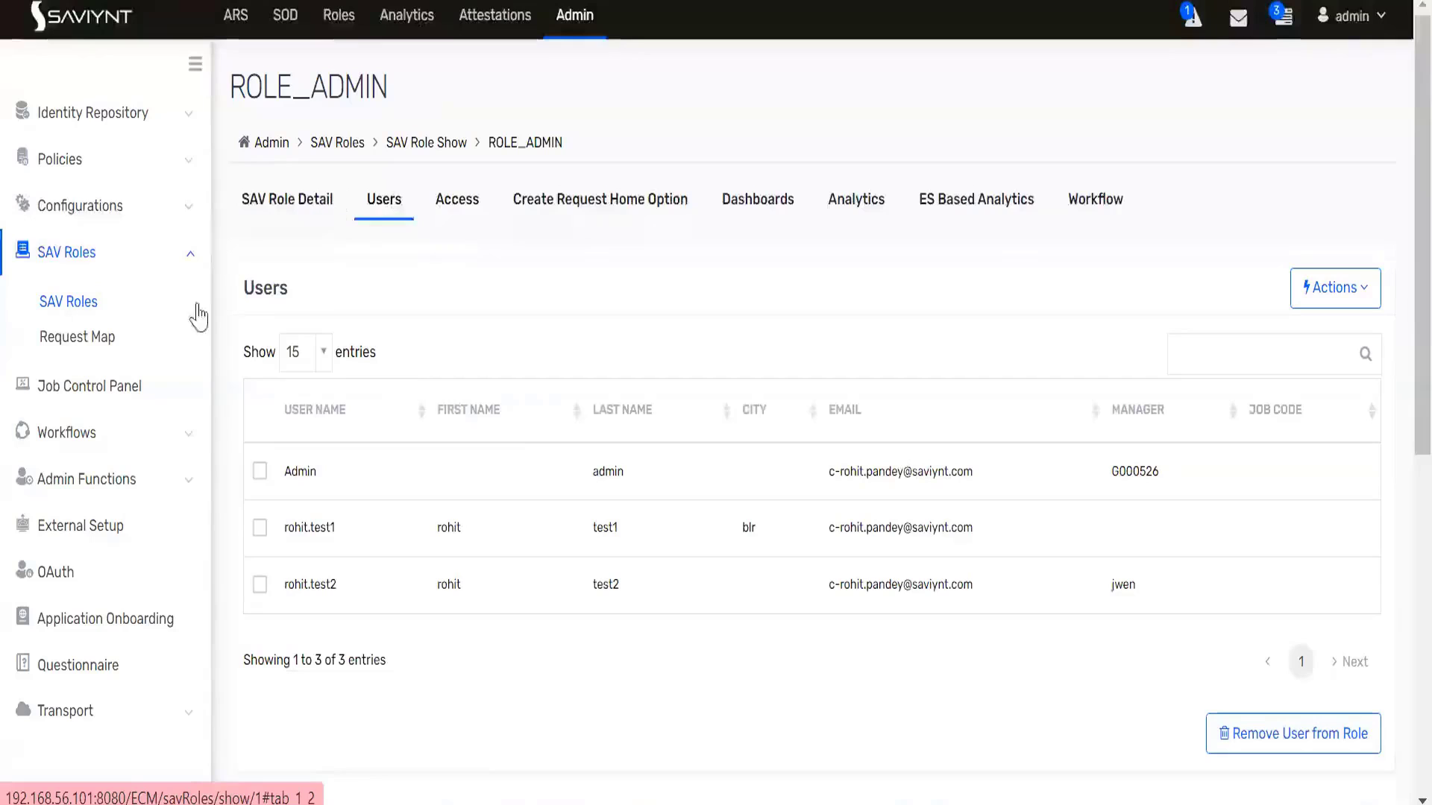
left_click(77, 312)
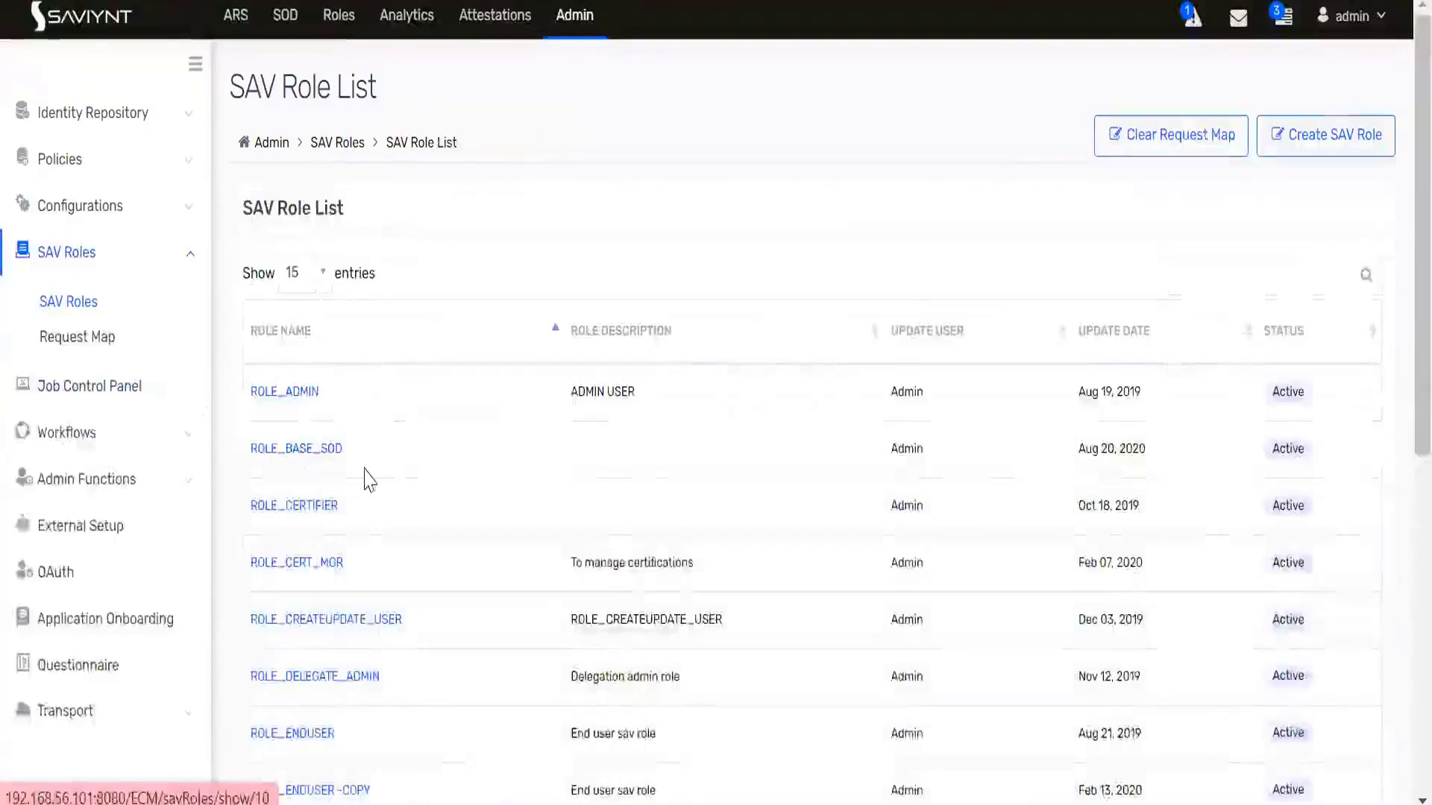
scroll(361, 480, "down", 5)
- Open ROLE_UIADMIN and switch to its Access tab
left_click(314, 534)
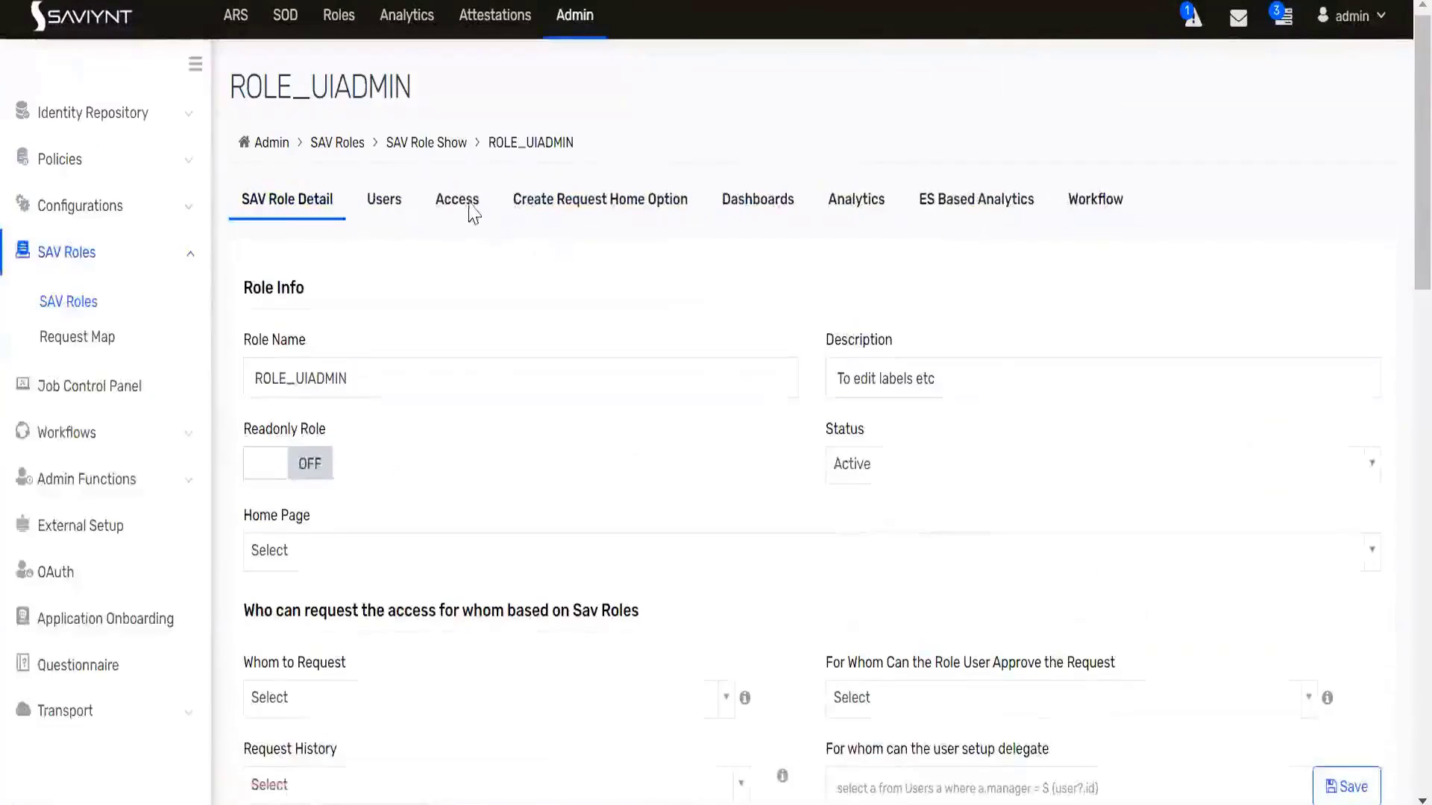
left_click(457, 202)
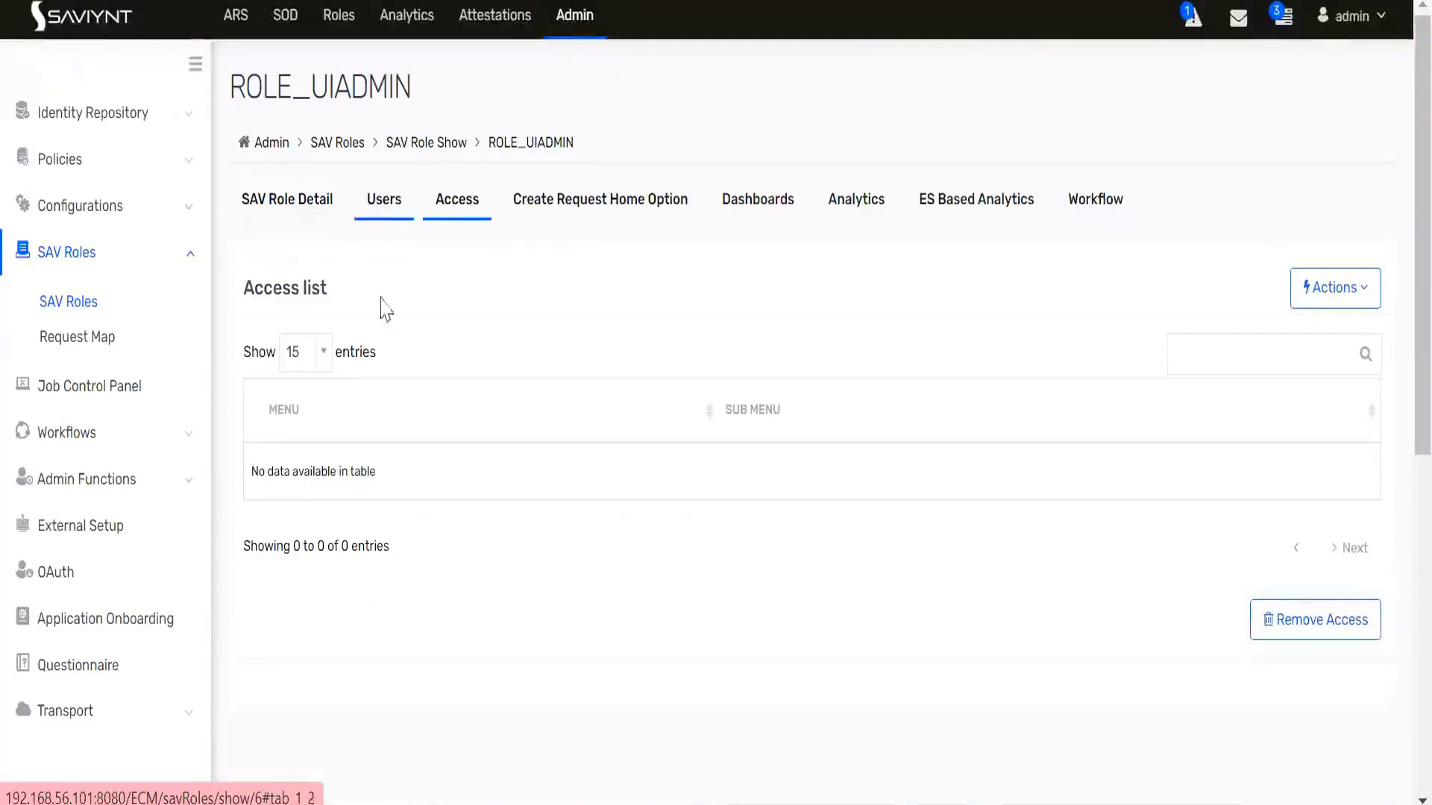
left_click(308, 211)
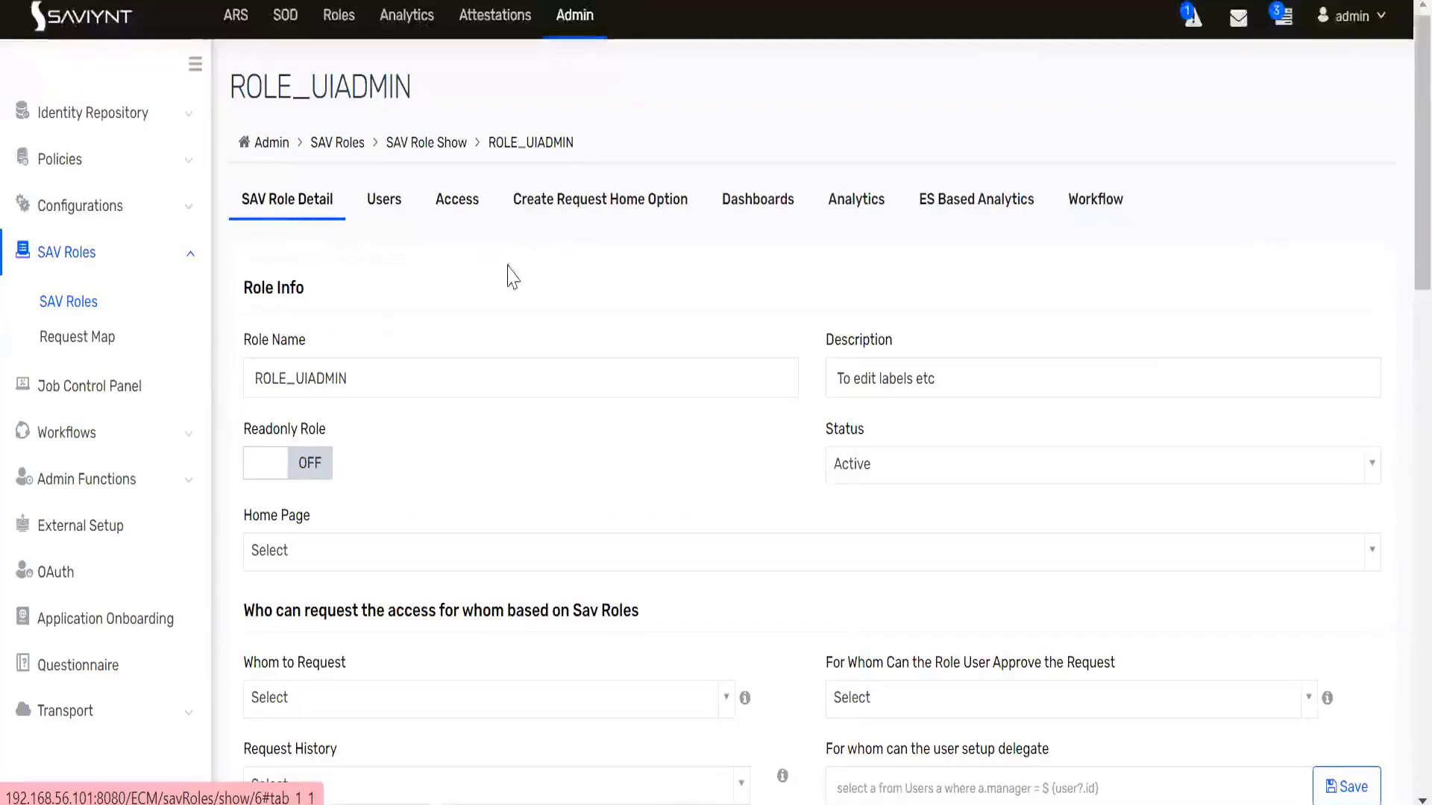
left_click(465, 210)
- Add 100 menu access entries to ROLE_UIADMIN using 100-per-page and select-all, and save
left_click(1339, 298)
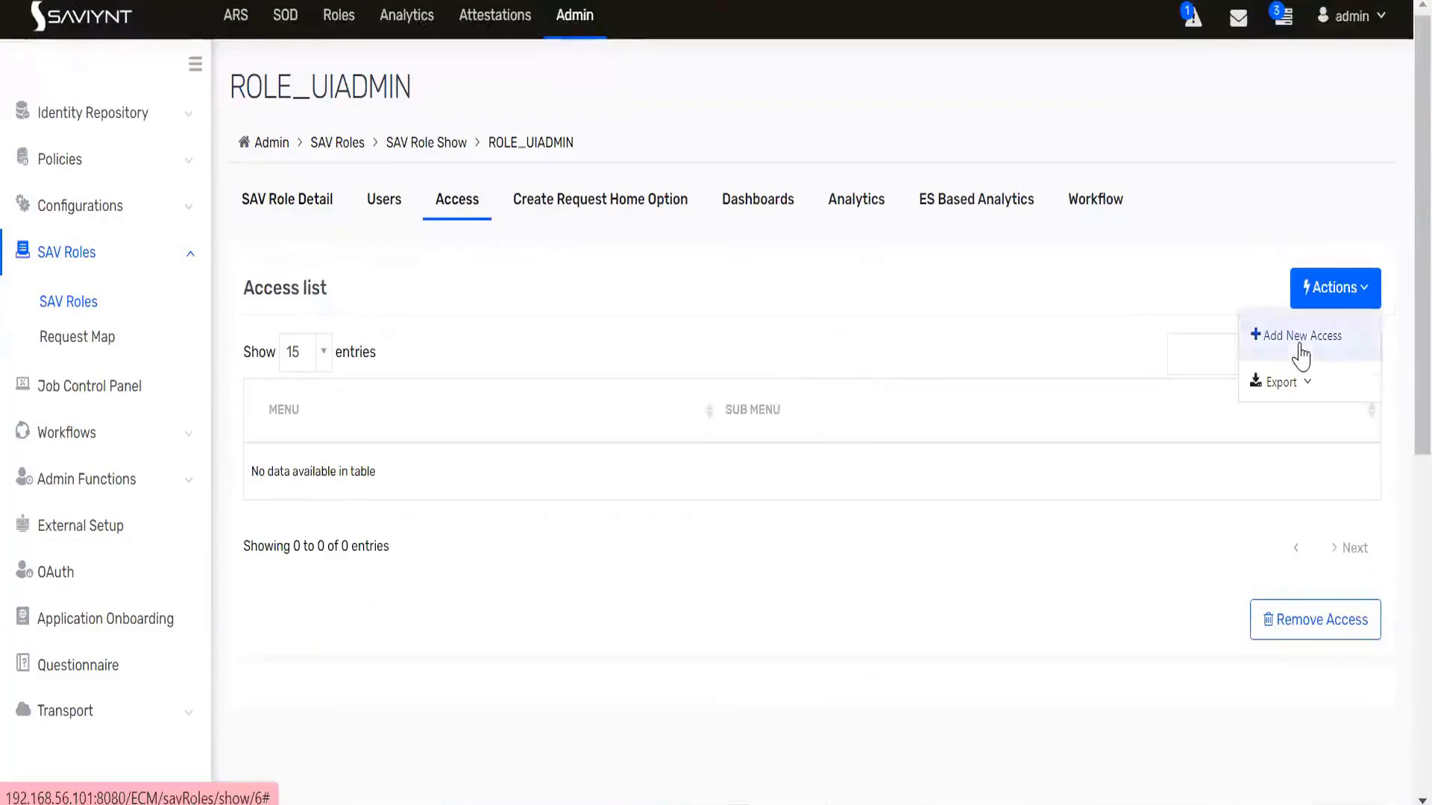
left_click(1299, 347)
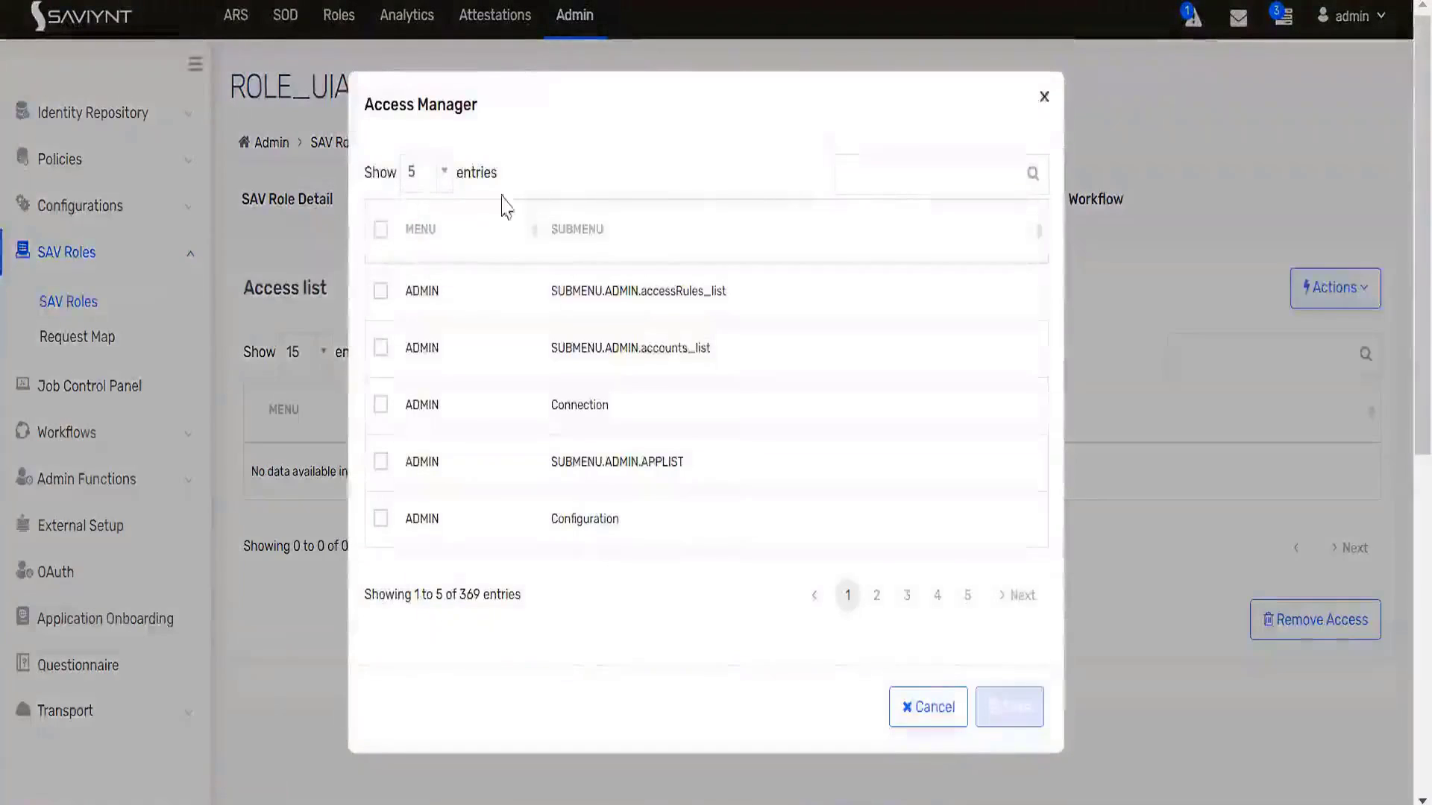
left_click(438, 182)
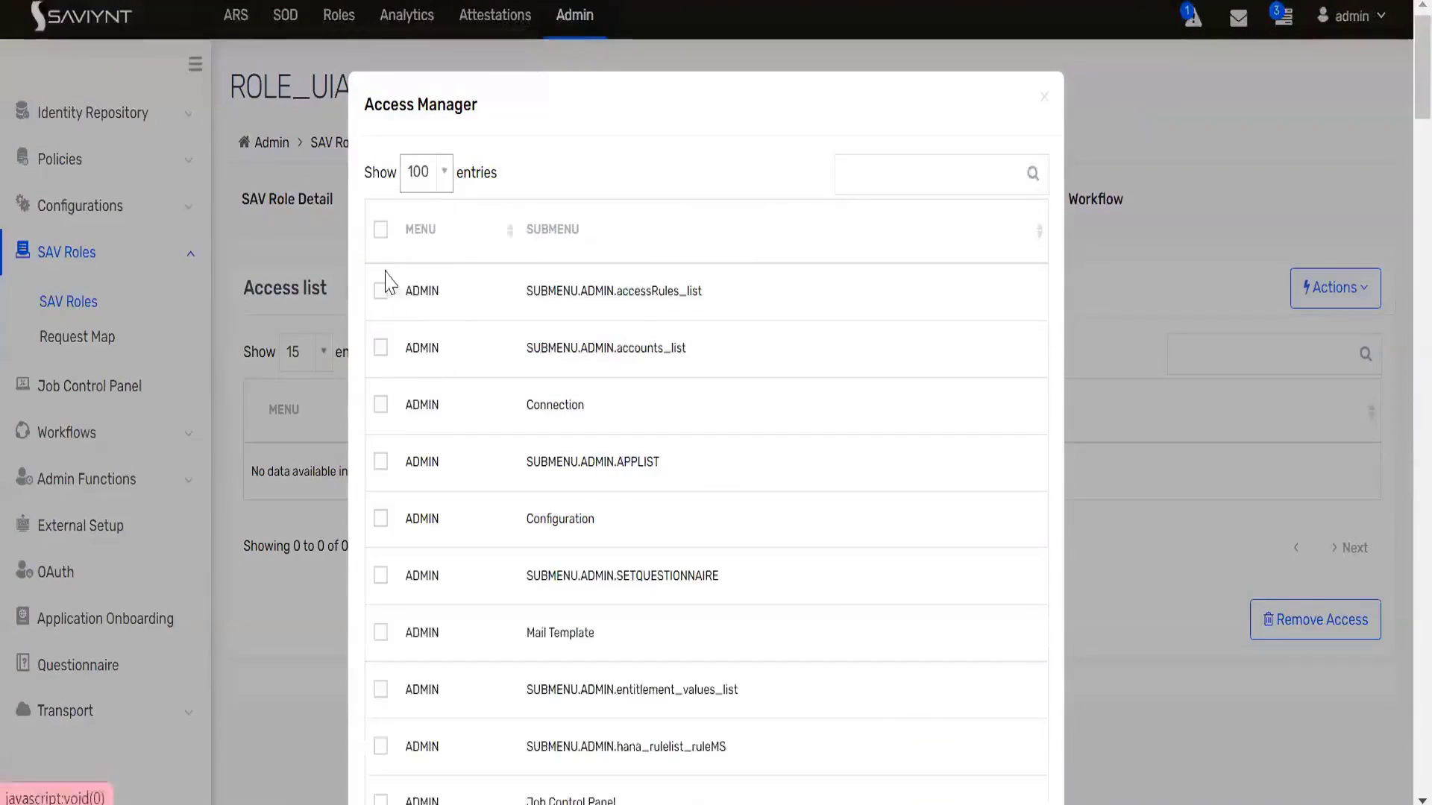
left_click(379, 229)
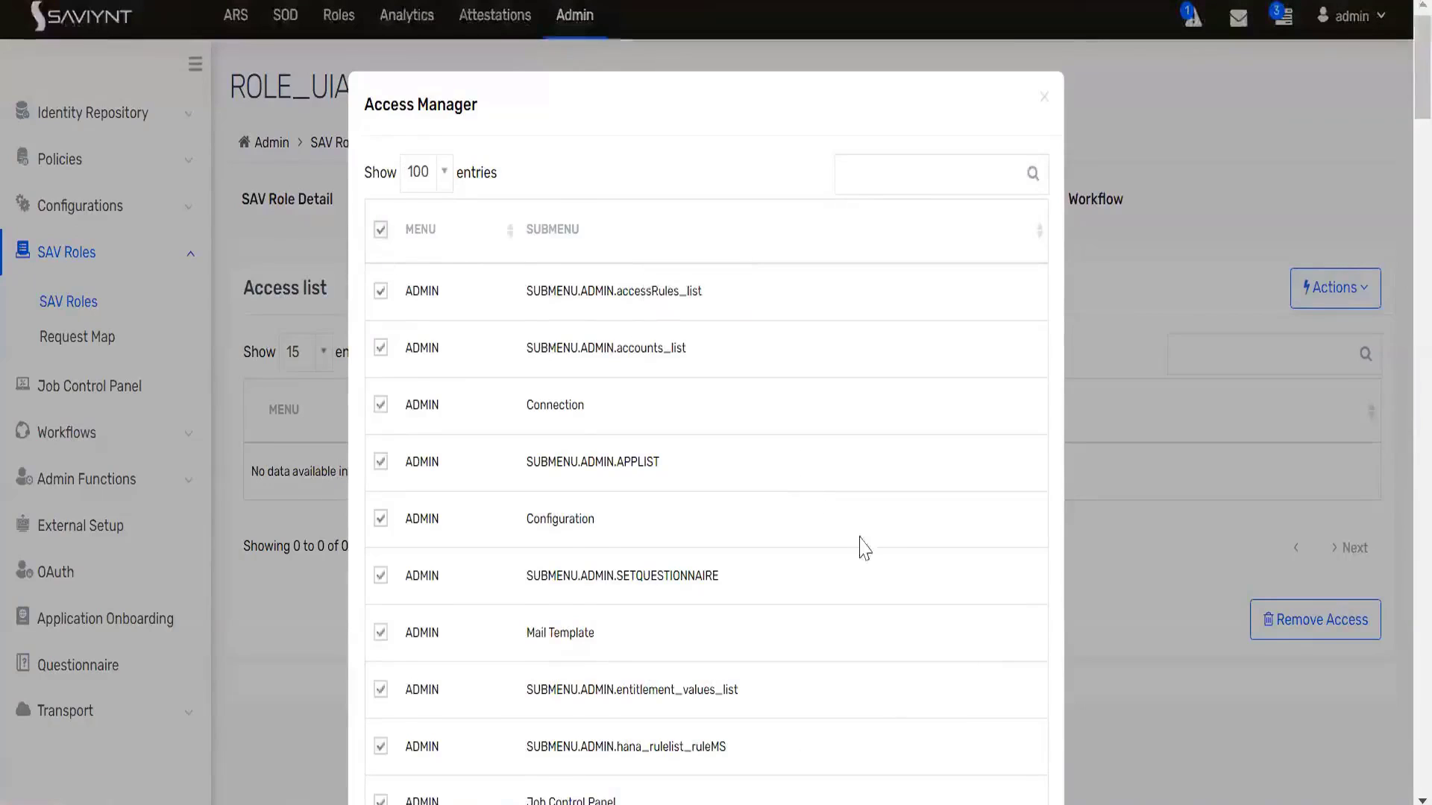
scroll(860, 544, "down", 20)
scroll(954, 602, "down", 20)
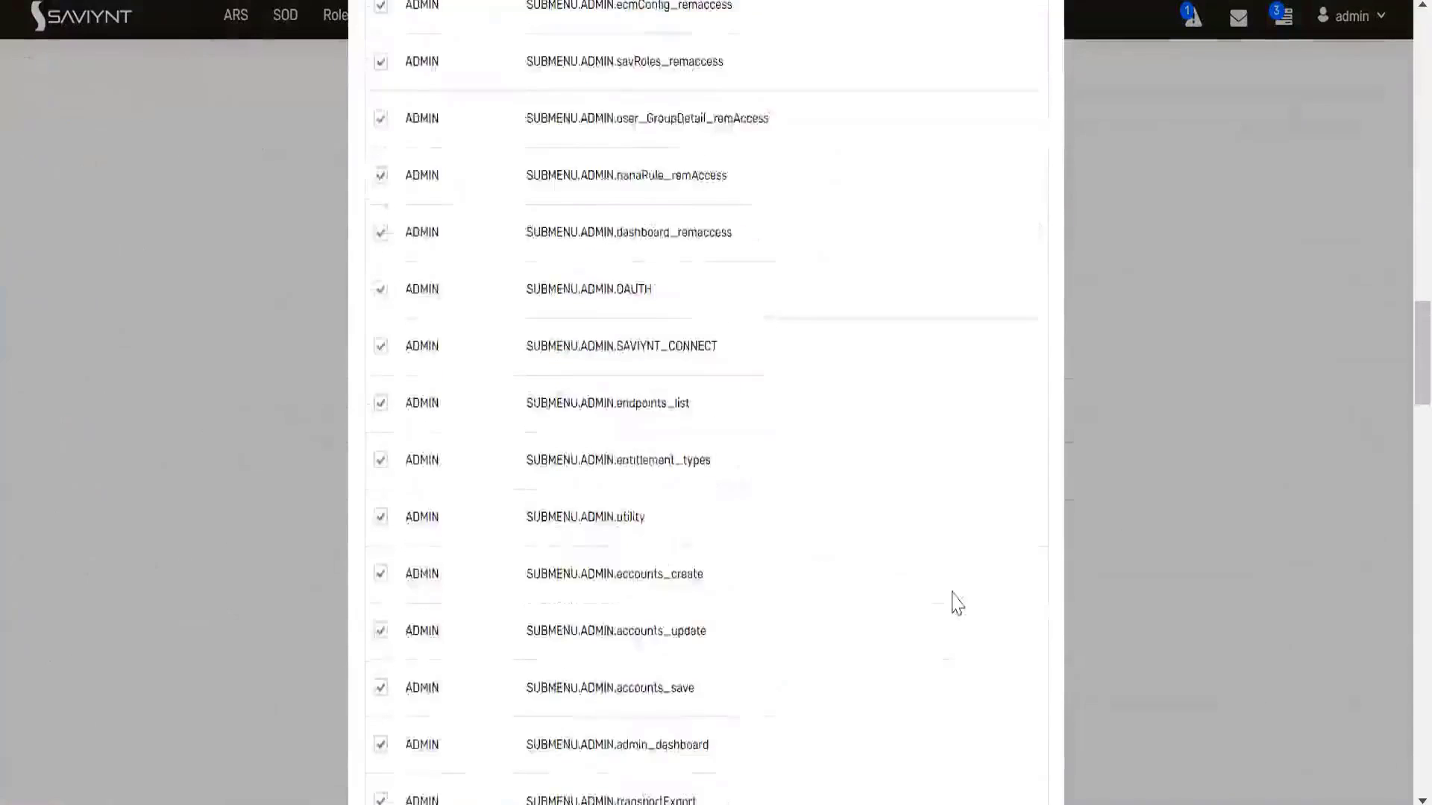
scroll(1010, 738, "down", 5)
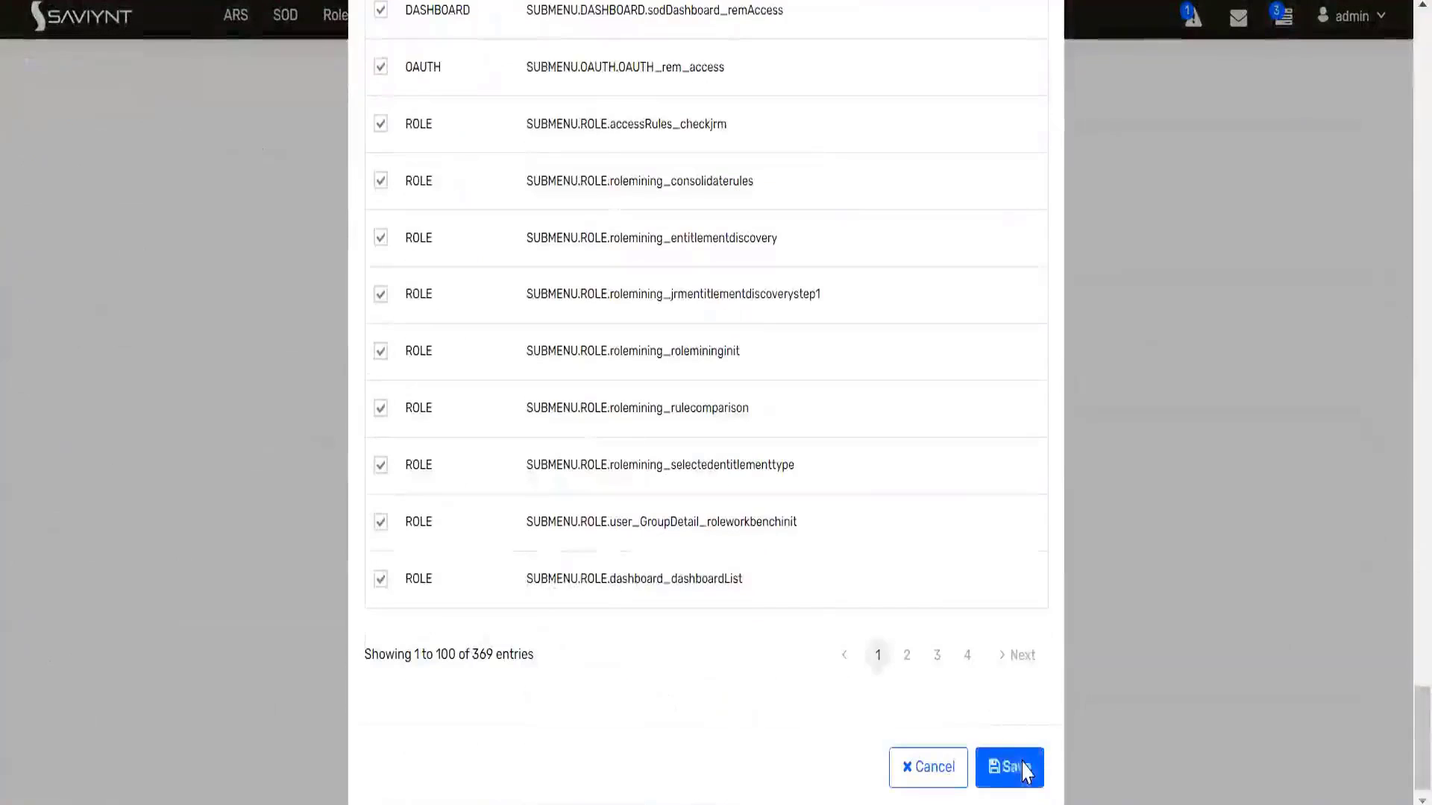
left_click(1009, 766)
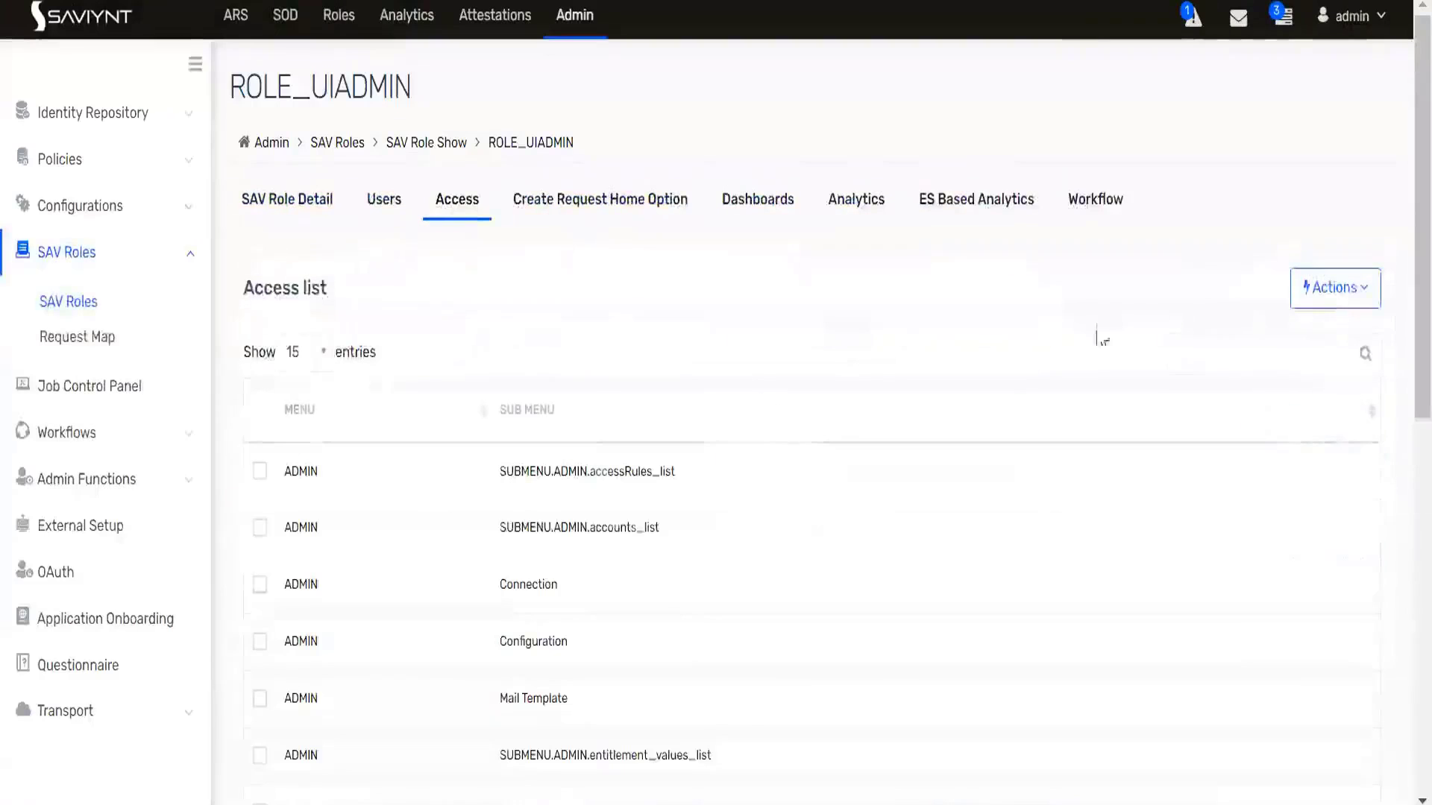
left_click(1322, 299)
- Save the WEBSERVICE generateToken and refreshToken submenus to ROLE_UIADMIN, reaching 367 access entries
left_click(1292, 331)
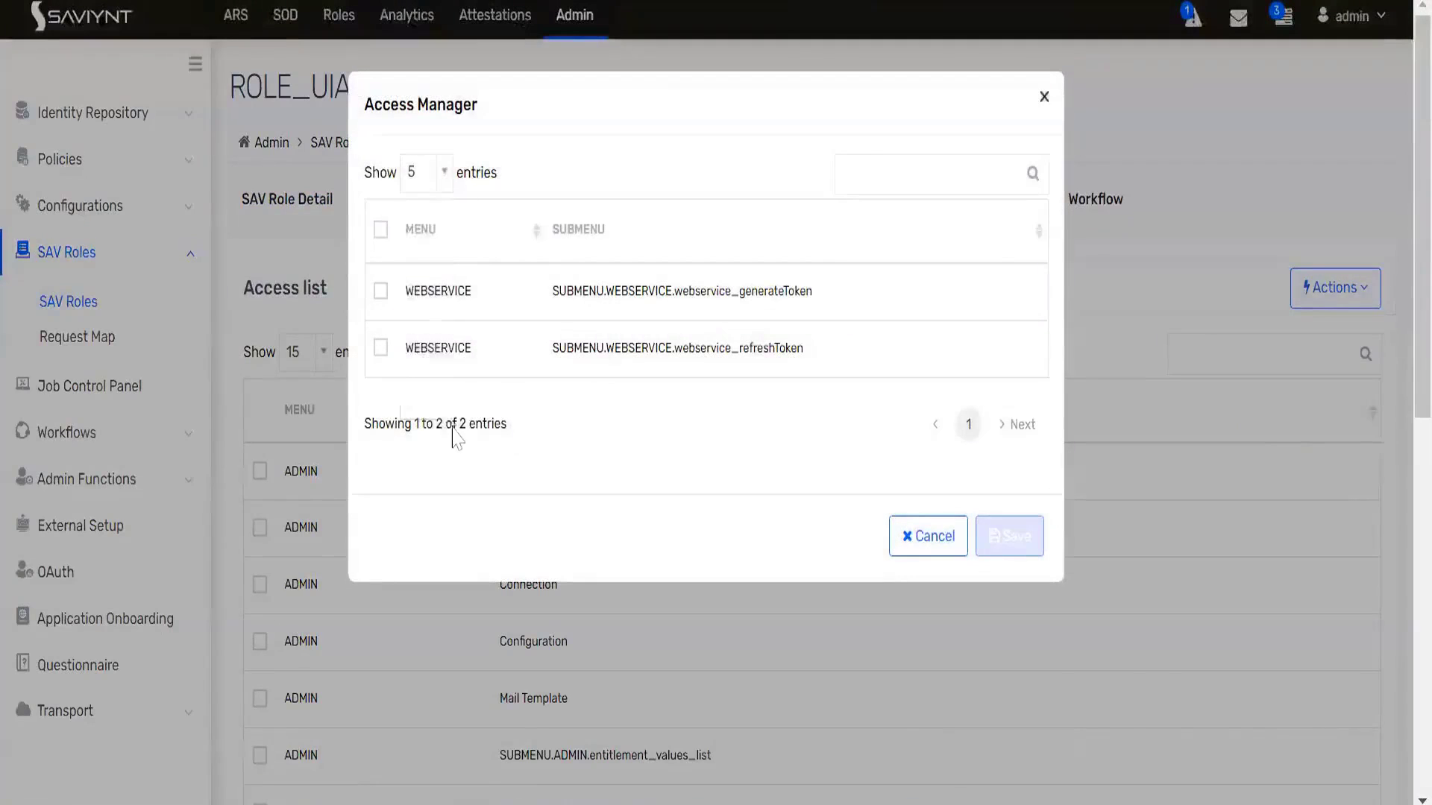
left_click(426, 172)
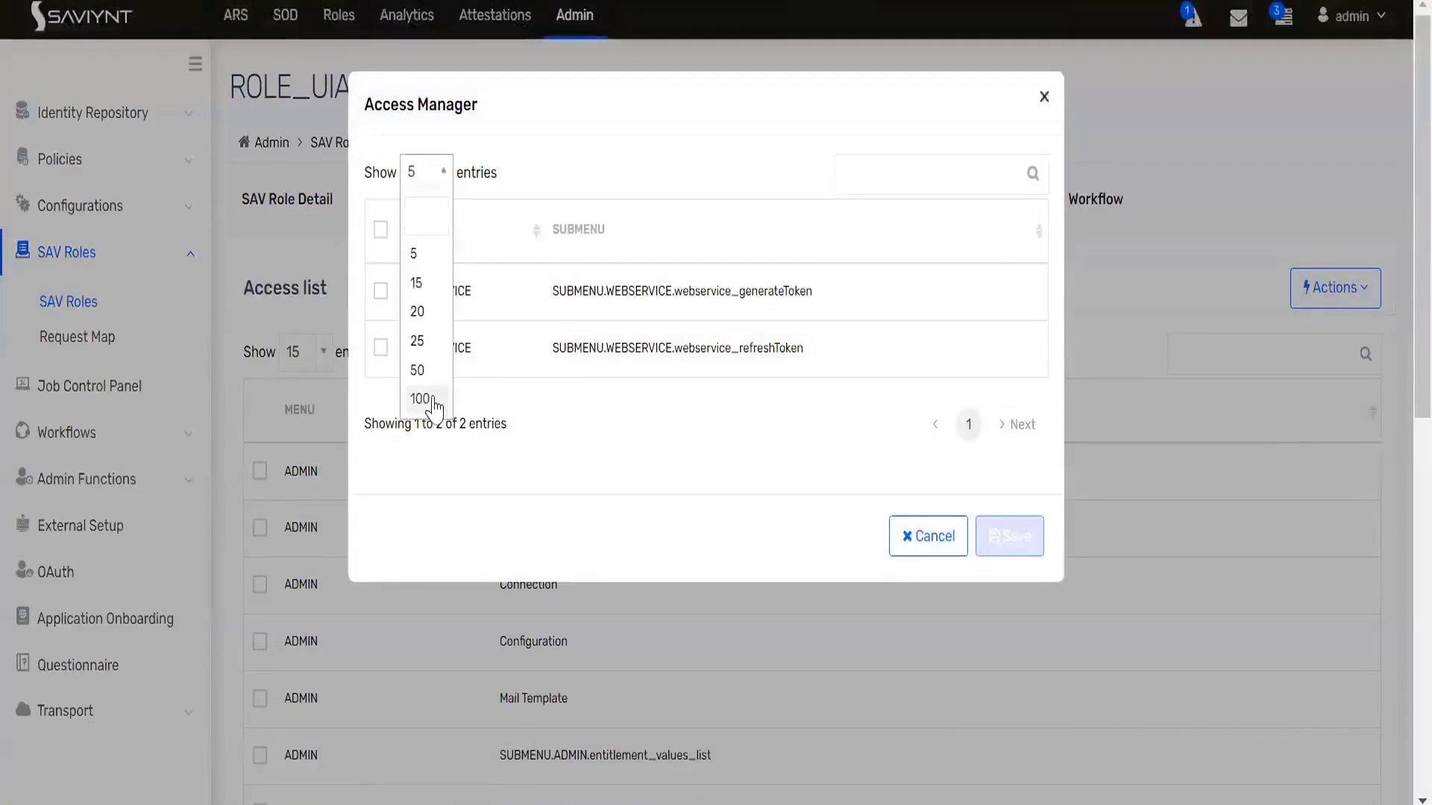
left_click(429, 397)
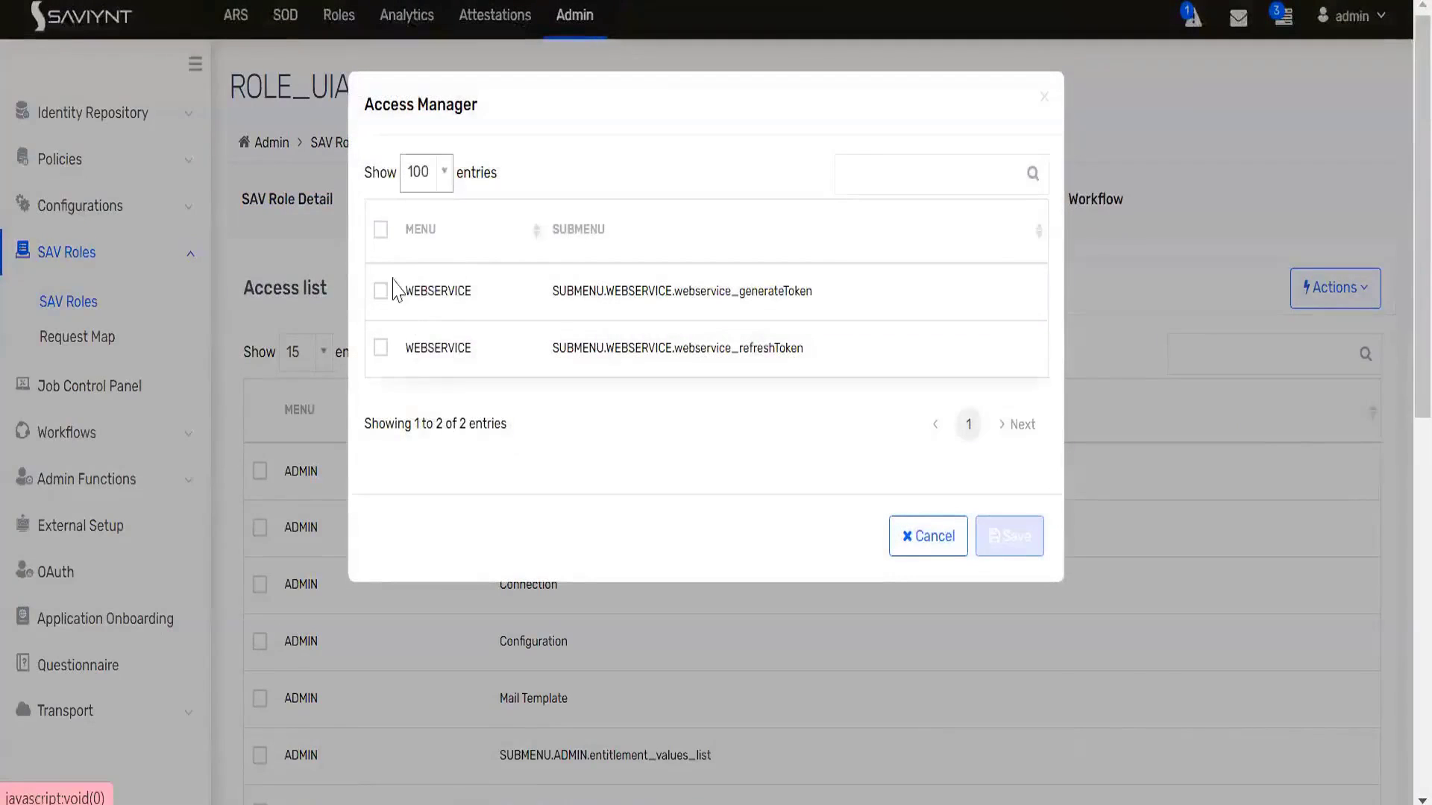
left_click(381, 232)
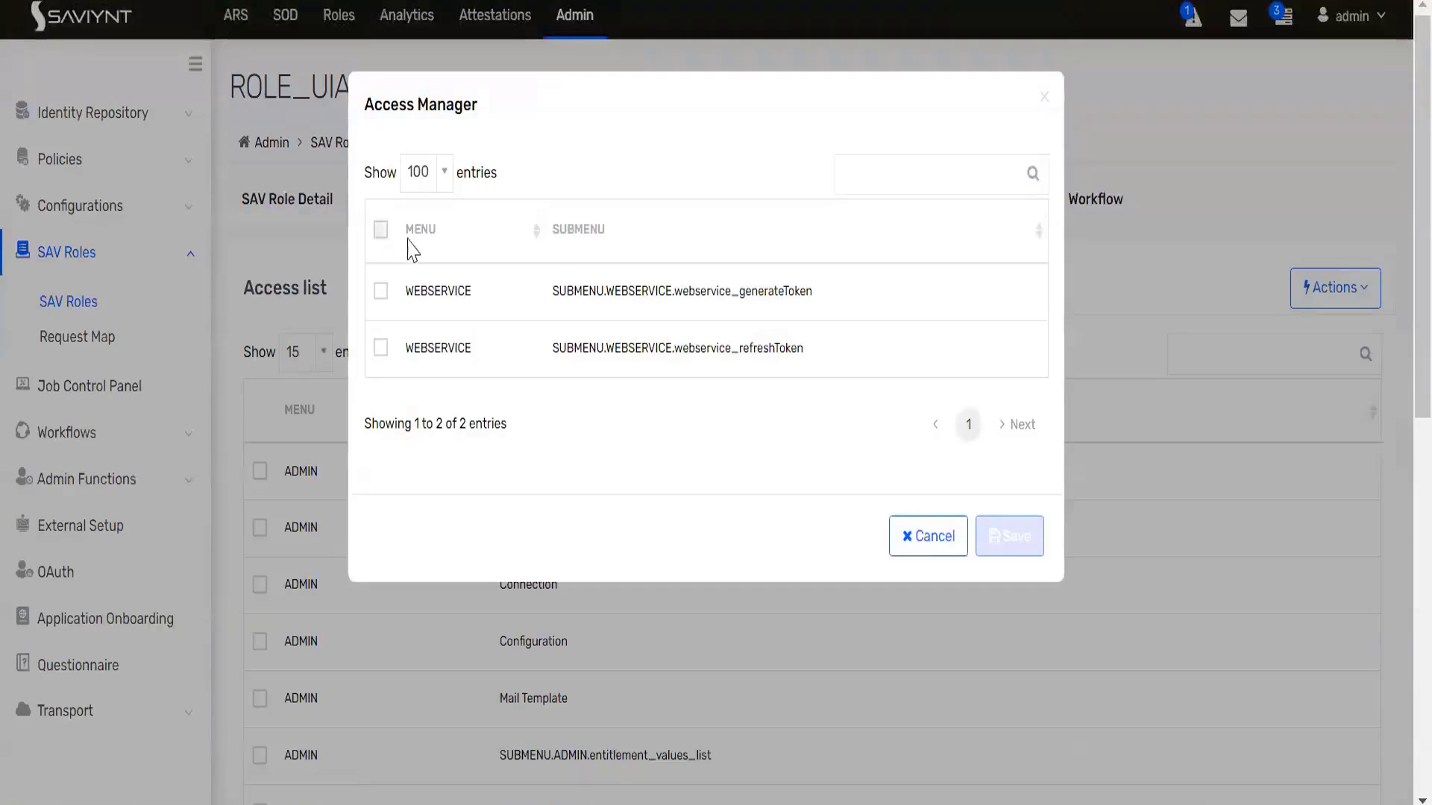
left_click(1016, 542)
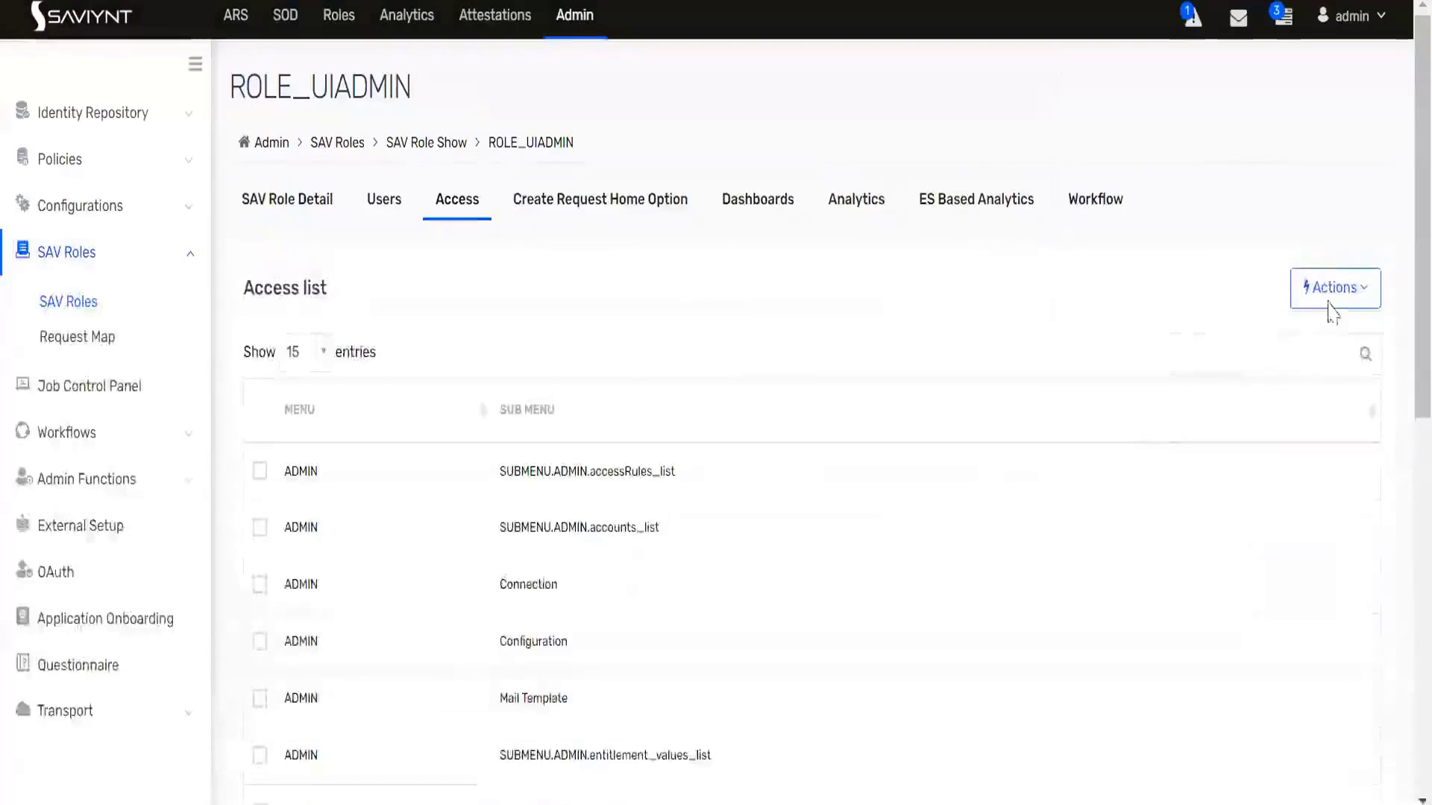
left_click(1326, 302)
left_click(1301, 332)
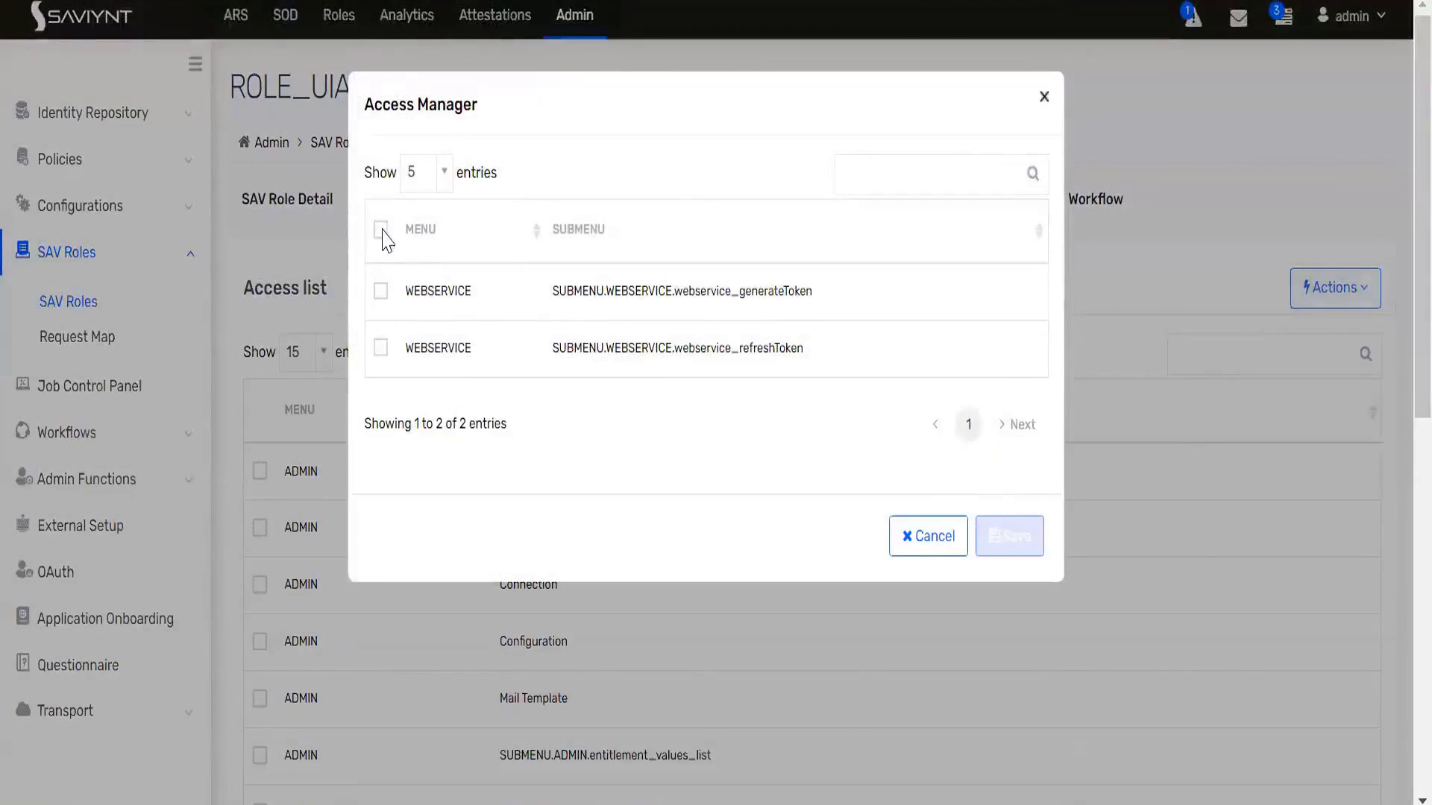
left_click(380, 229)
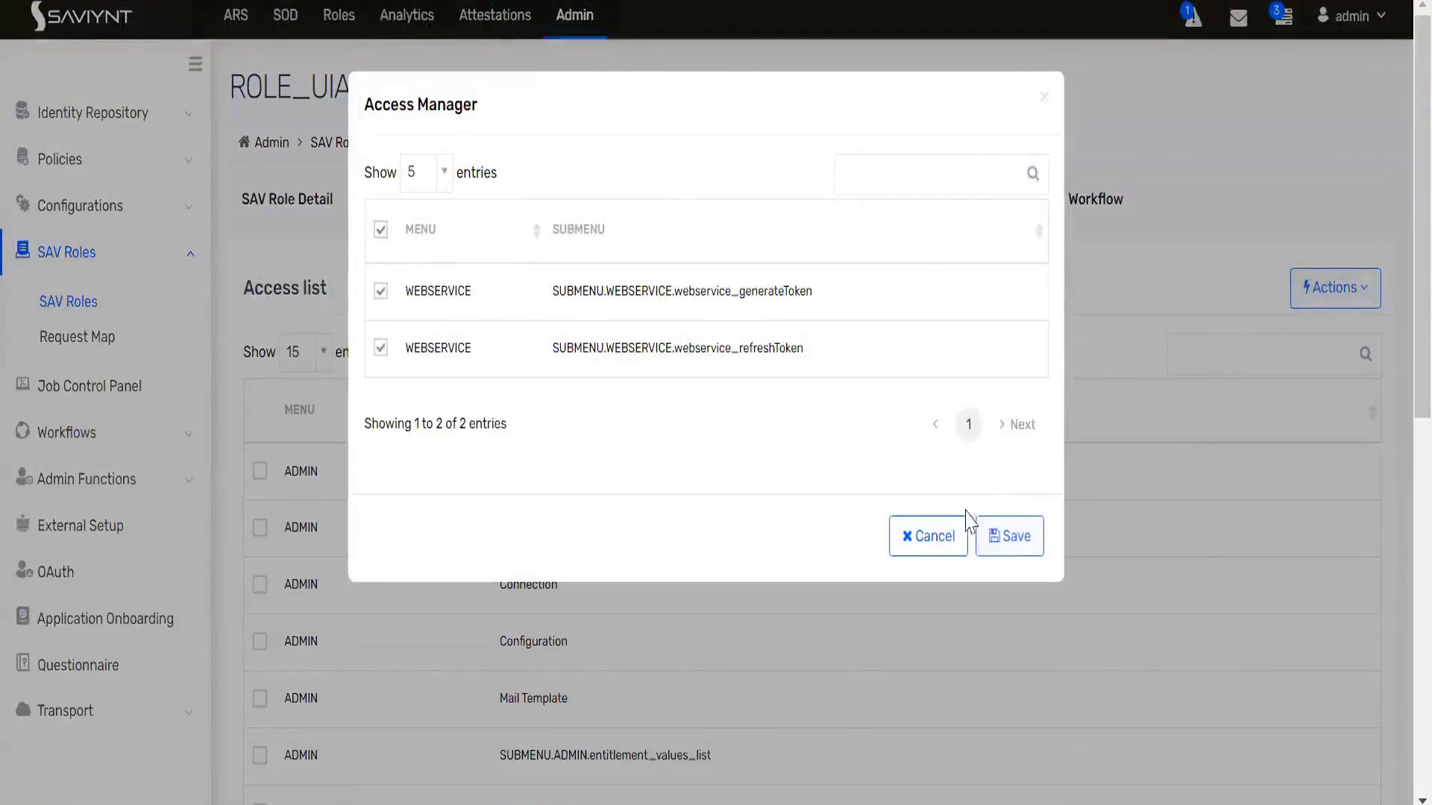
left_click(1010, 548)
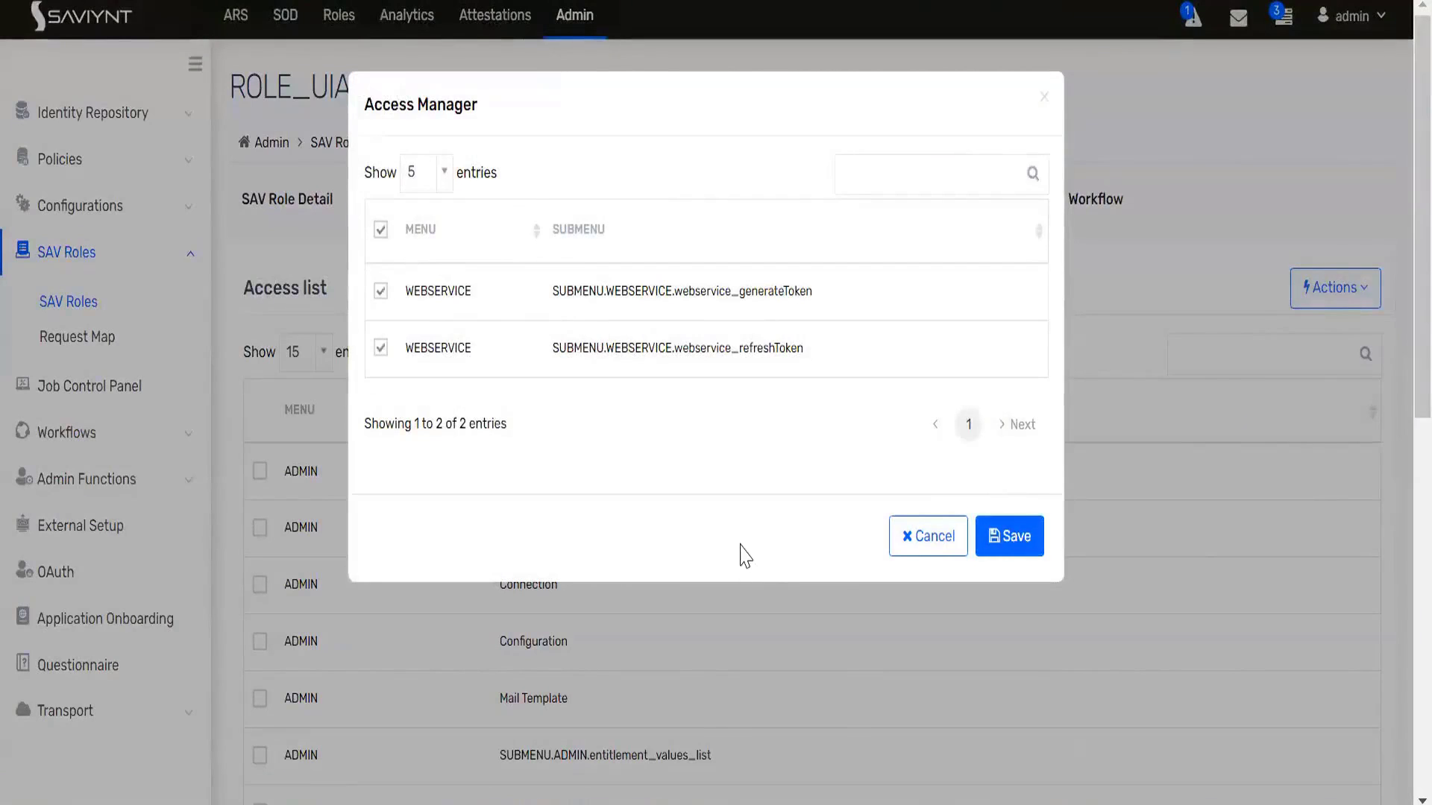
scroll(737, 587, "down", 10)
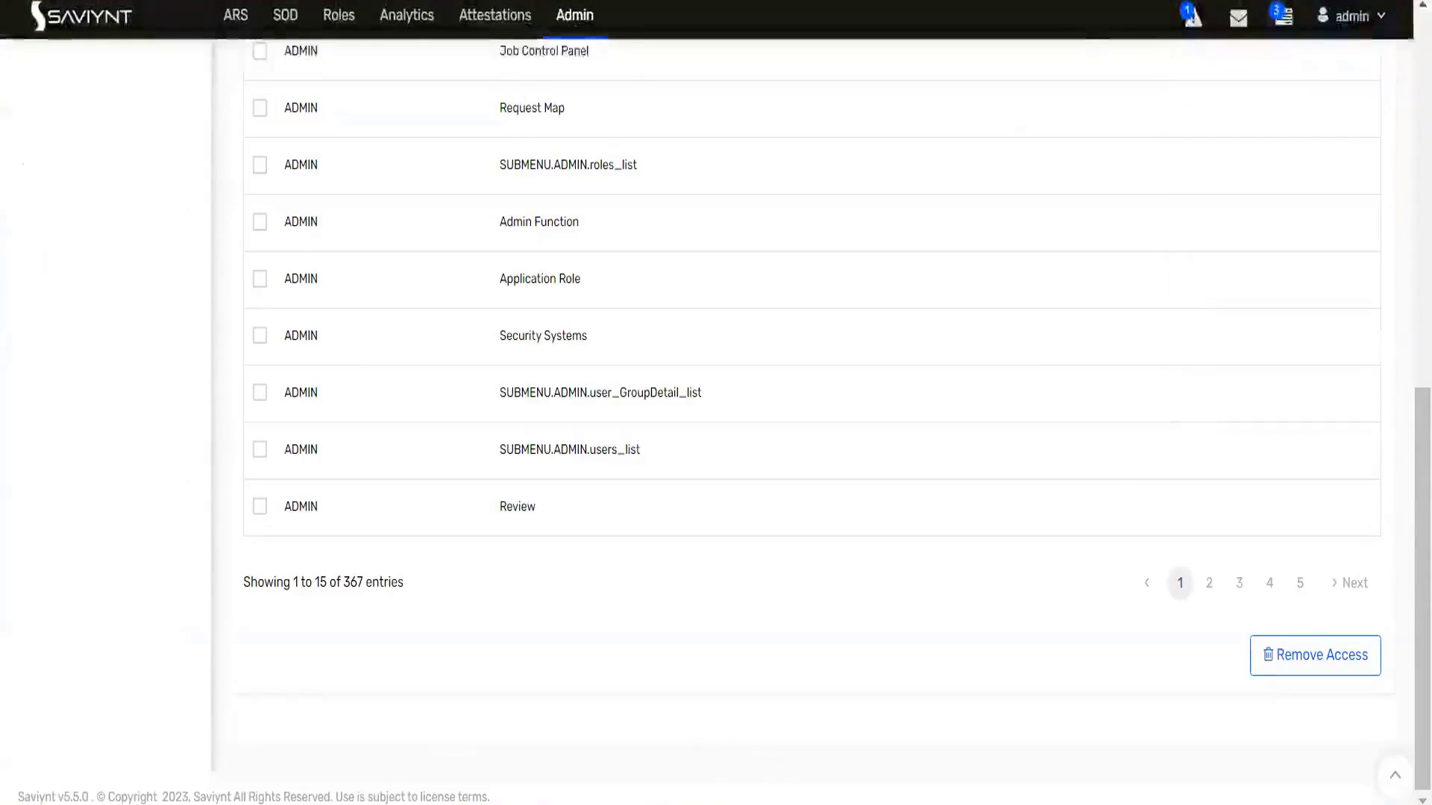
- Open a Chrome Incognito window and start entering the Saviynt URL
key("alt+f")
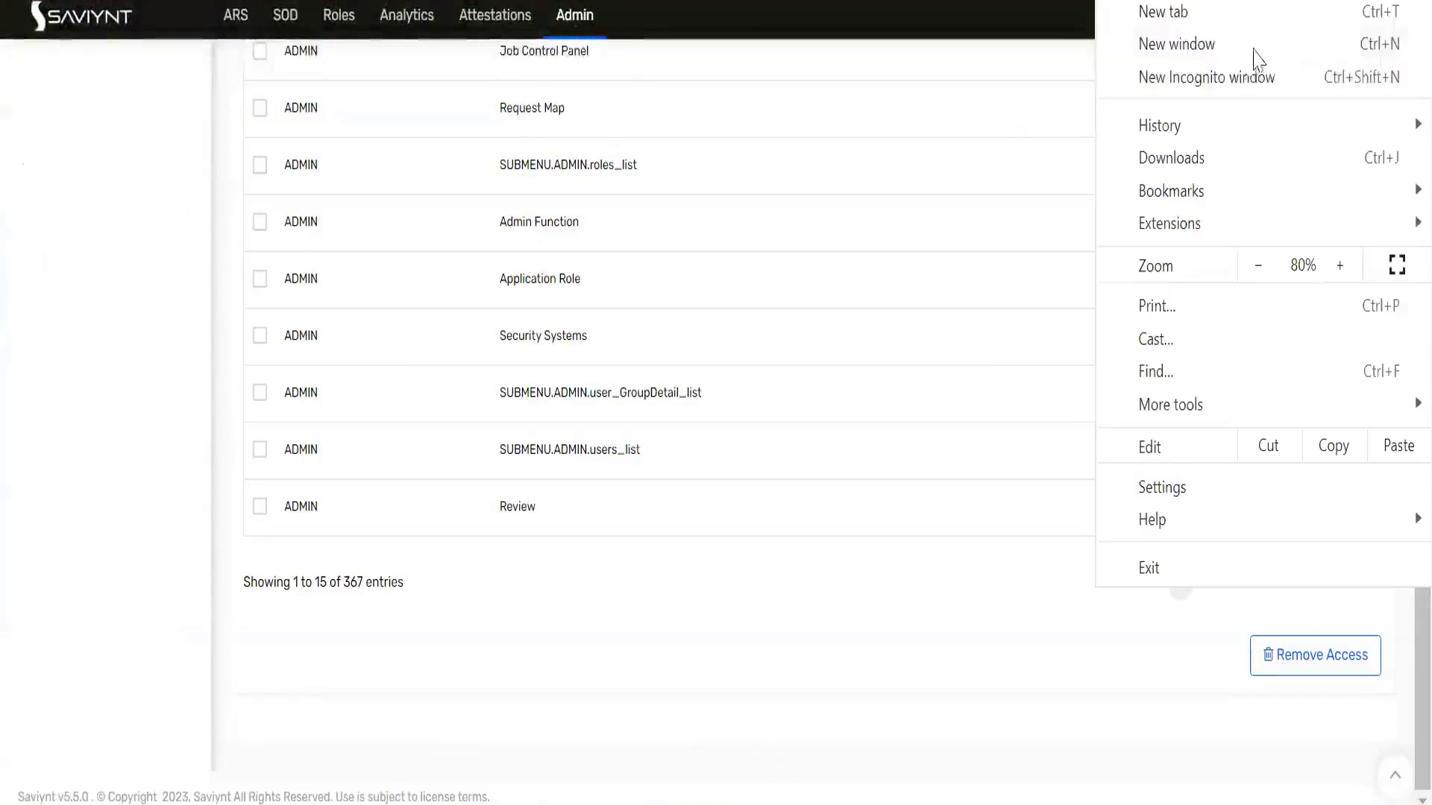
left_click(1234, 78)
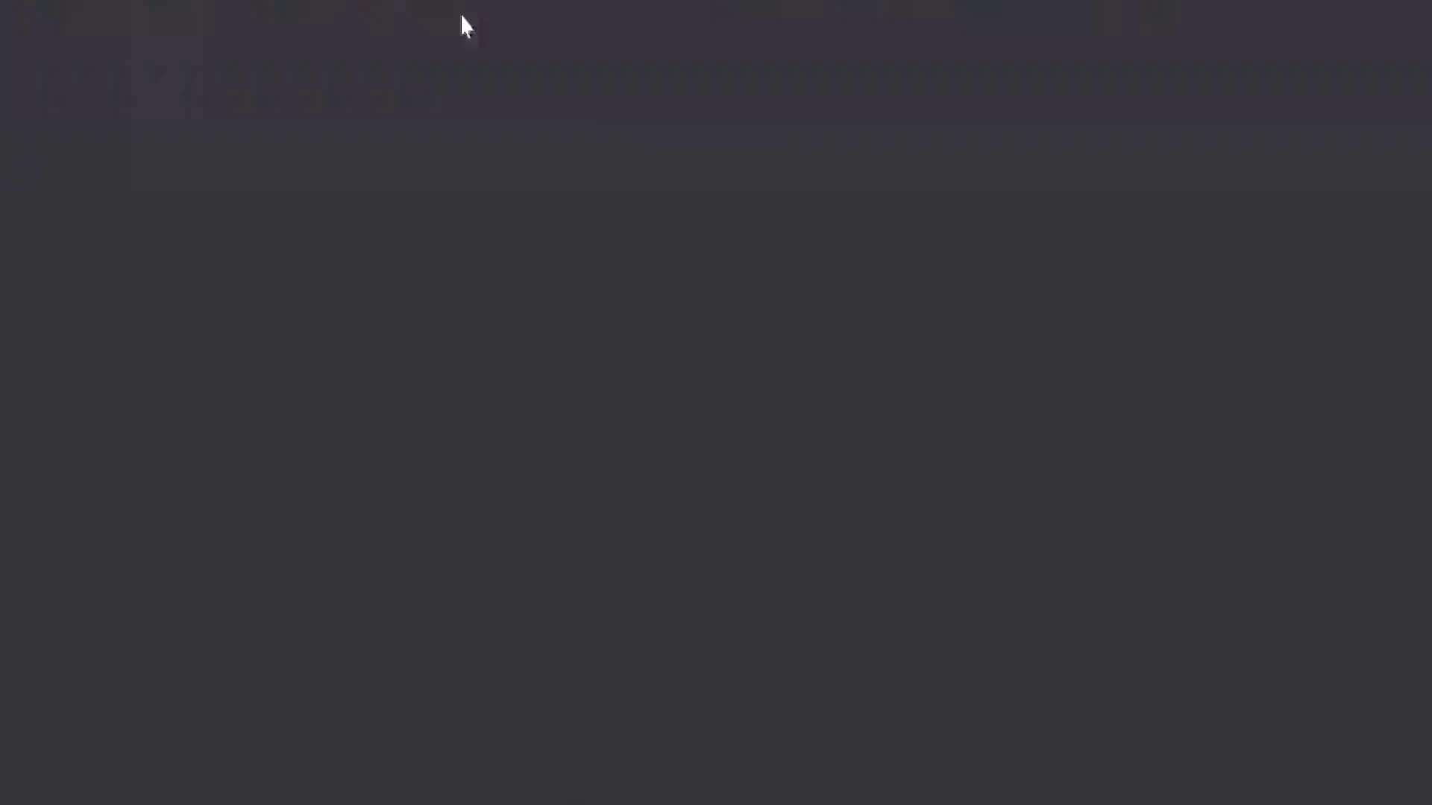
type("1")
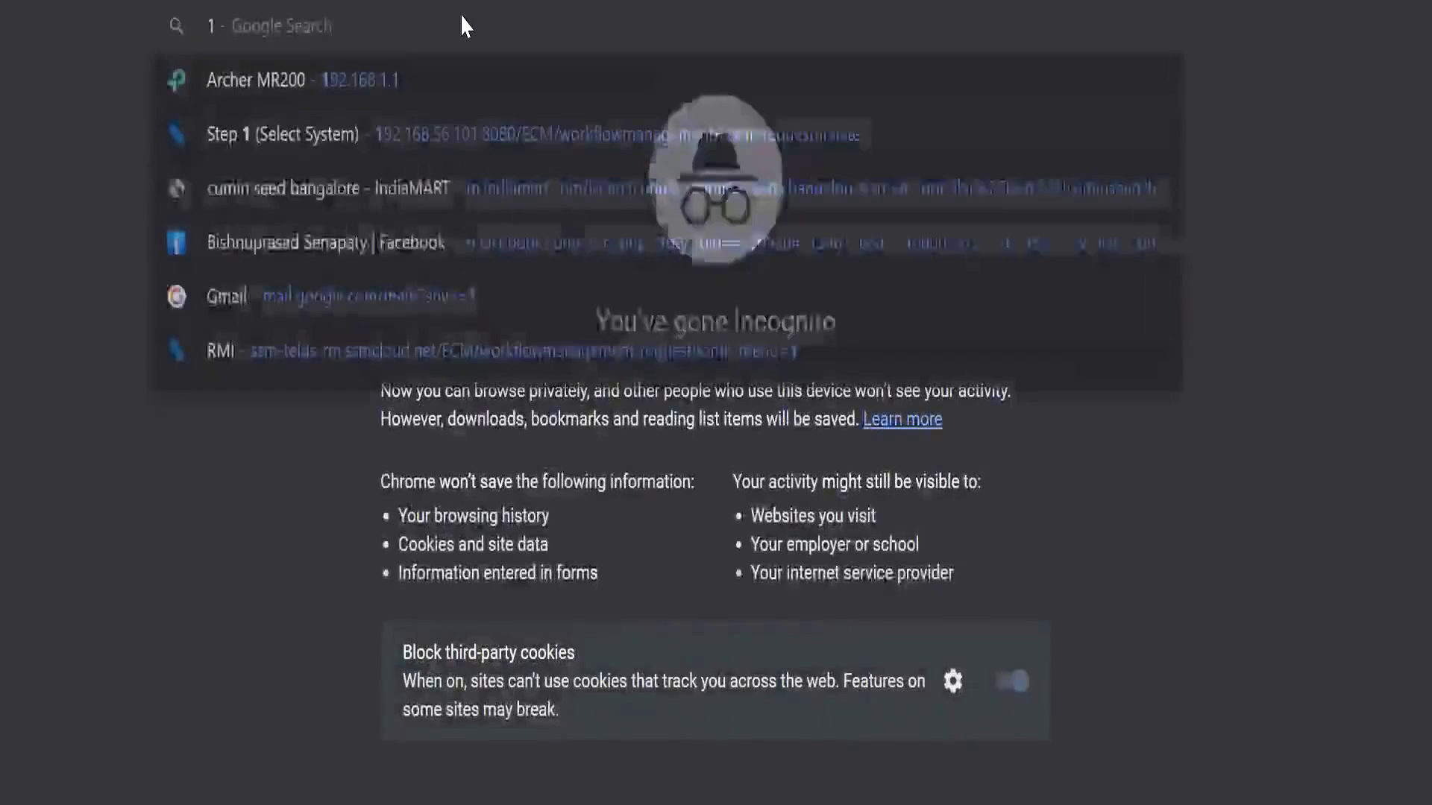
type("9")
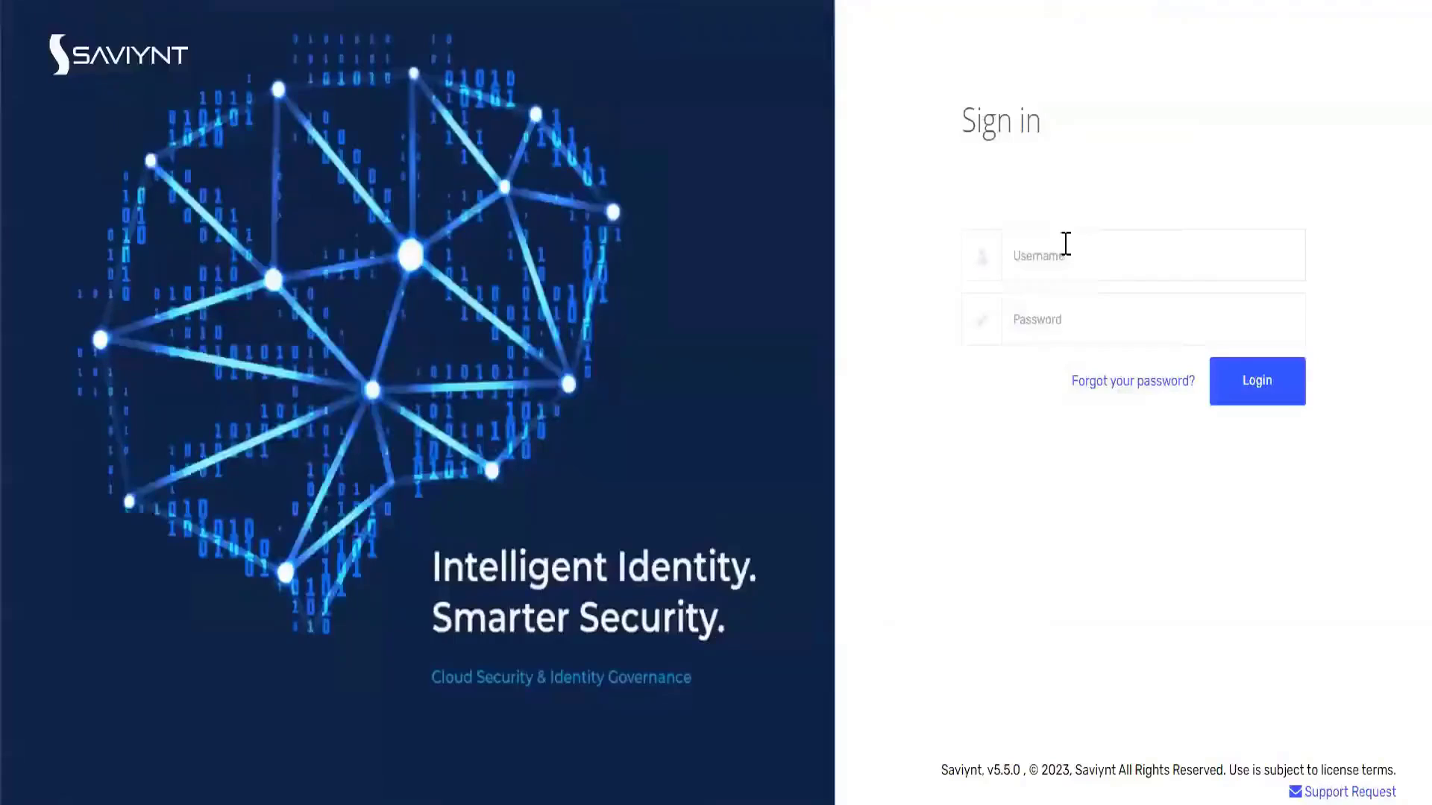
- Log in as the test user in the Incognito window and reach the Admin Job Control Panel
left_click(1072, 278)
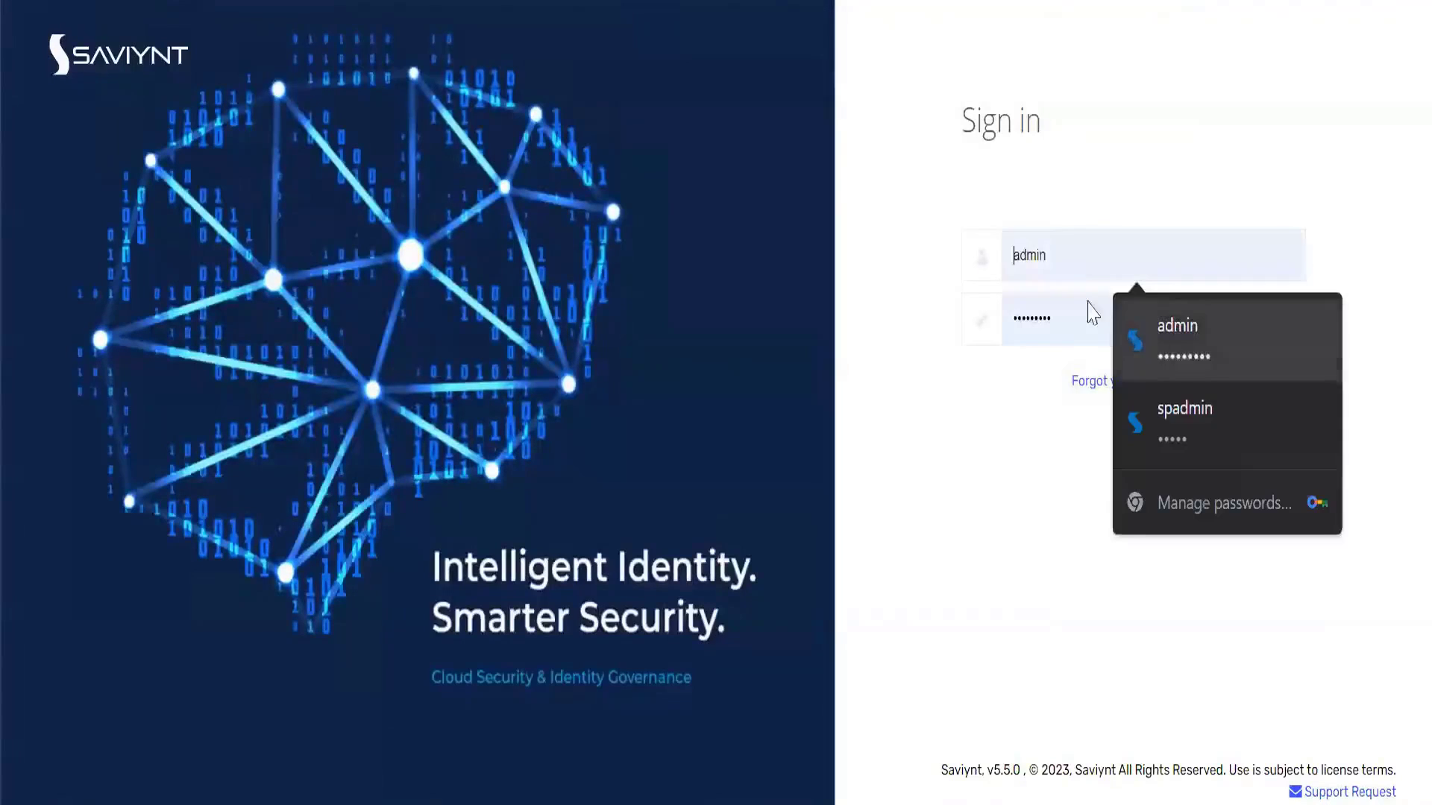
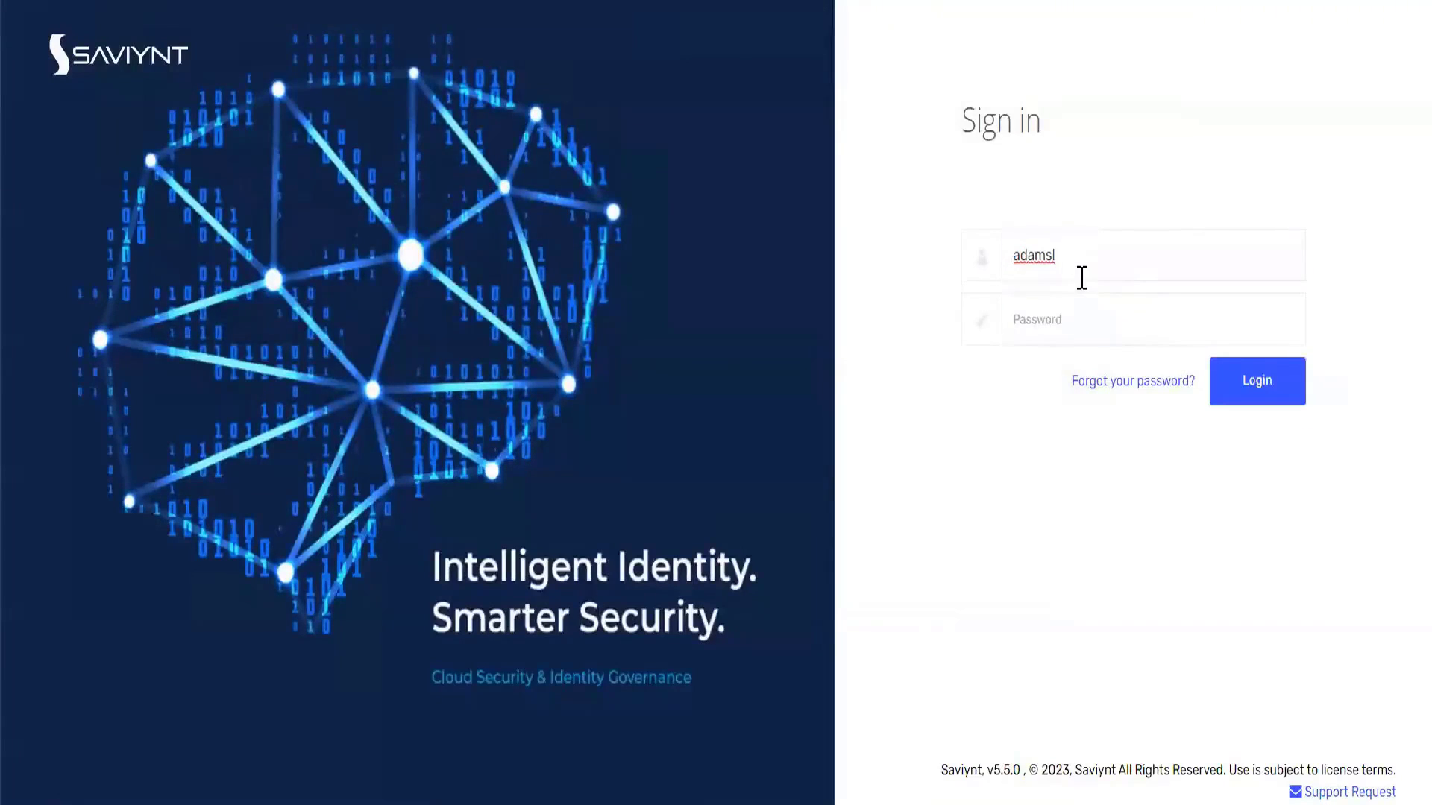
key("Tab")
type("*******")
key("Return")
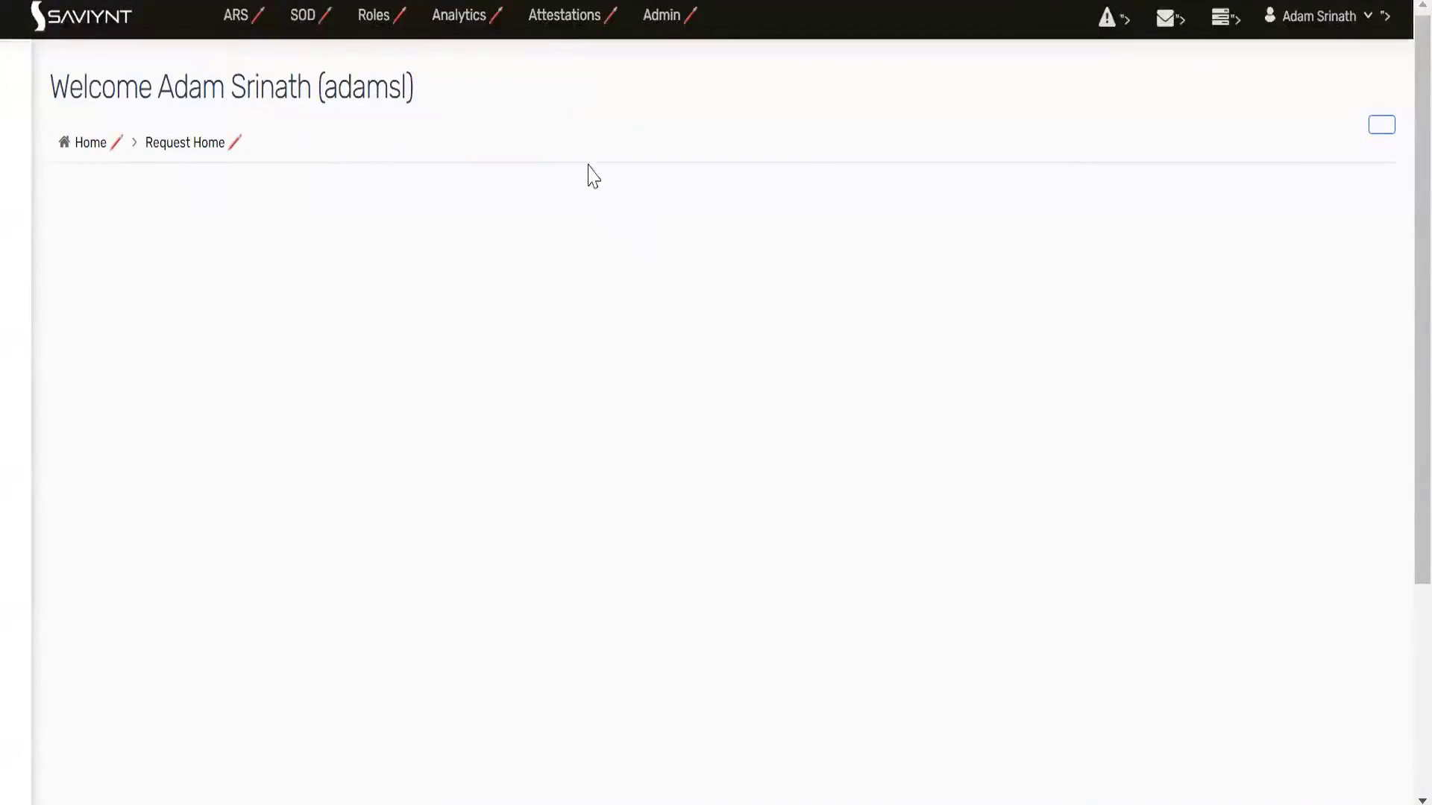
left_click(652, 22)
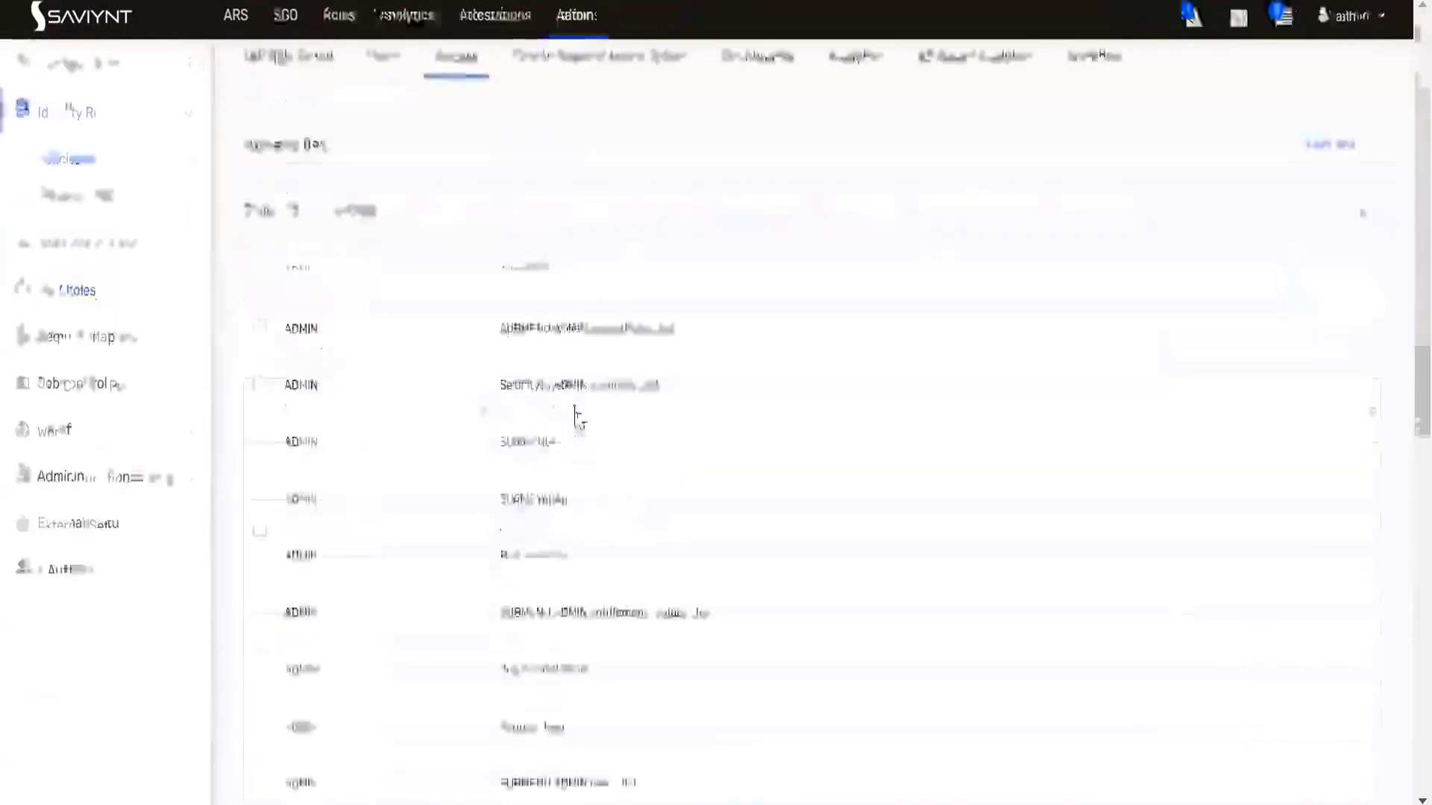
- Look through the 384-entry Request Map List for ROLE_UIADMIN, then return to SAV Roles
scroll(575, 416, "down", 1)
scroll(574, 416, "up", 10)
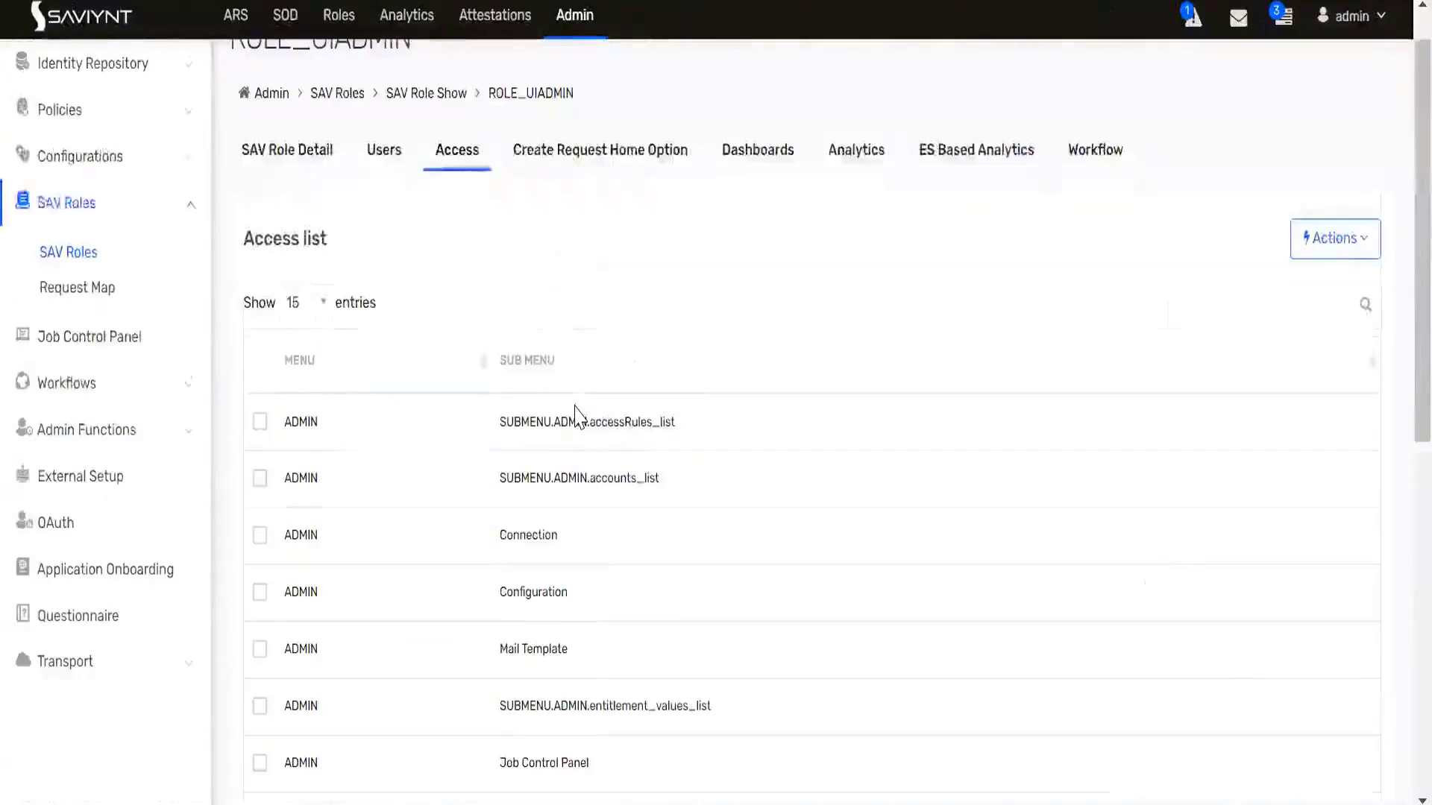
scroll(589, 328, "up", 1)
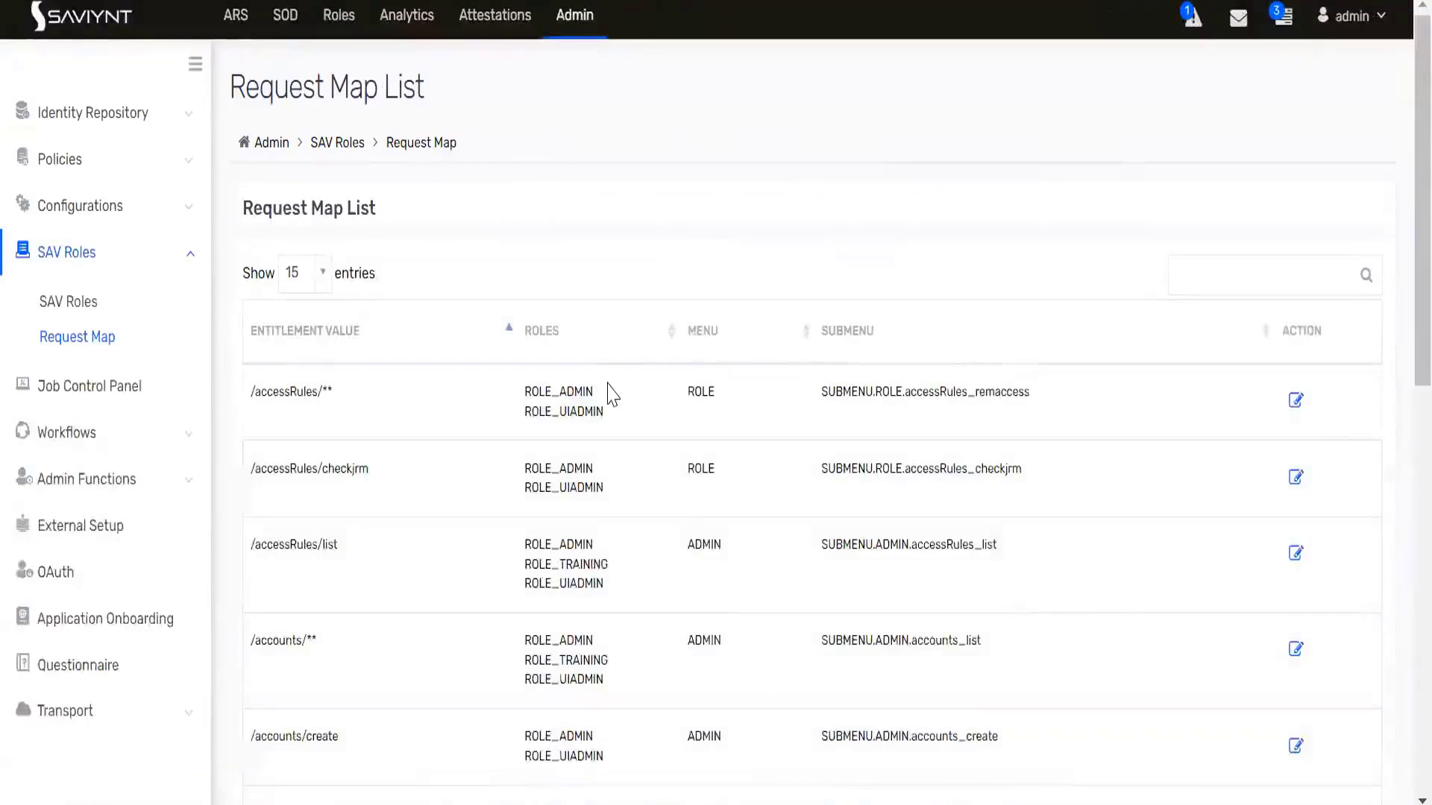
scroll(613, 396, "down", 10)
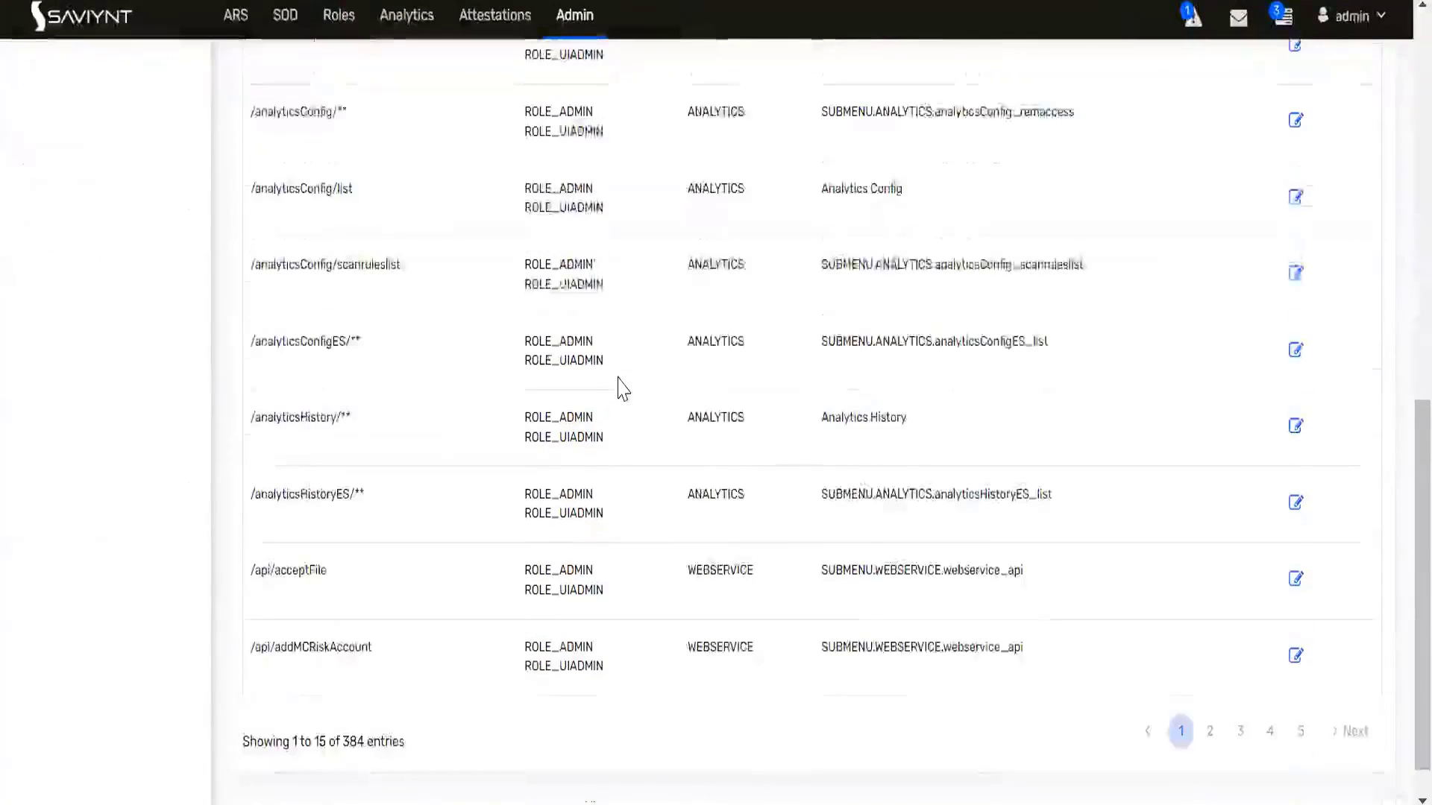
scroll(623, 380, "up", 6)
scroll(625, 370, "up", 4)
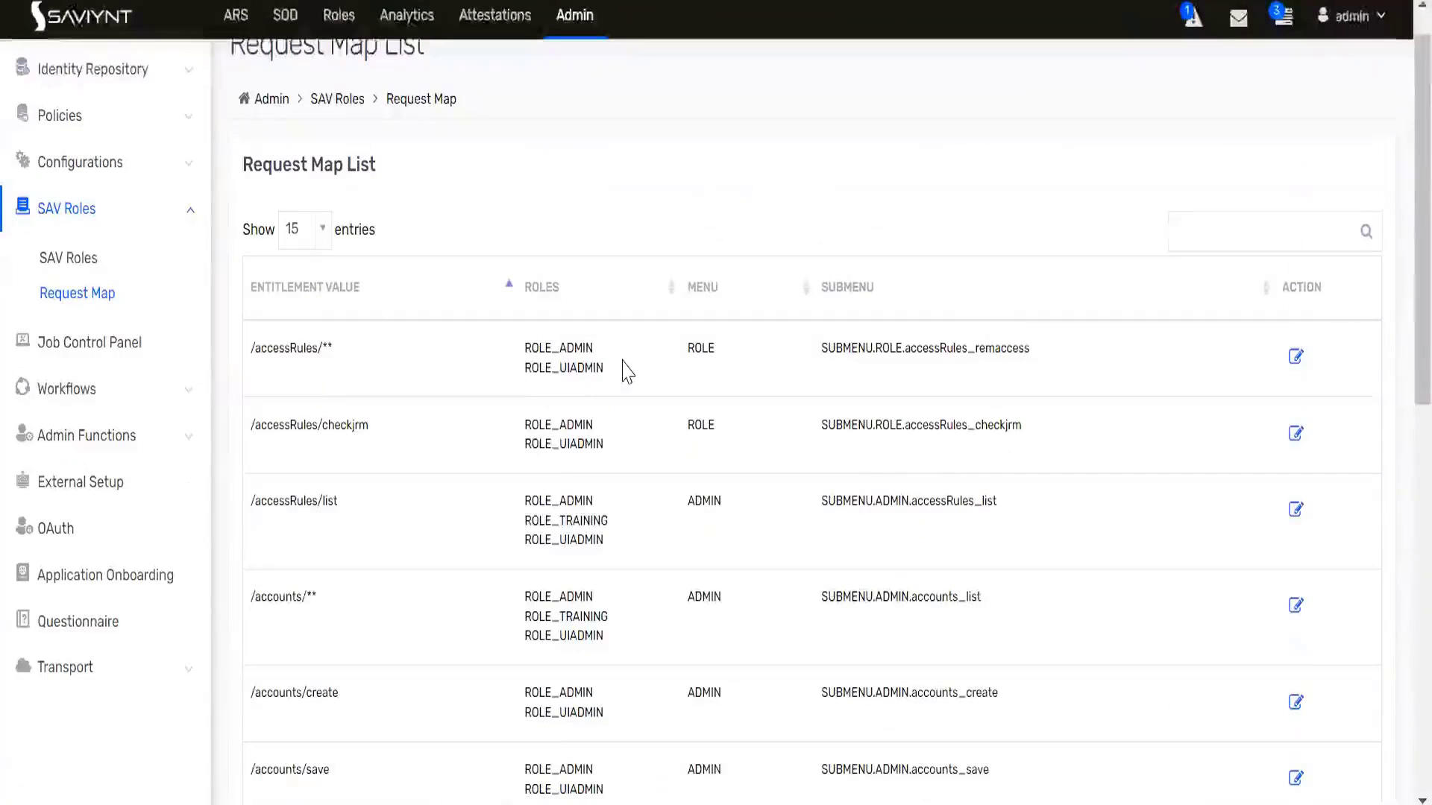
left_click(81, 260)
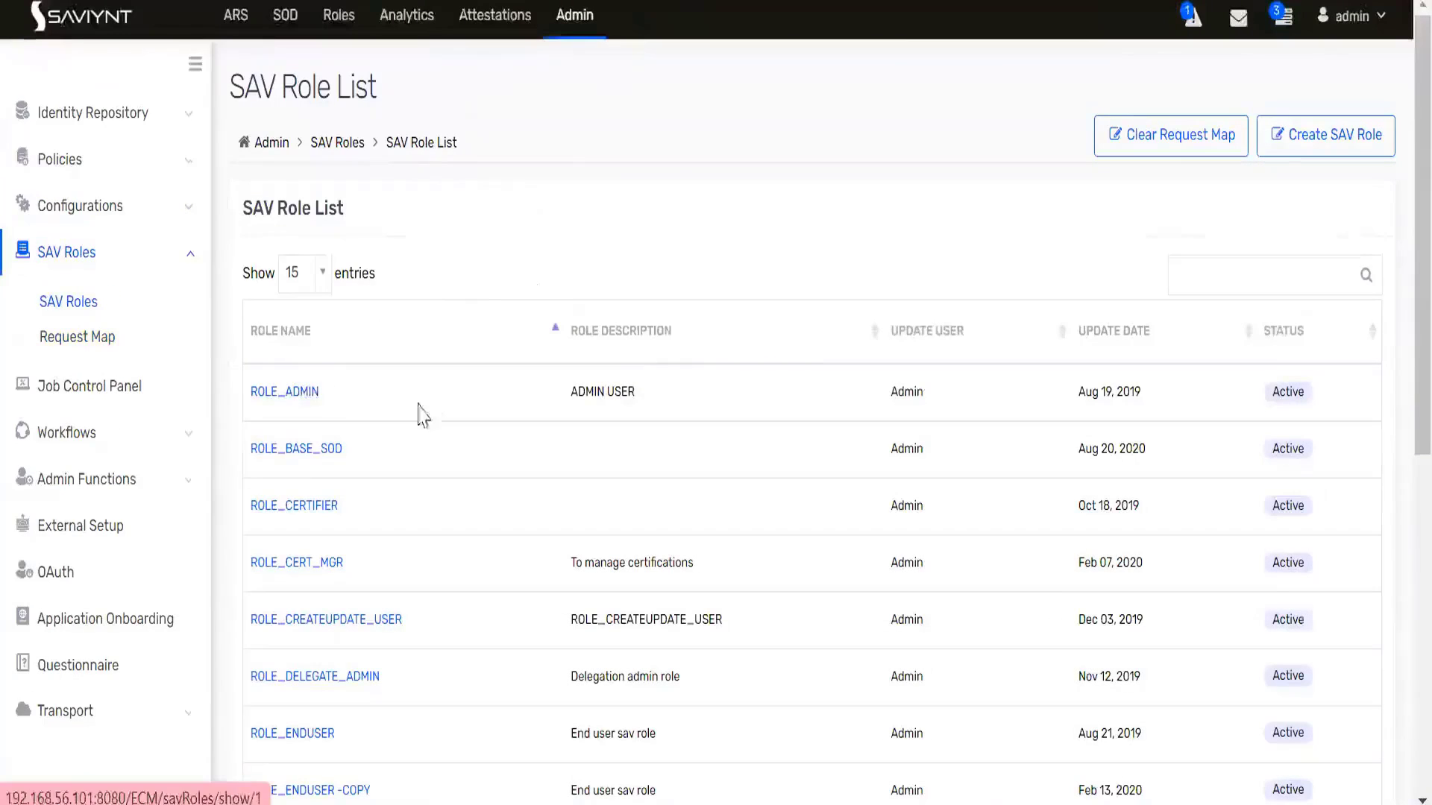
- Open ROLE_UIADMIN from the SAV Role List, review its Access list, then view its Dashboards
scroll(300, 500, "down", 8)
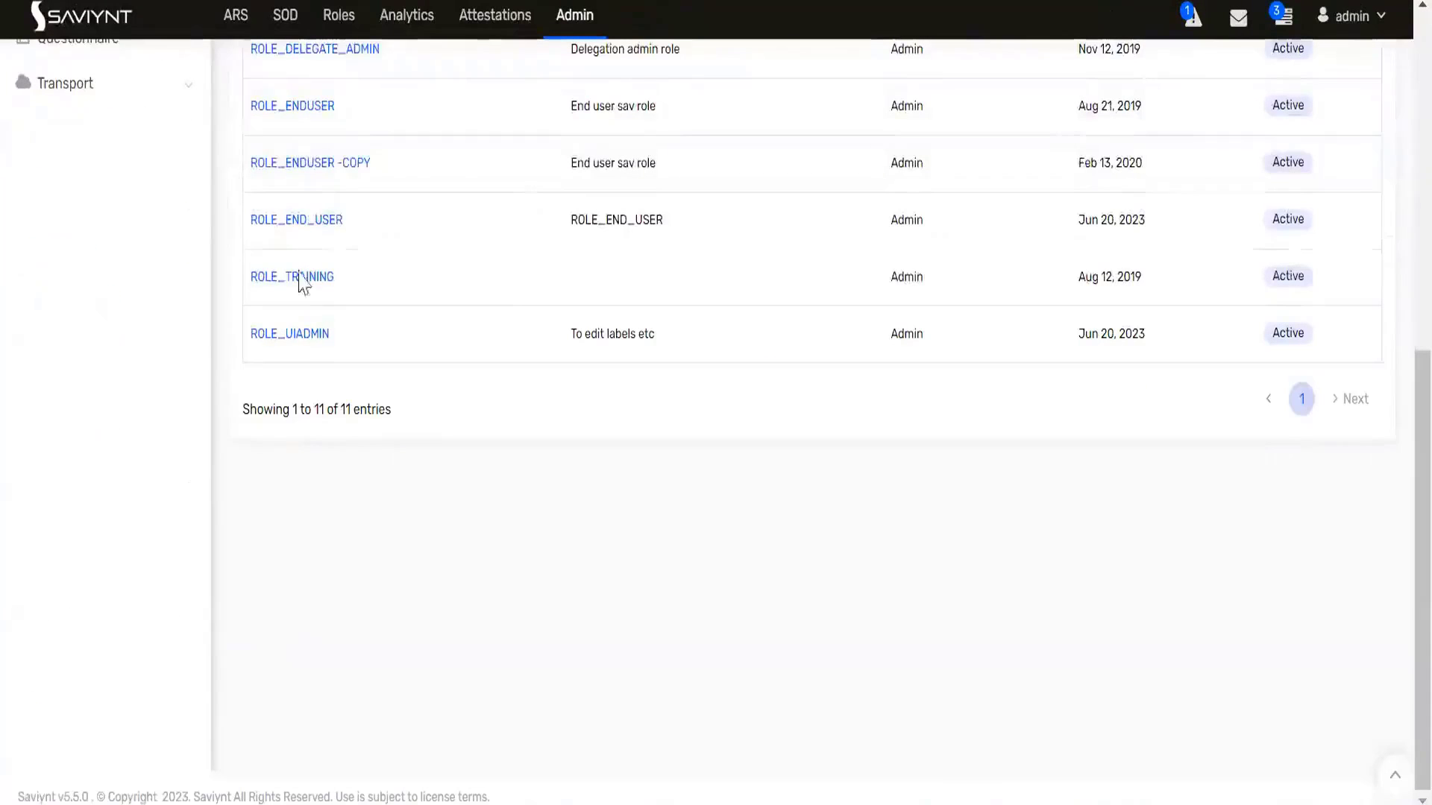
left_click(290, 335)
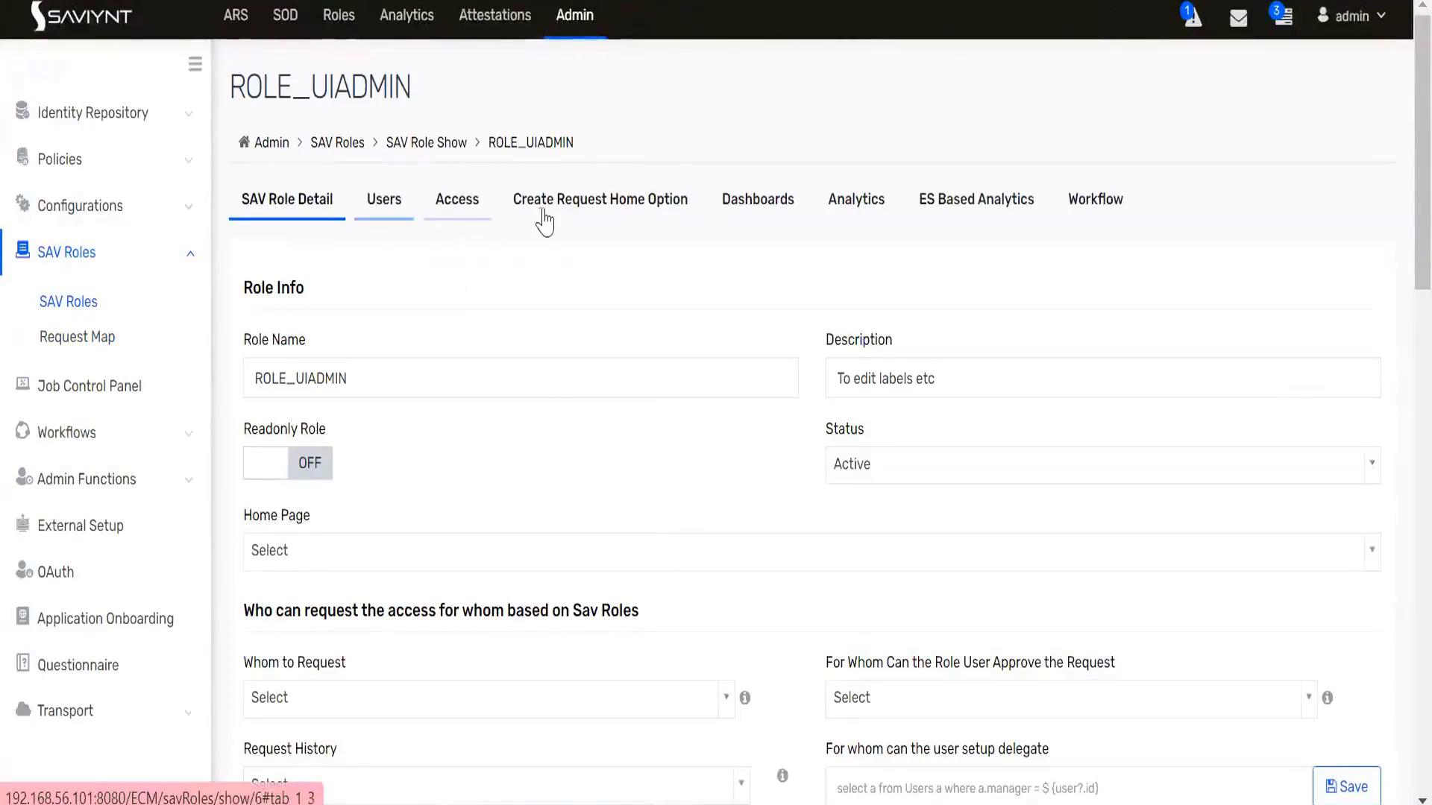
left_click(476, 215)
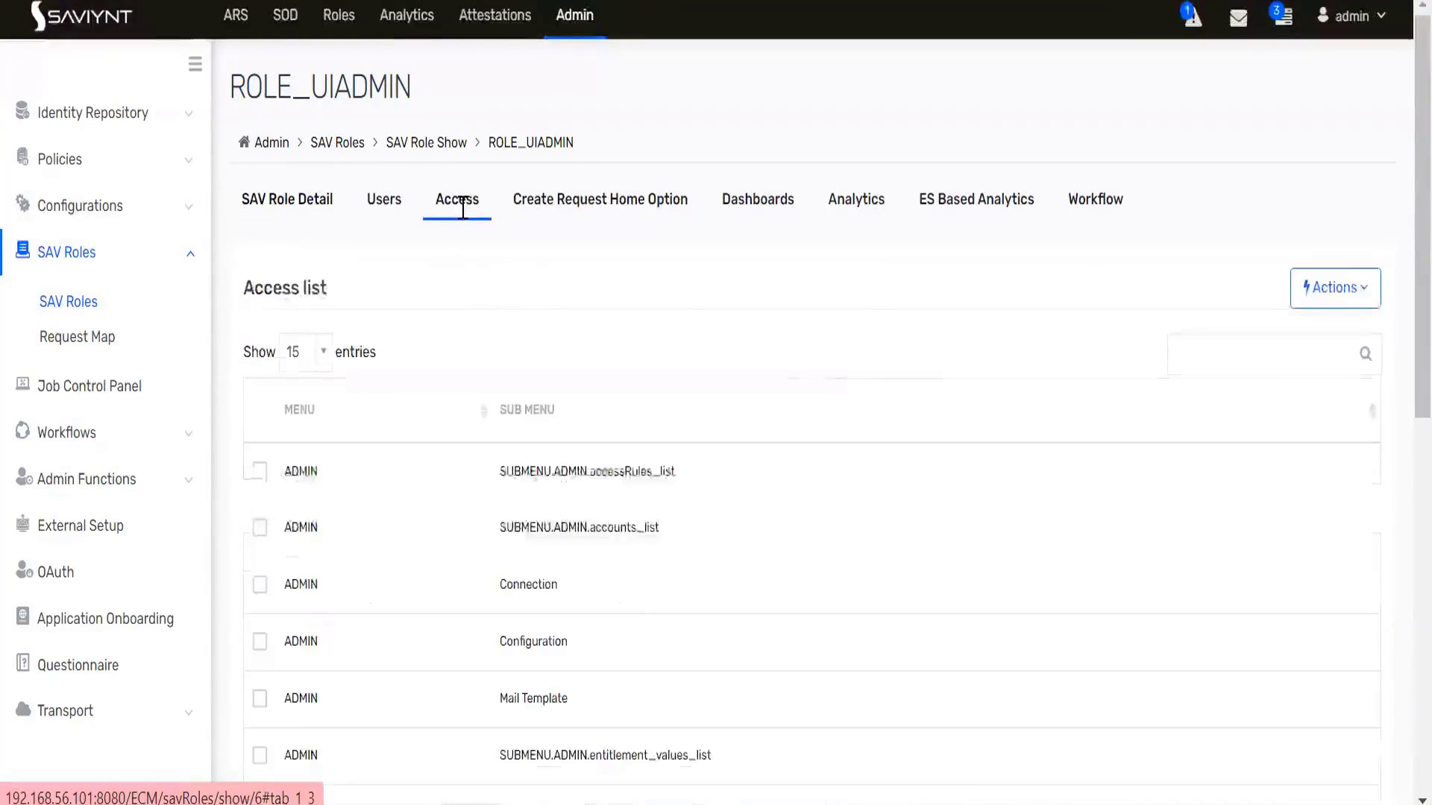
scroll(677, 538, "down", 5)
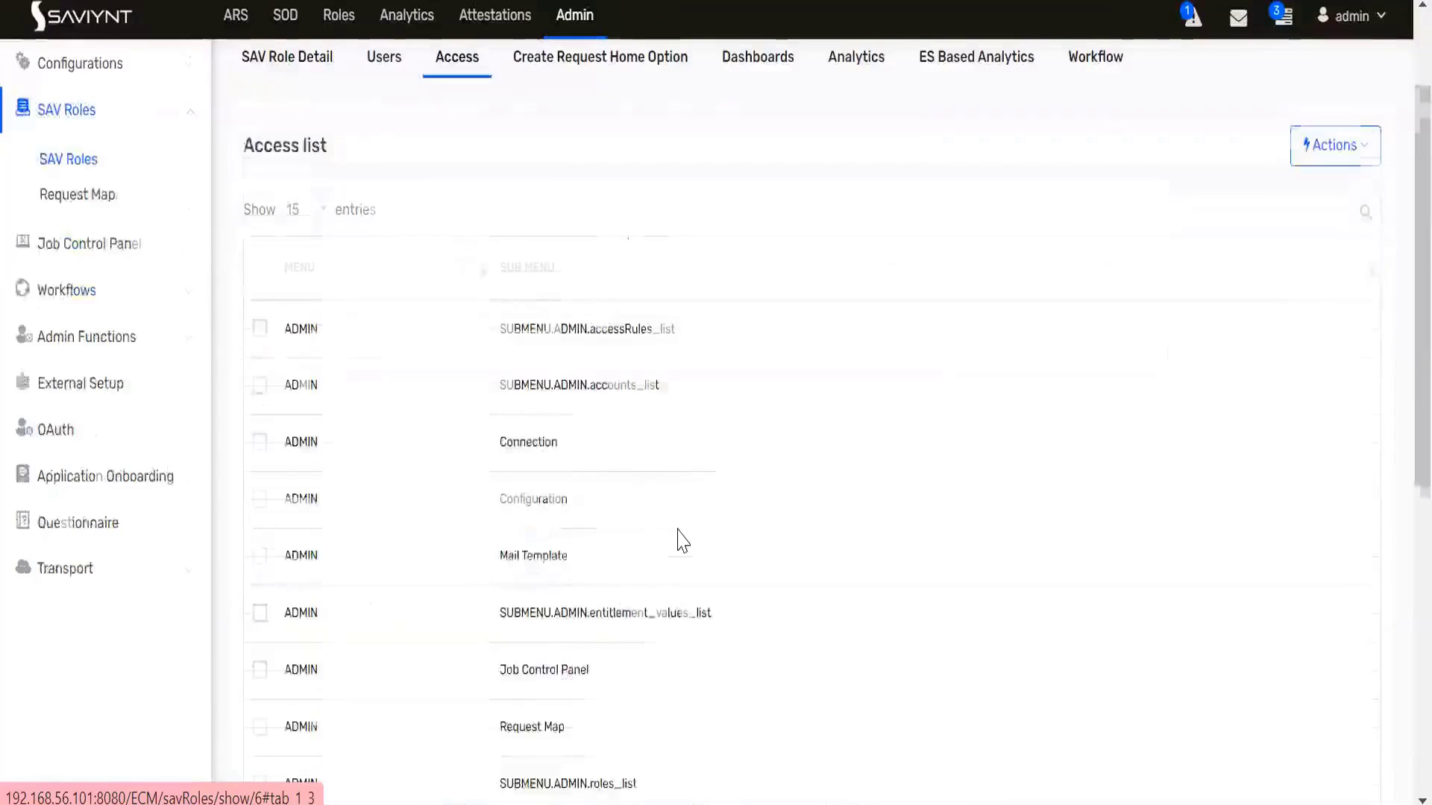
scroll(677, 539, "down", 4)
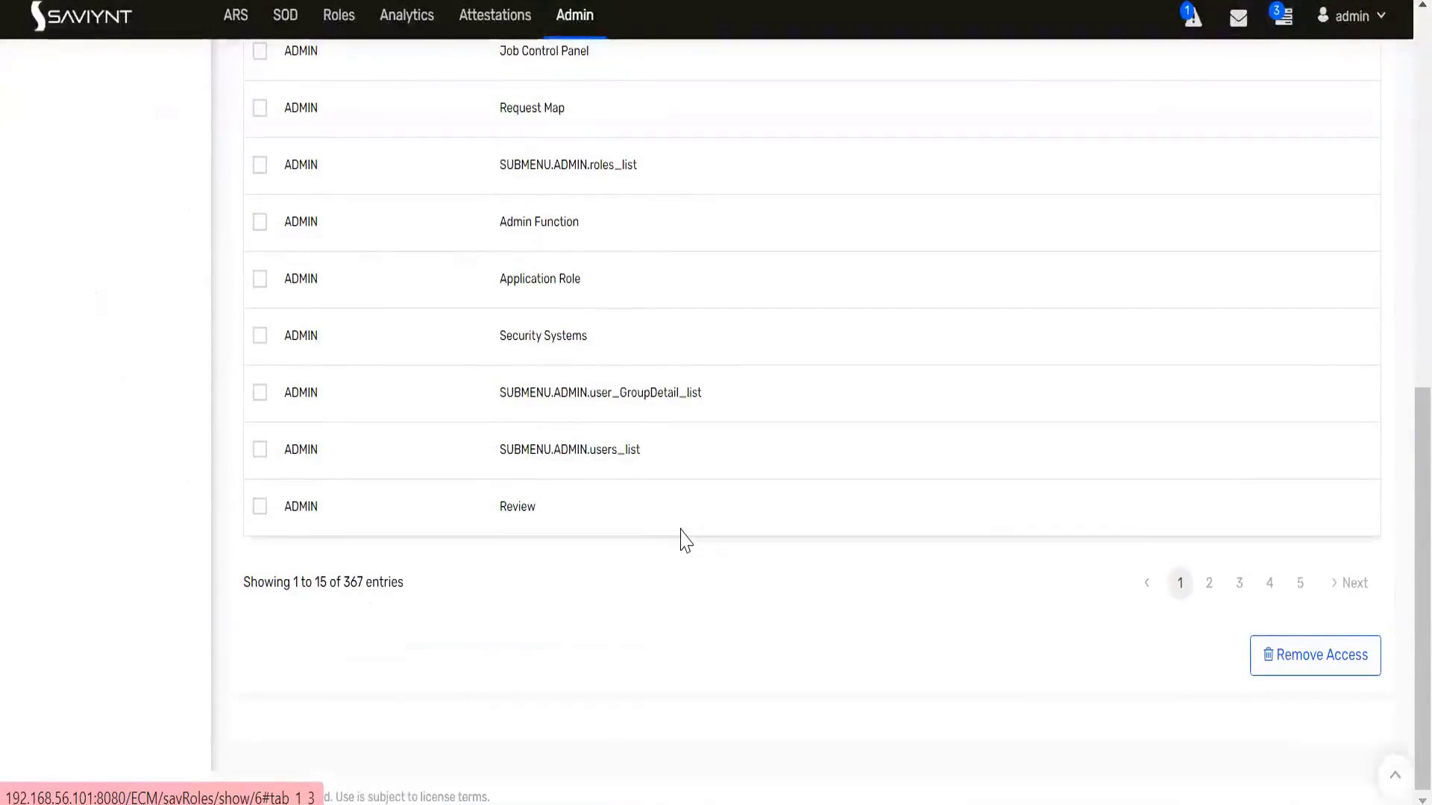
scroll(687, 509, "up", 9)
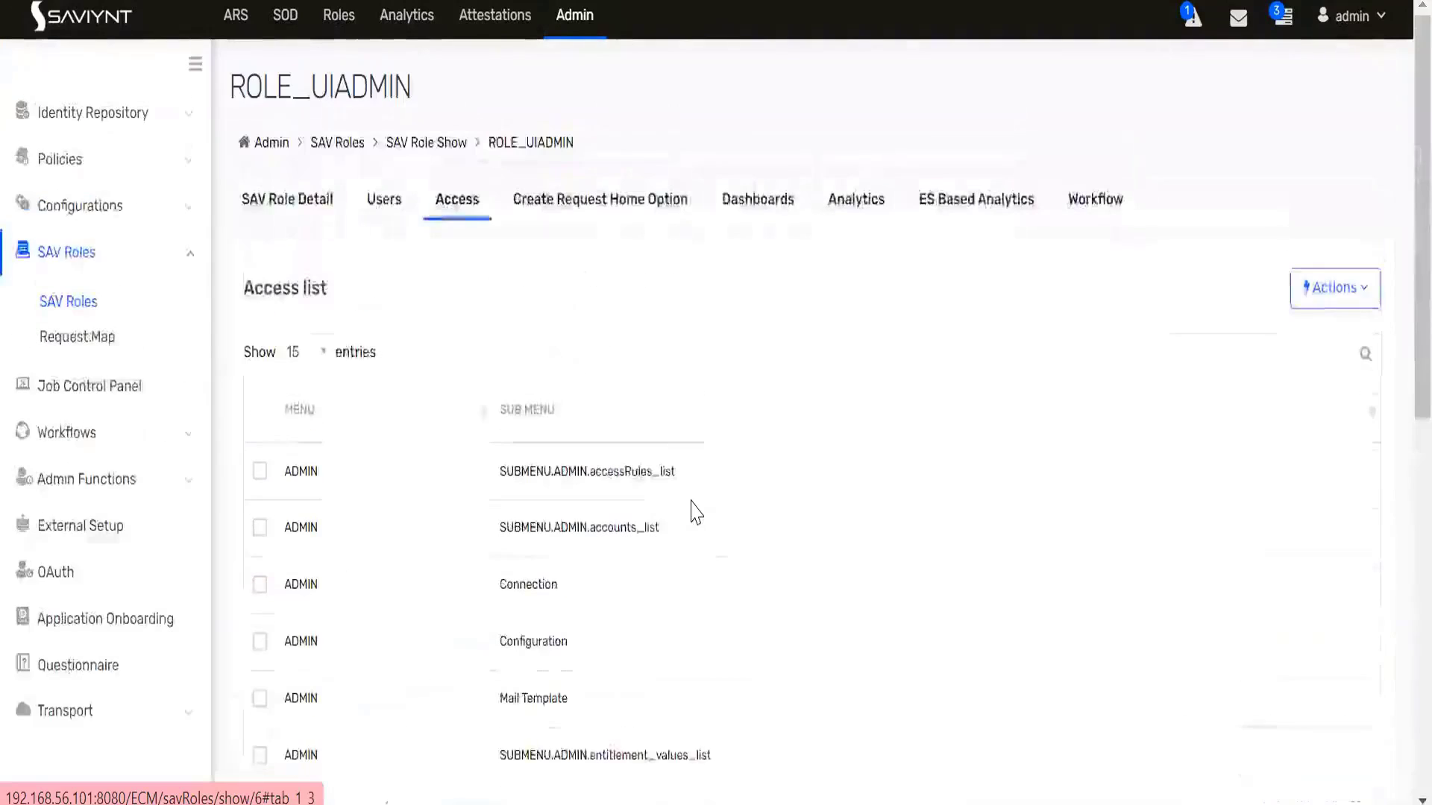
left_click(754, 216)
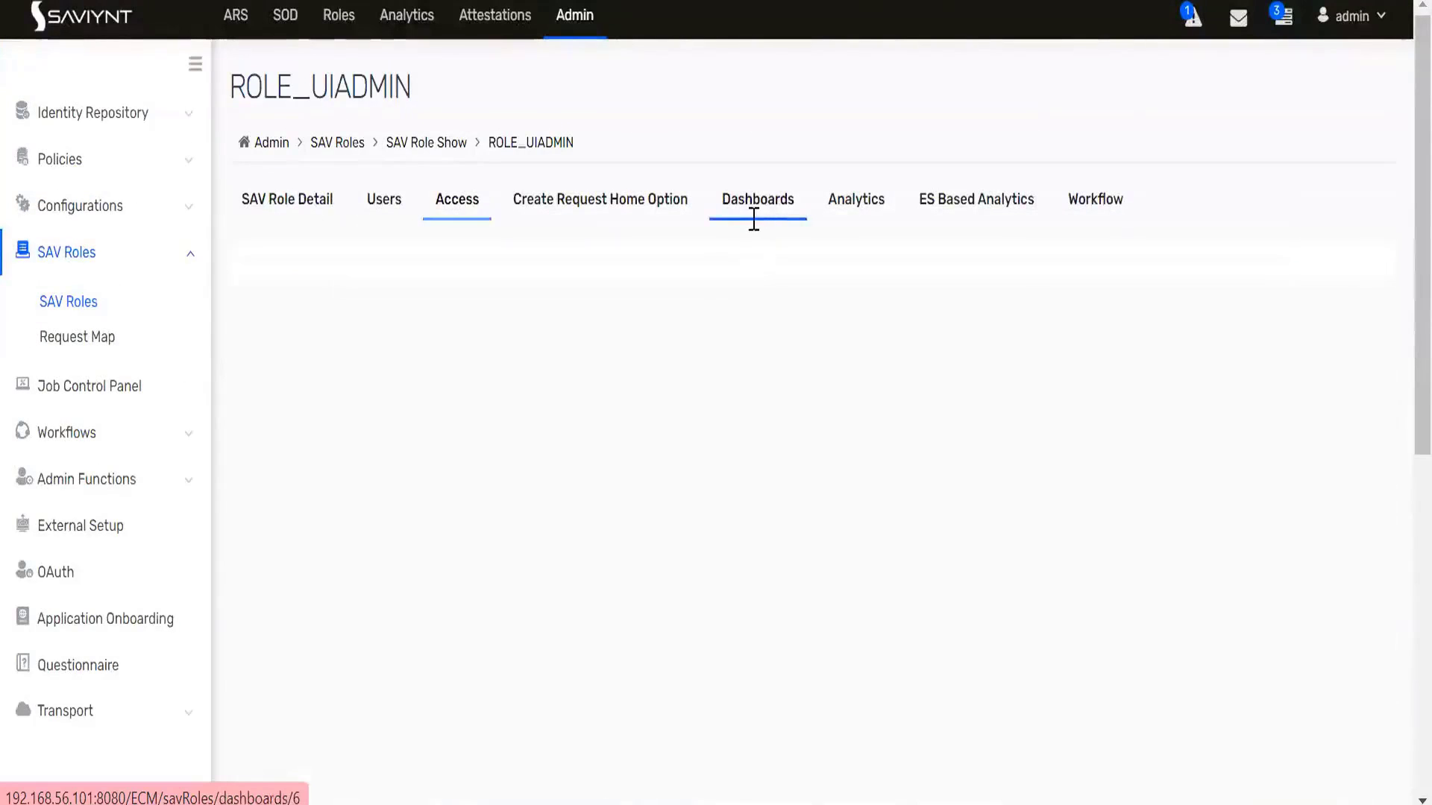
- List ROLE_UIADMIN's assigned users and highlight the role title and the test user's username
left_click(377, 199)
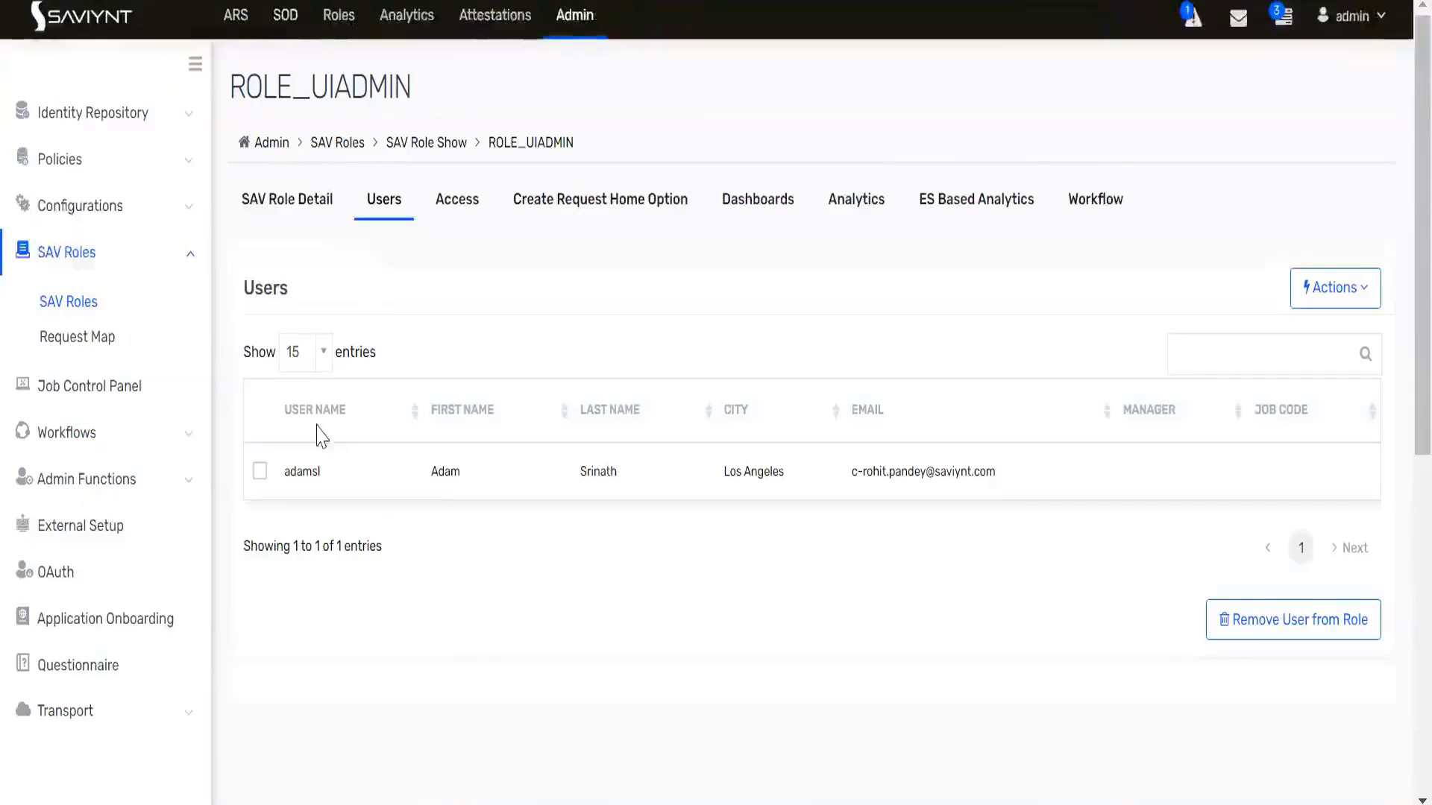
left_click_drag(232, 87, 409, 88)
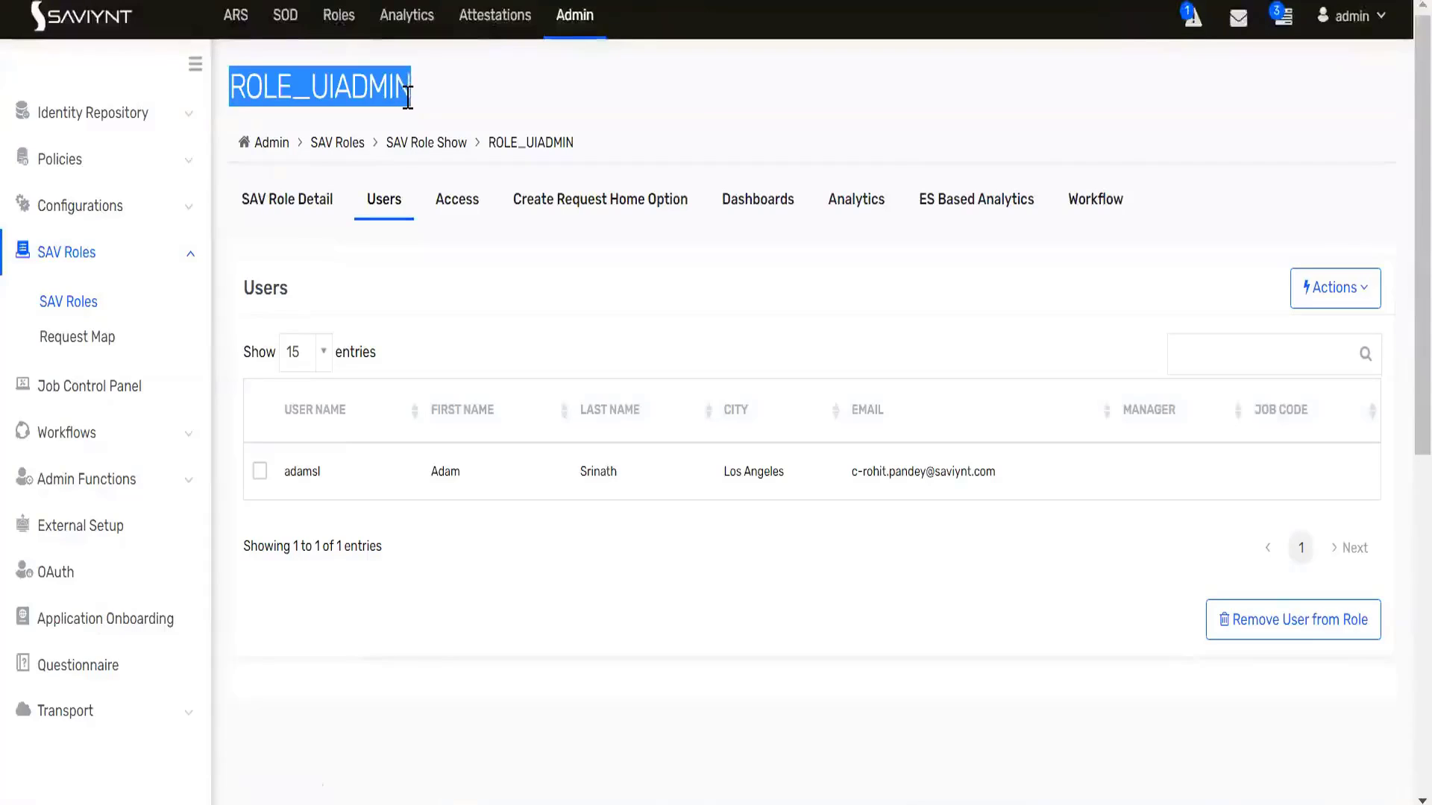
left_click(412, 89)
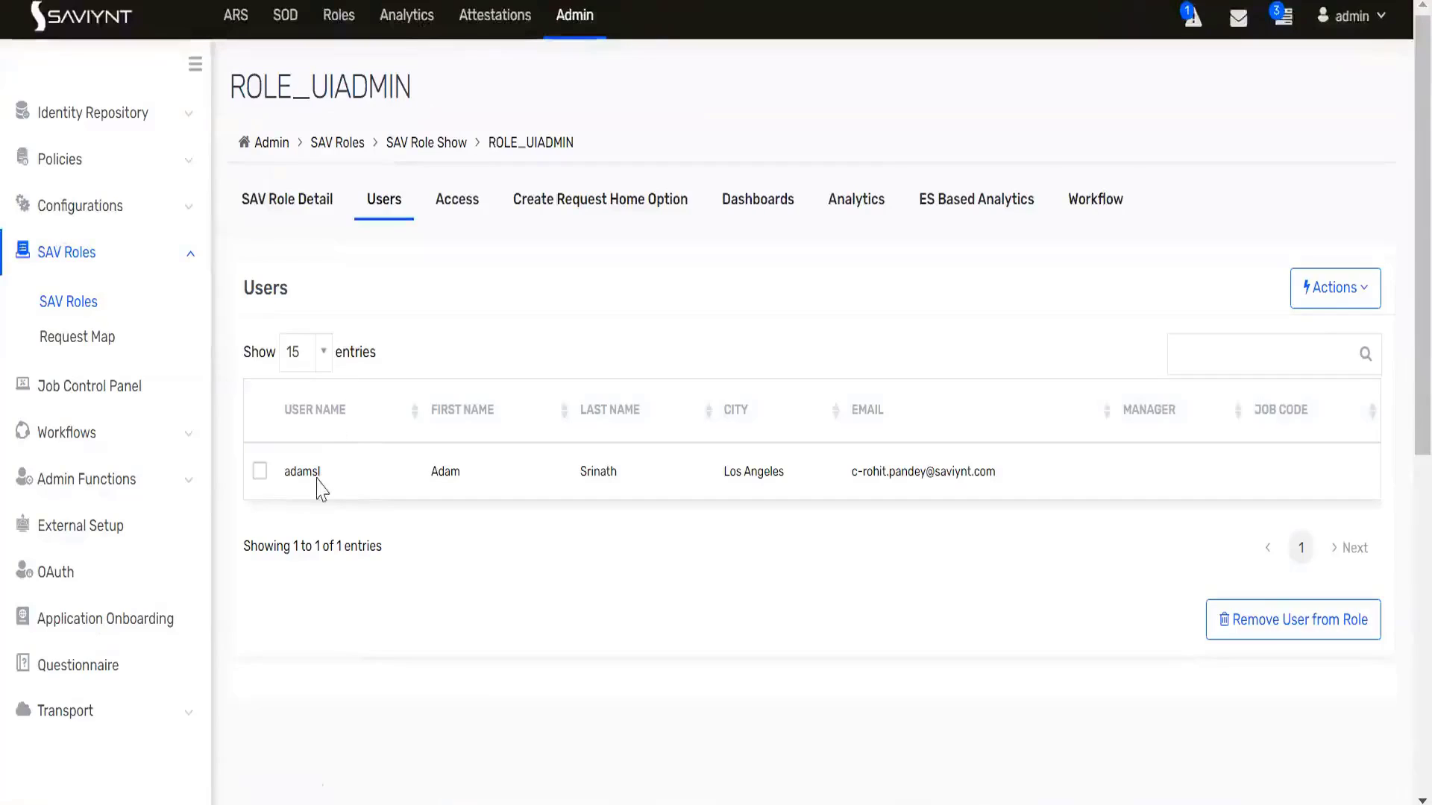
left_click_drag(321, 481, 283, 481)
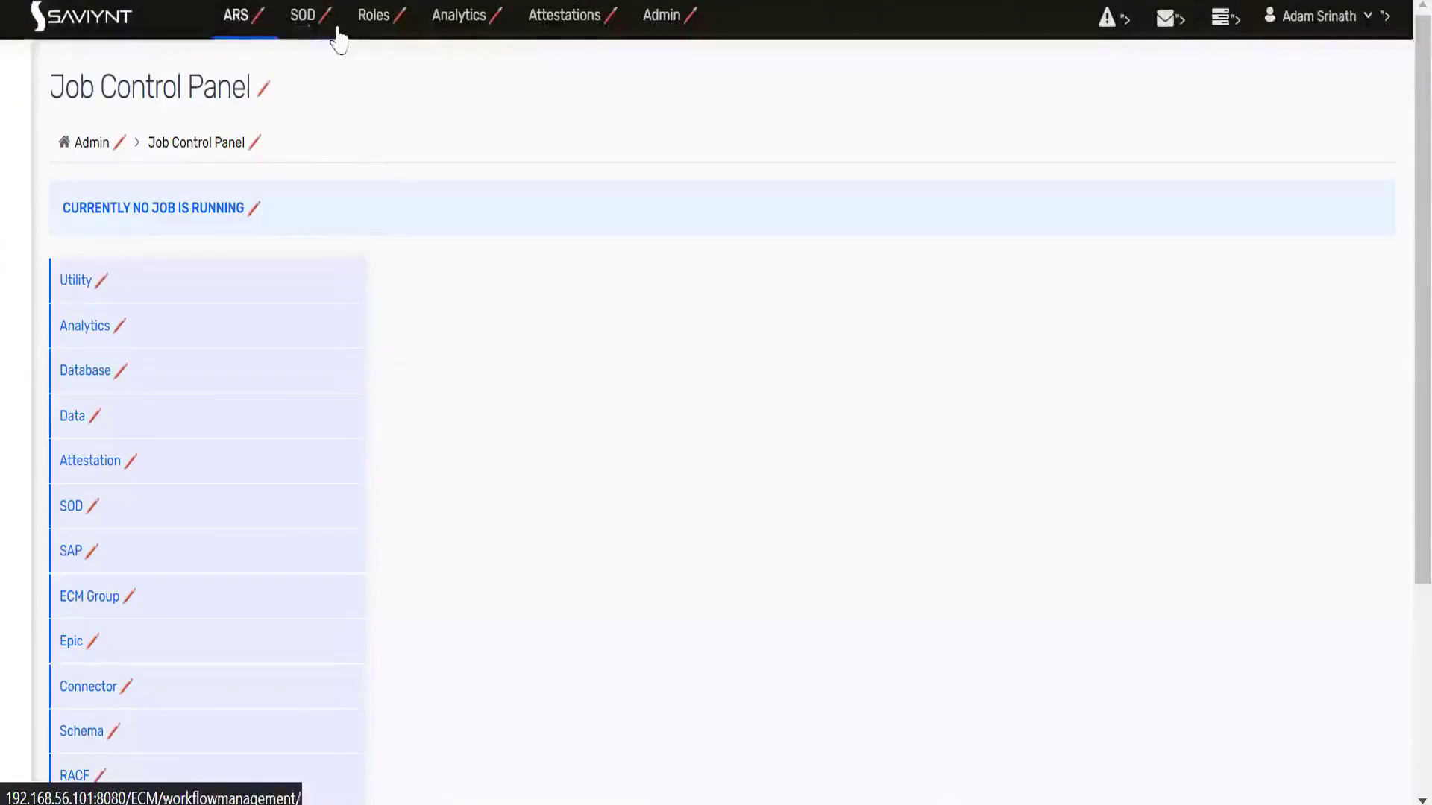
left_click(231, 18)
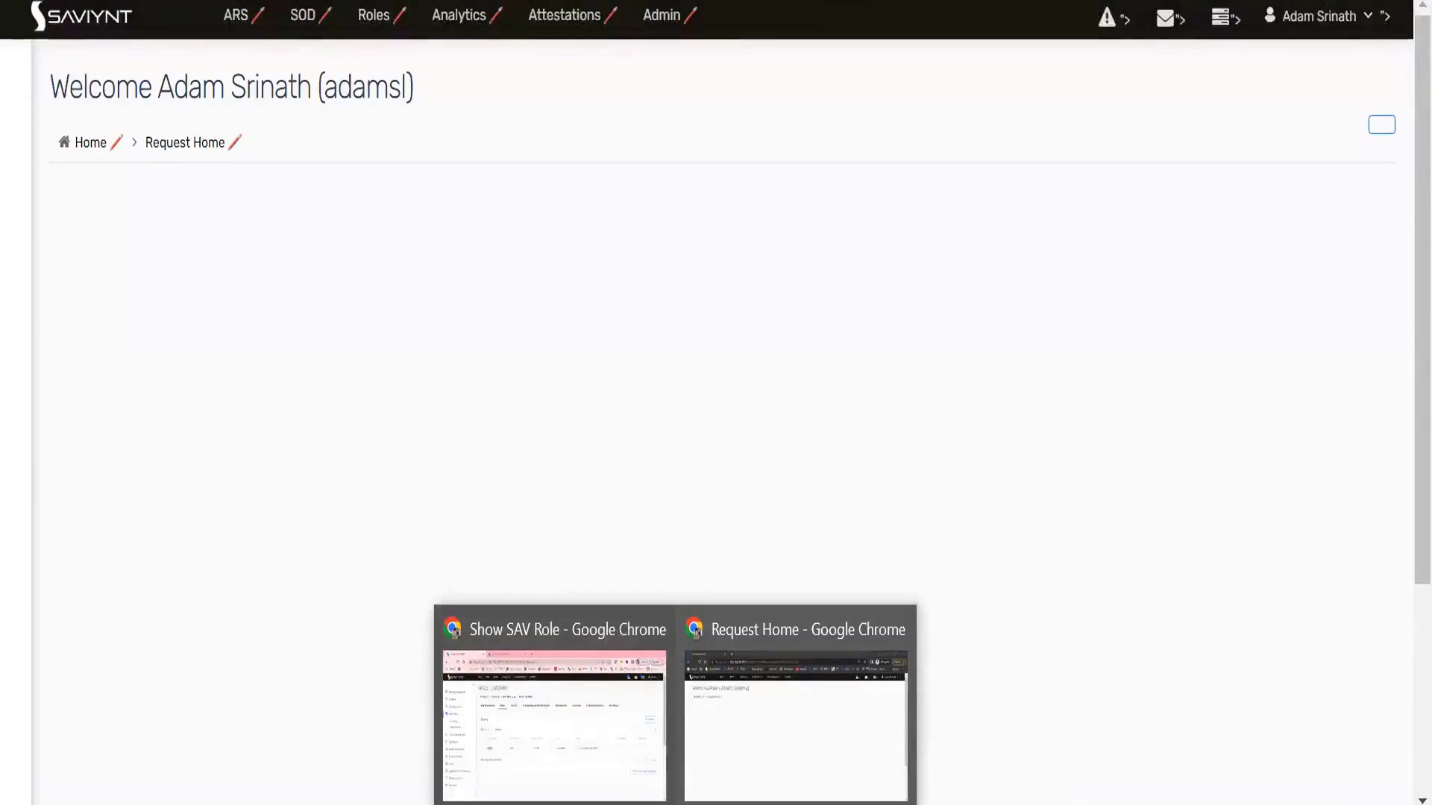
left_click(455, 632)
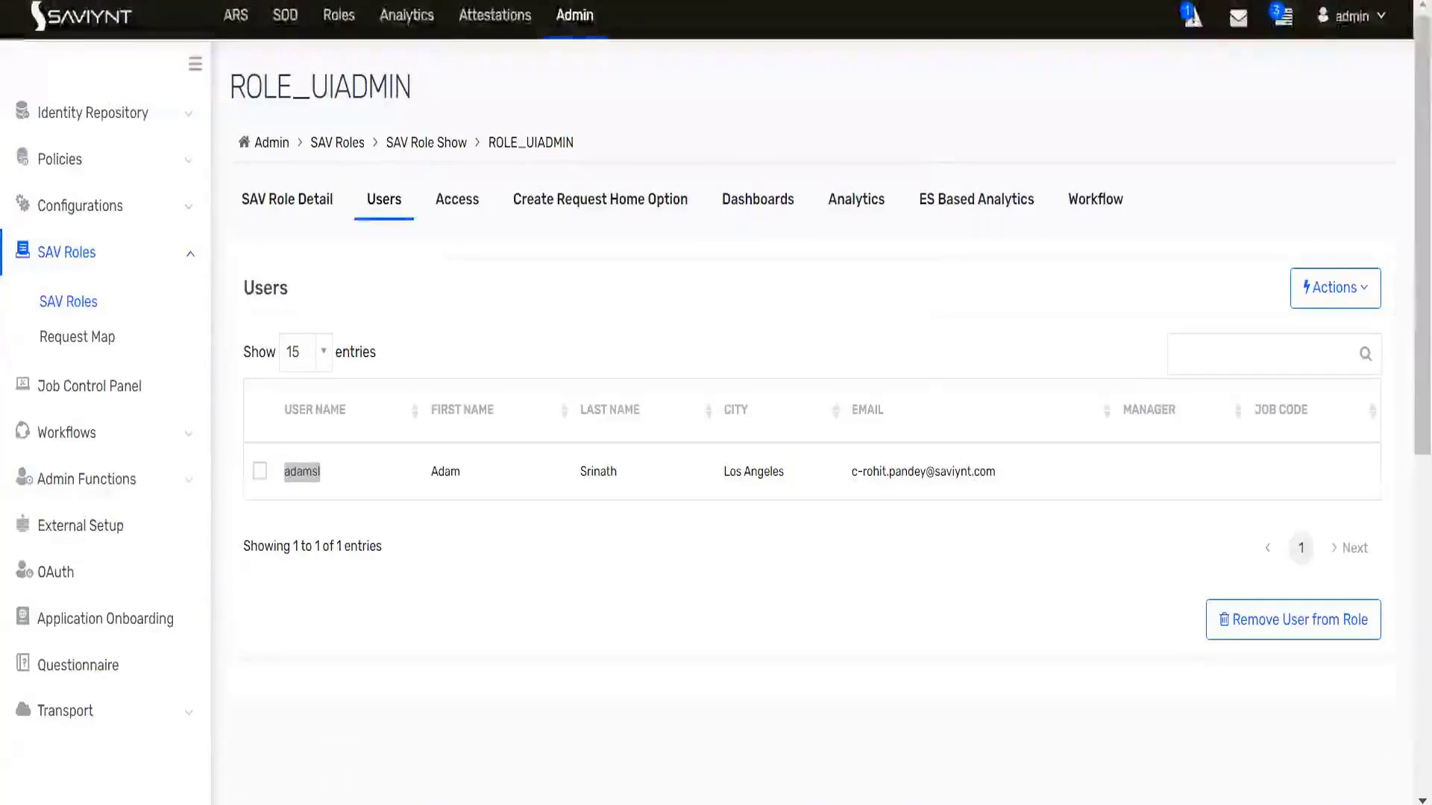
- Search Windows for 'putty' to confirm it isn't installed, then start a new Chrome tab
key("super+s")
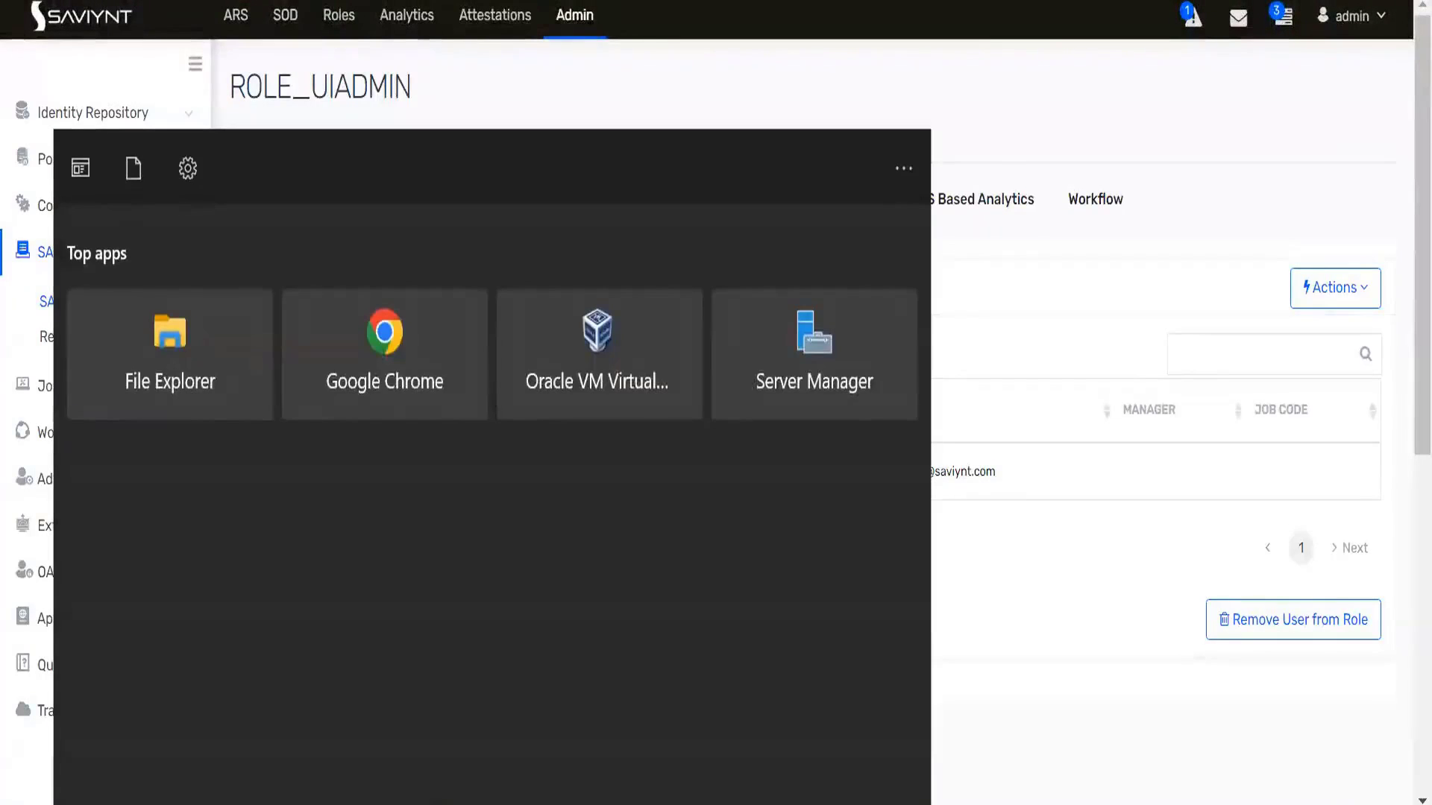
type("putty")
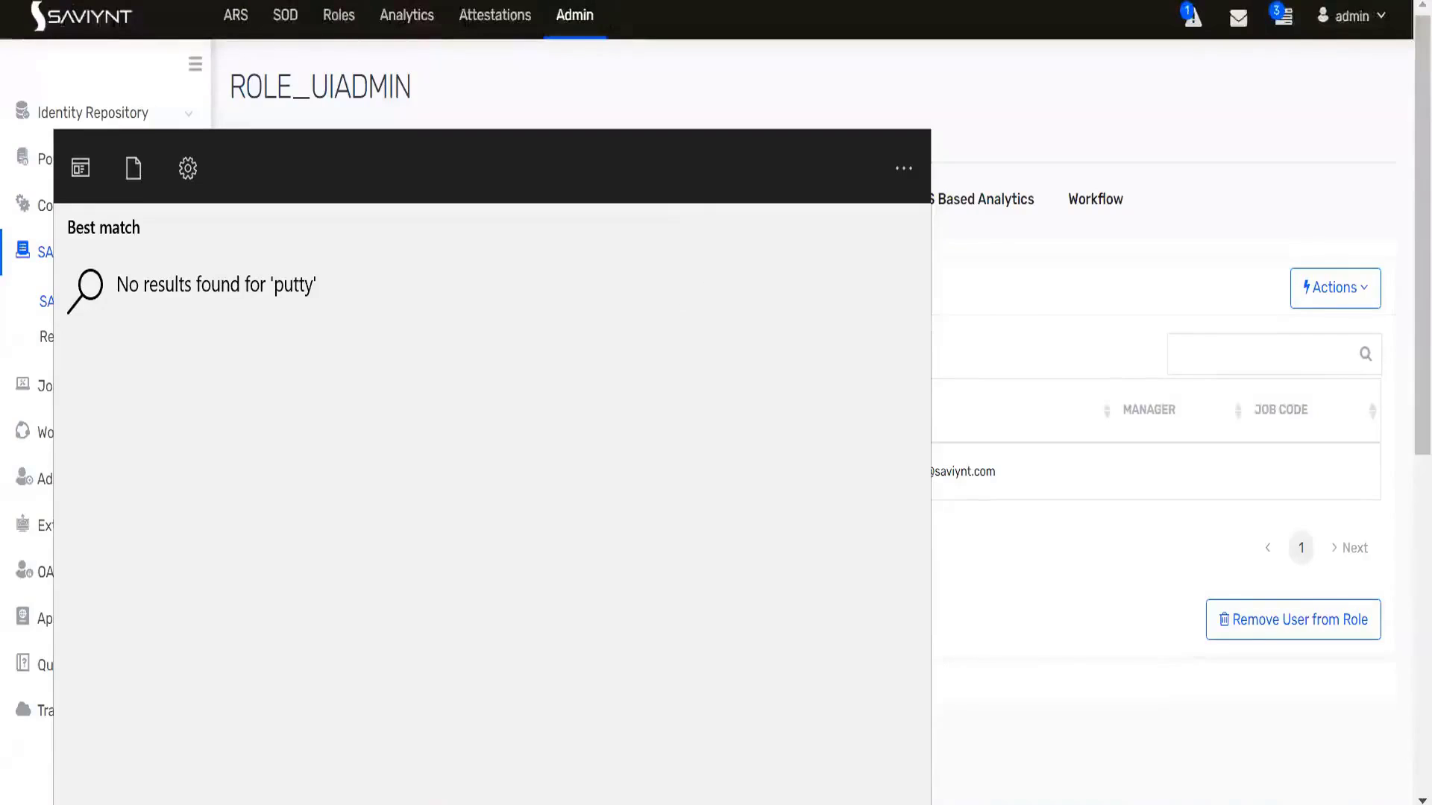
key("Escape")
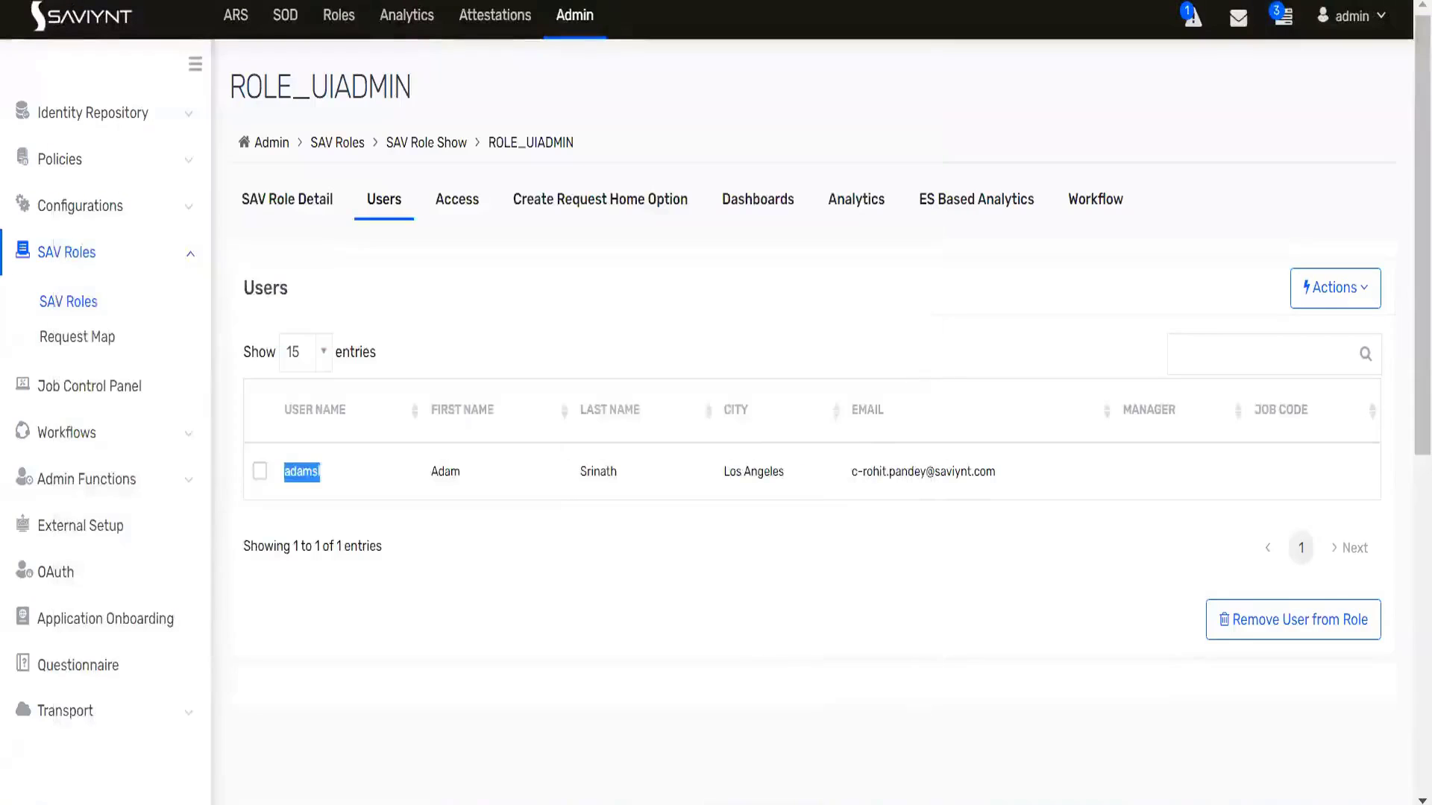
key("ctrl+t")
- Search the web for 'ninite' and open the official ninite.com site
type("ninite")
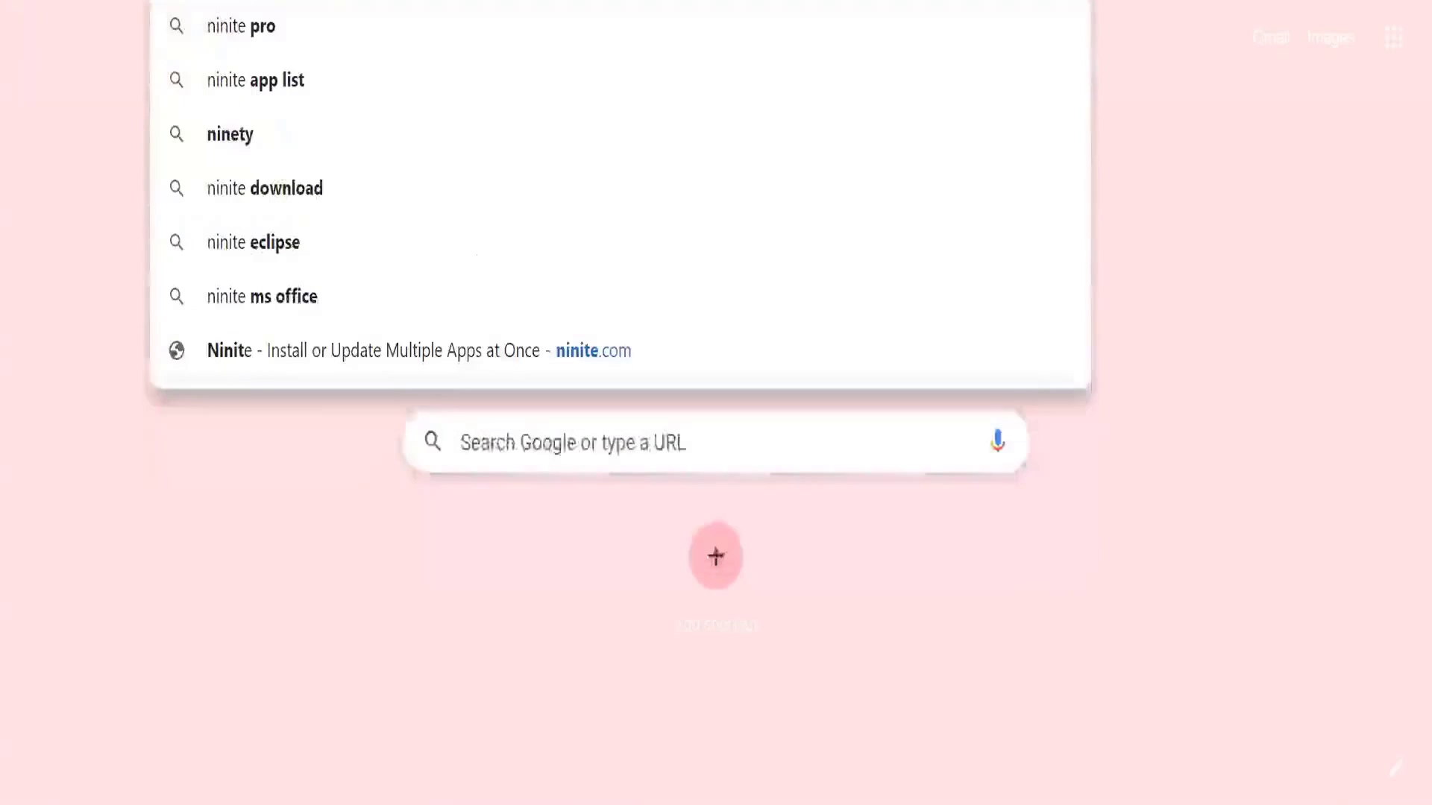
key("Return")
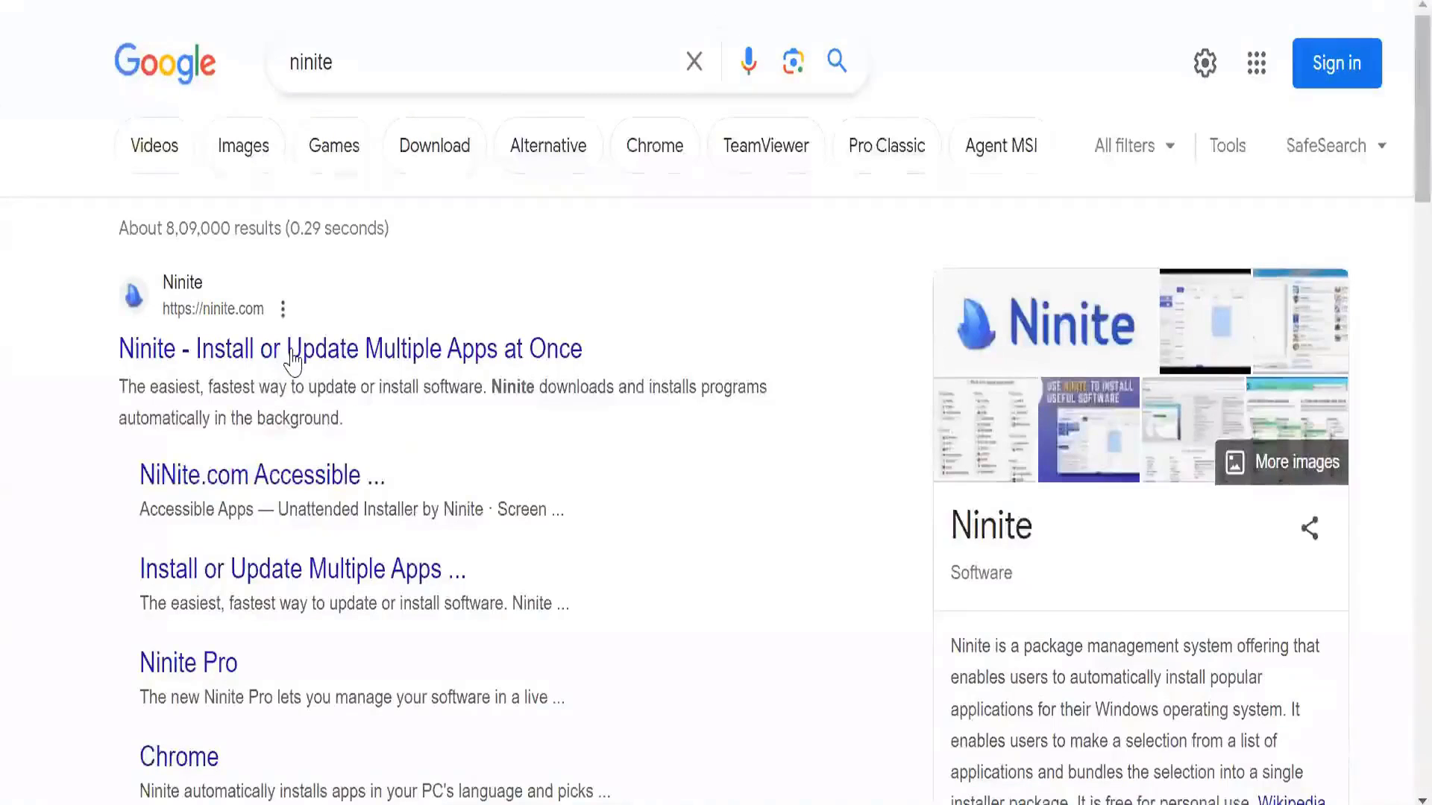
left_click(563, 330)
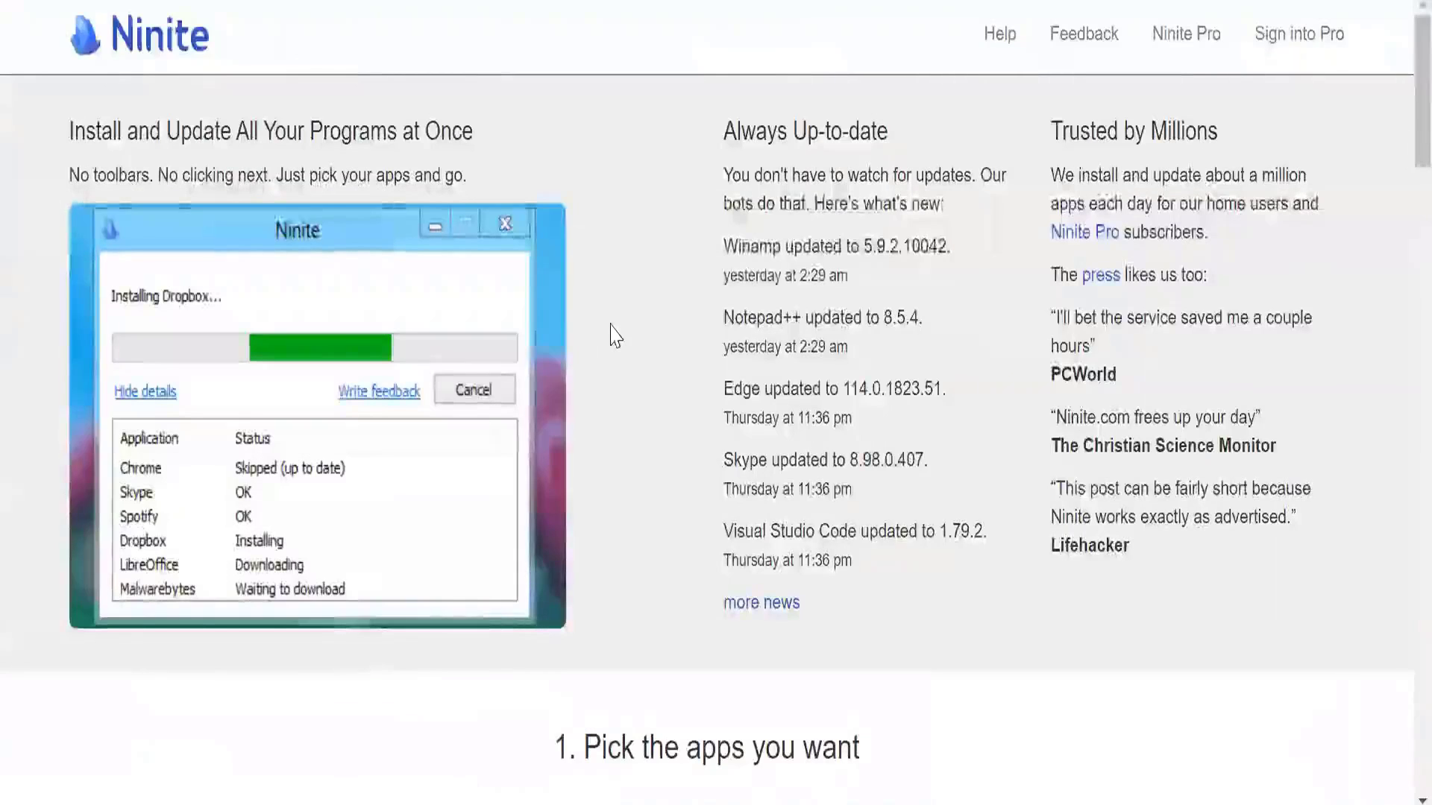
scroll(594, 339, "down", 20)
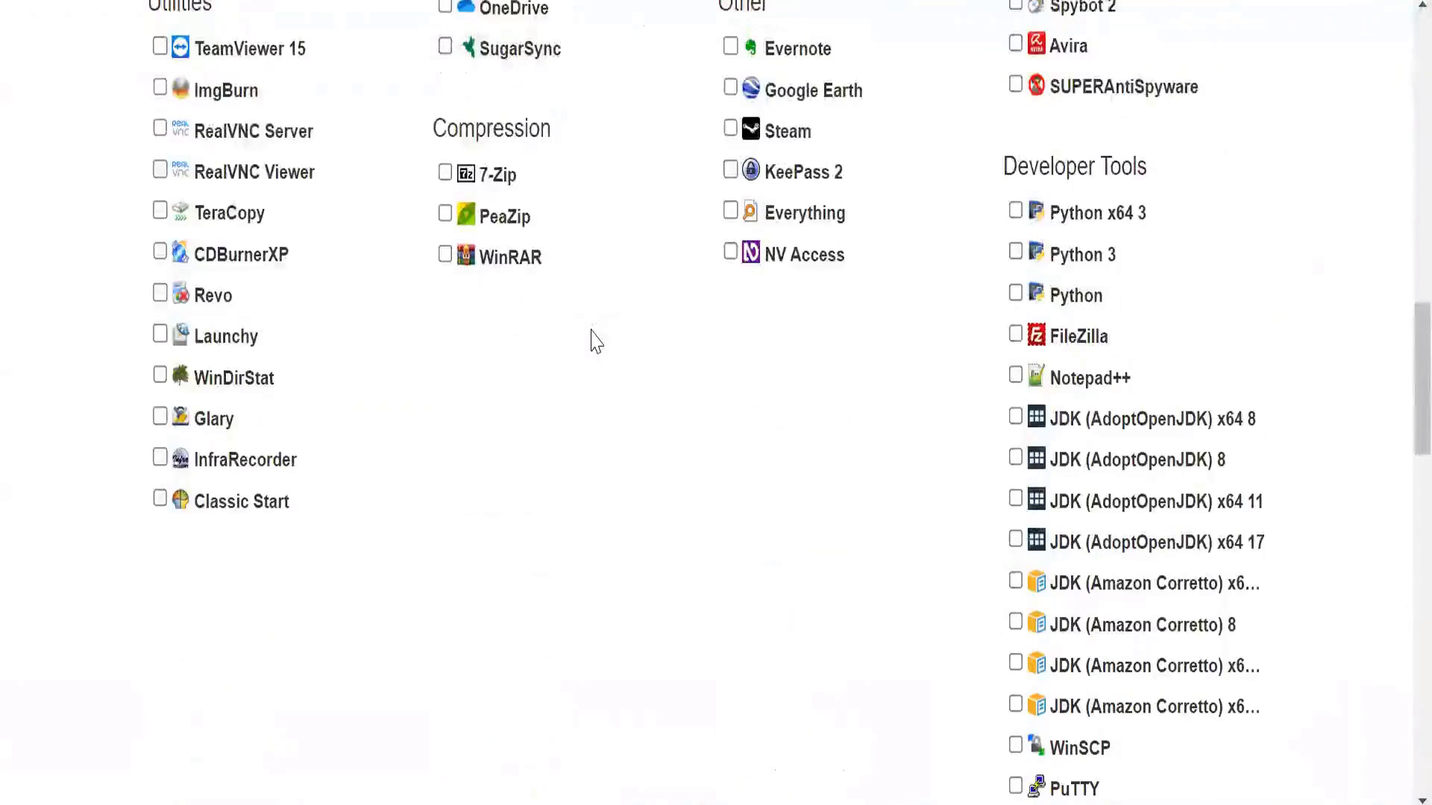
- Select PuTTY and WinSCP on Ninite, download the bundled installer, and open it
type("putty")
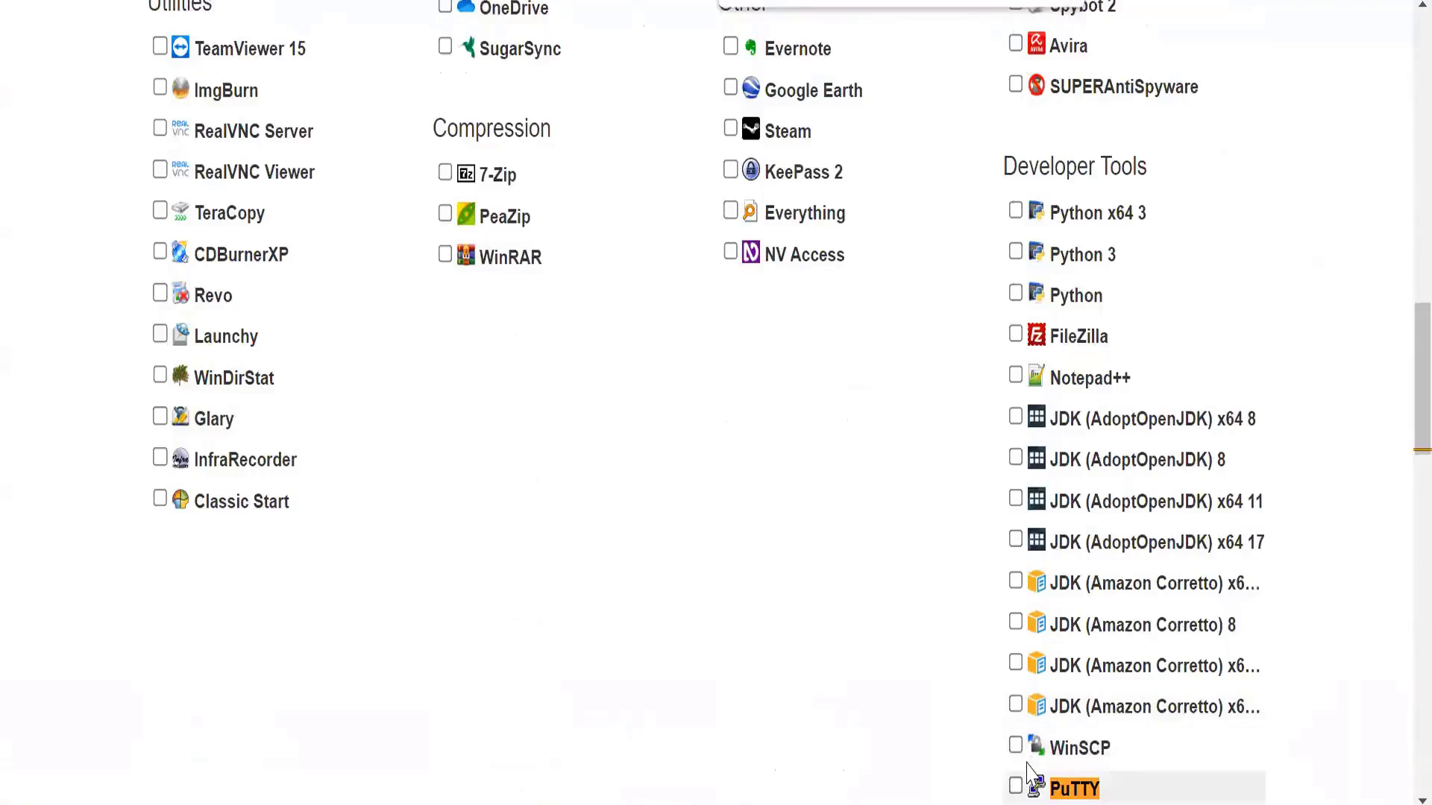
left_click(1016, 786)
left_click(1016, 745)
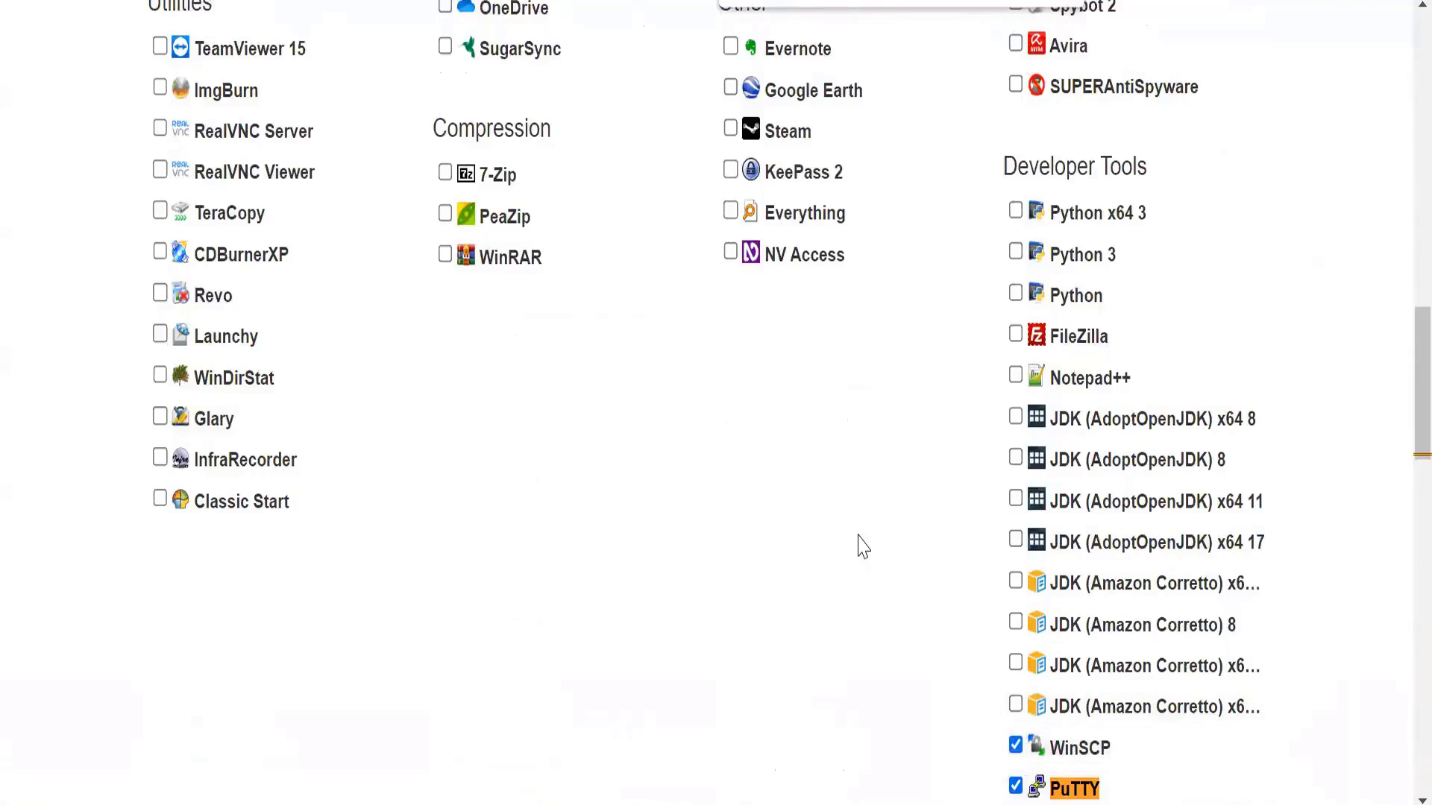
scroll(857, 544, "down", 10)
left_click(729, 367)
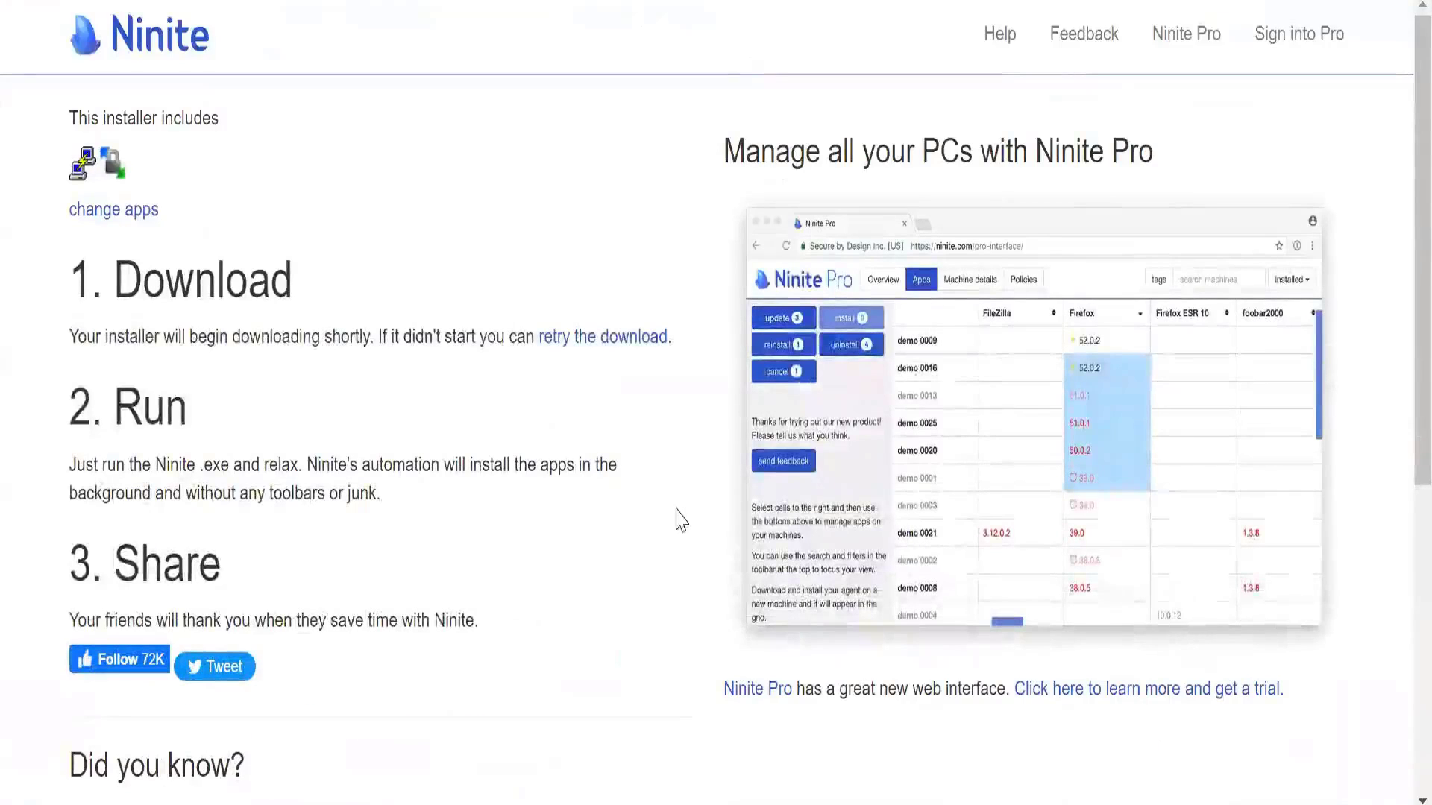
scroll(422, 457, "down", 2)
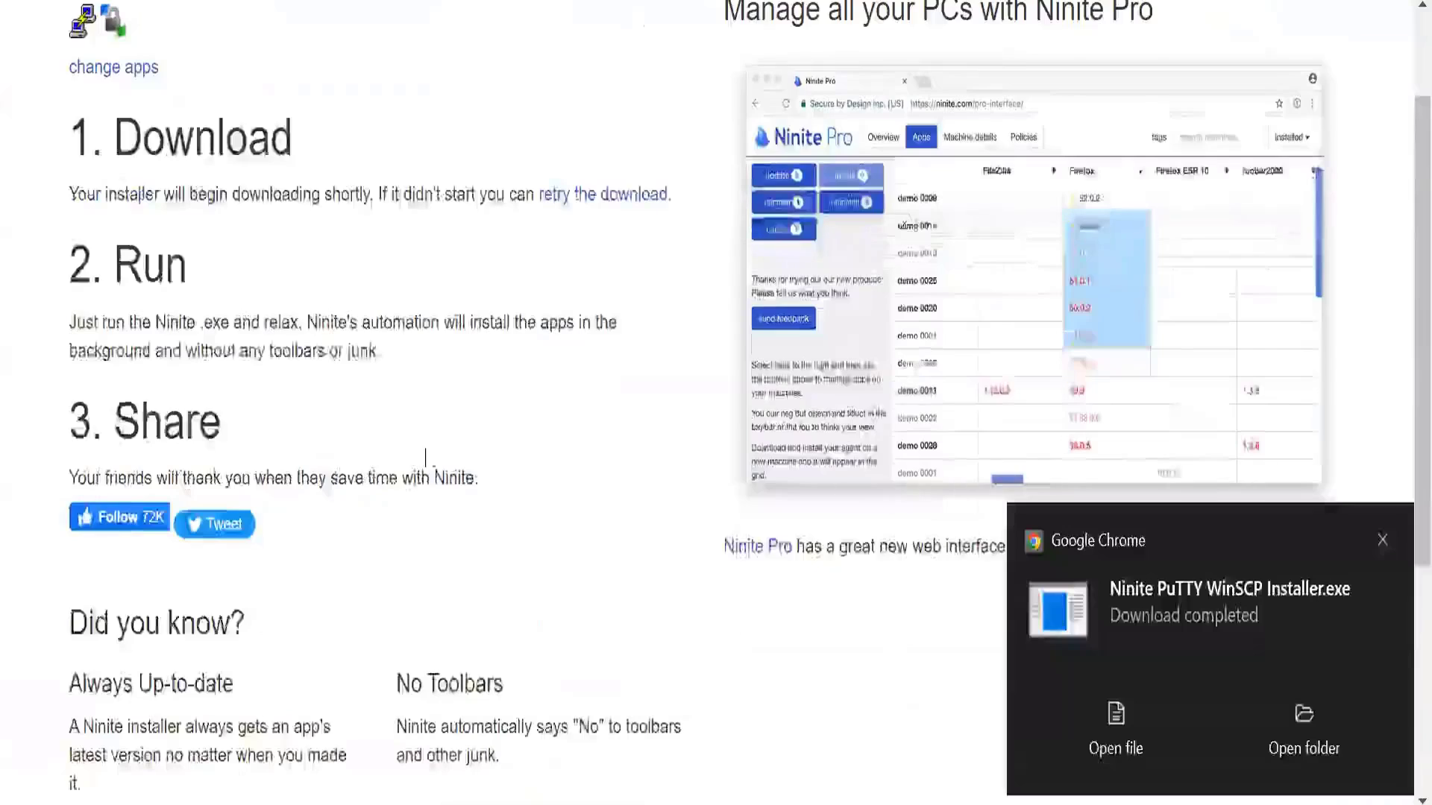
left_click(1139, 731)
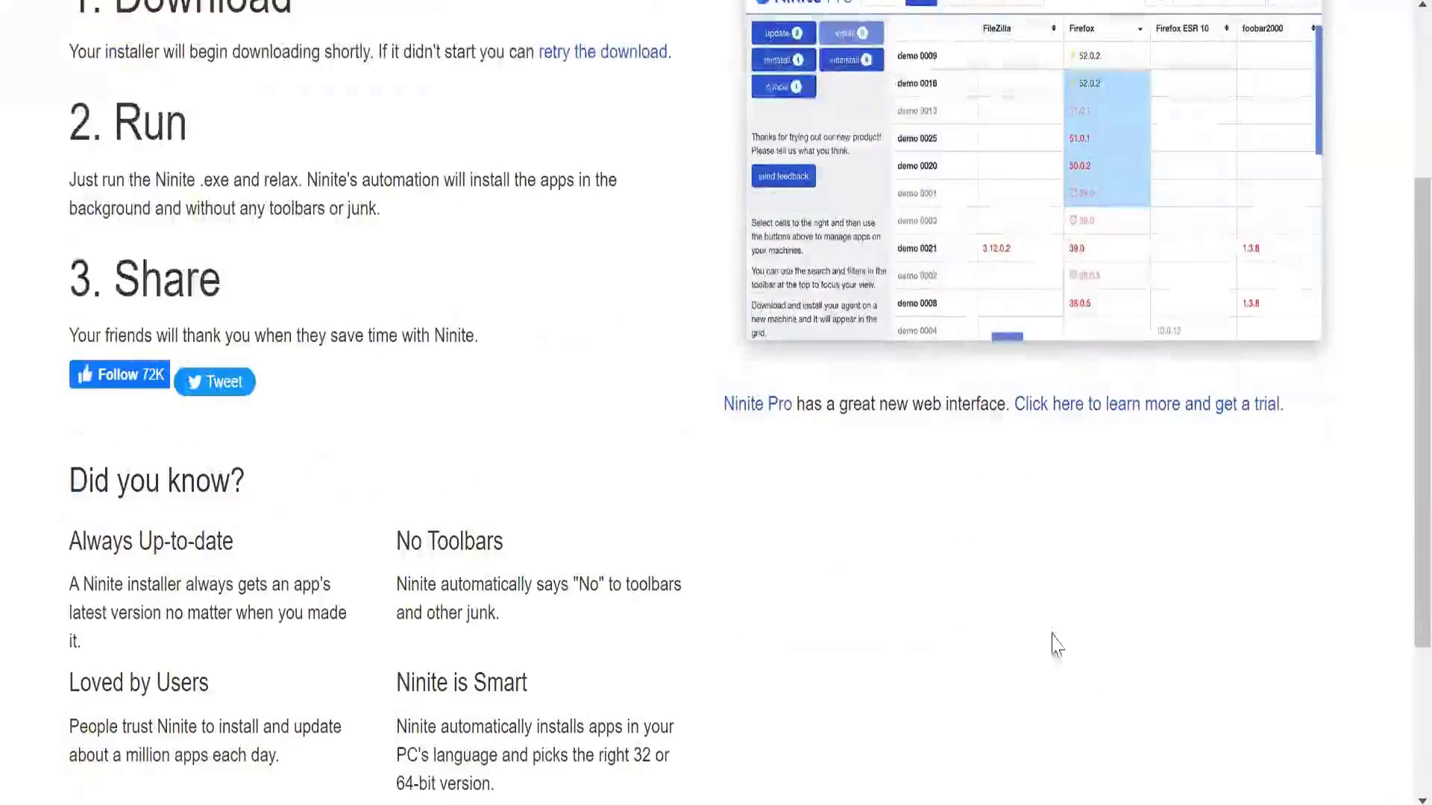
- Allow the Ninite installer to run, then launch the newly installed PuTTY
left_click(831, 112)
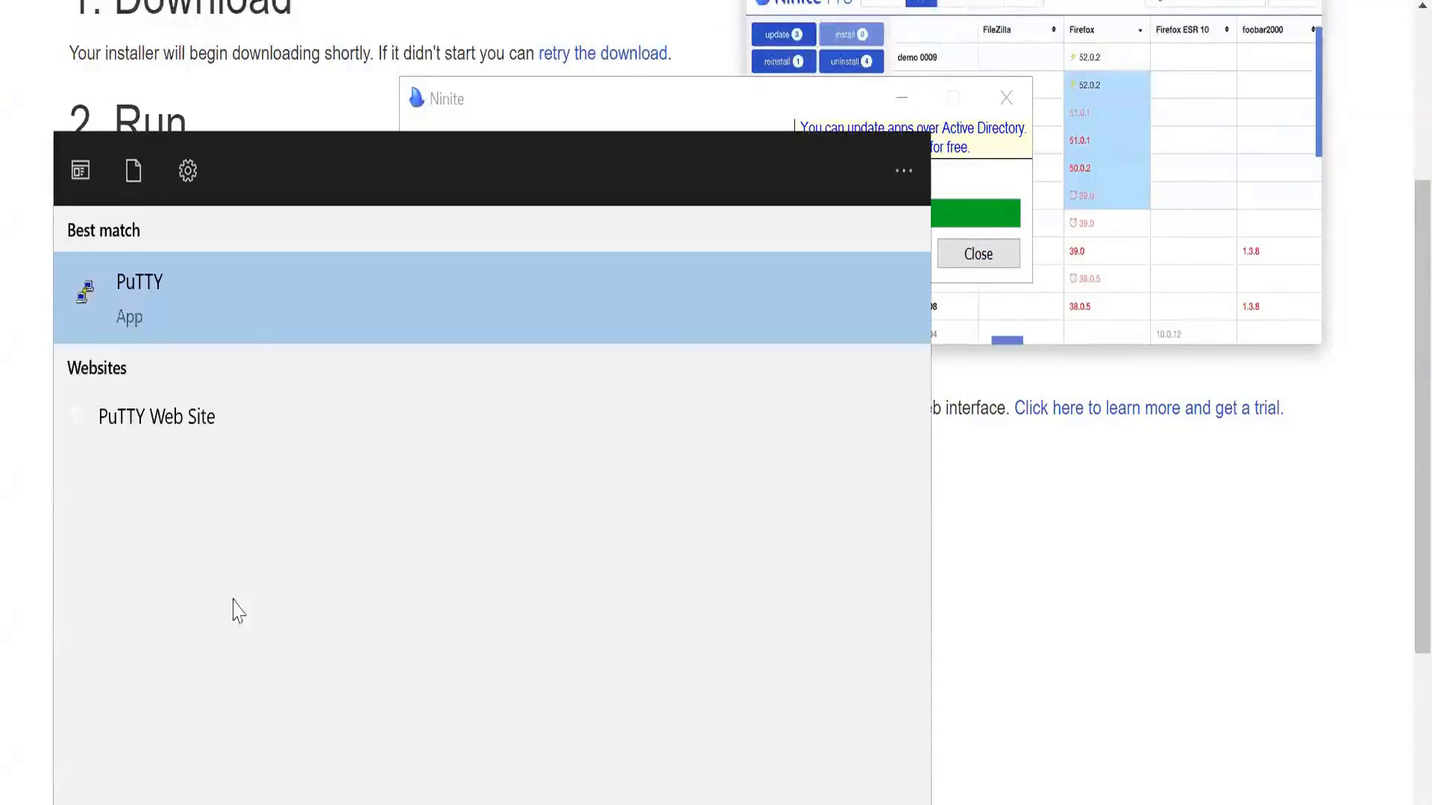
left_click(256, 295)
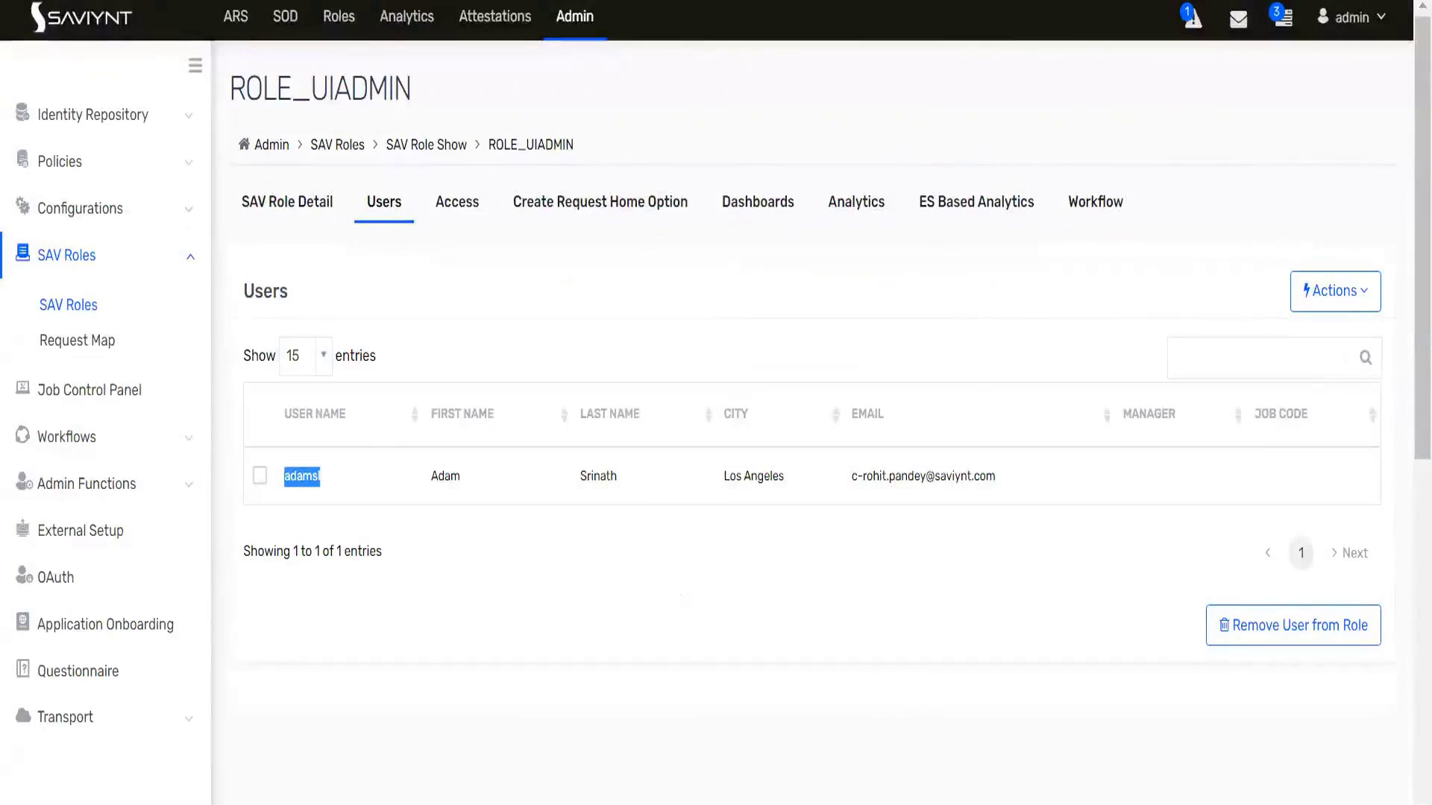
- Connect PuTTY via SSH to 192.168.56.101 on port 22 and accept the host key
key("alt+Tab")
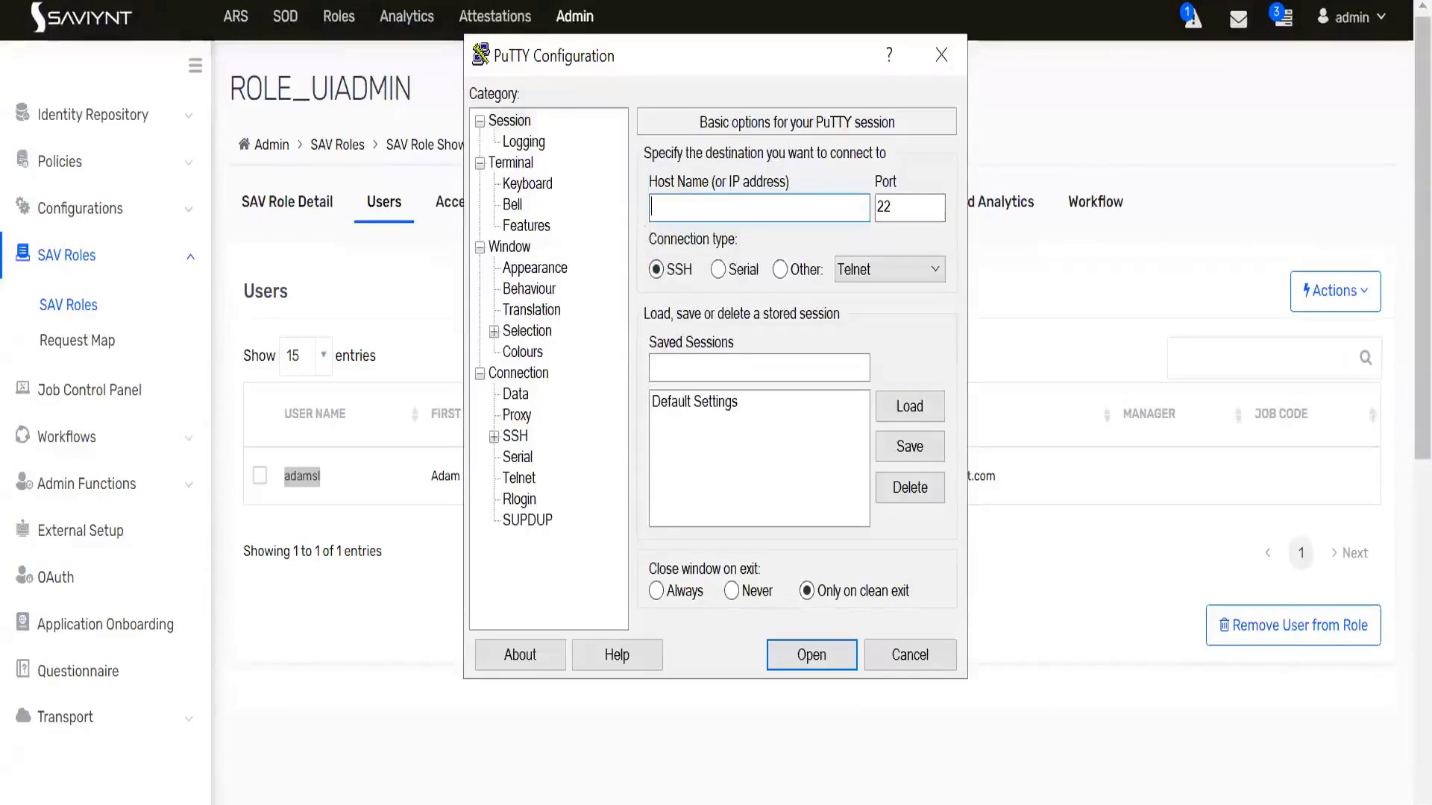
type("192.168.56")
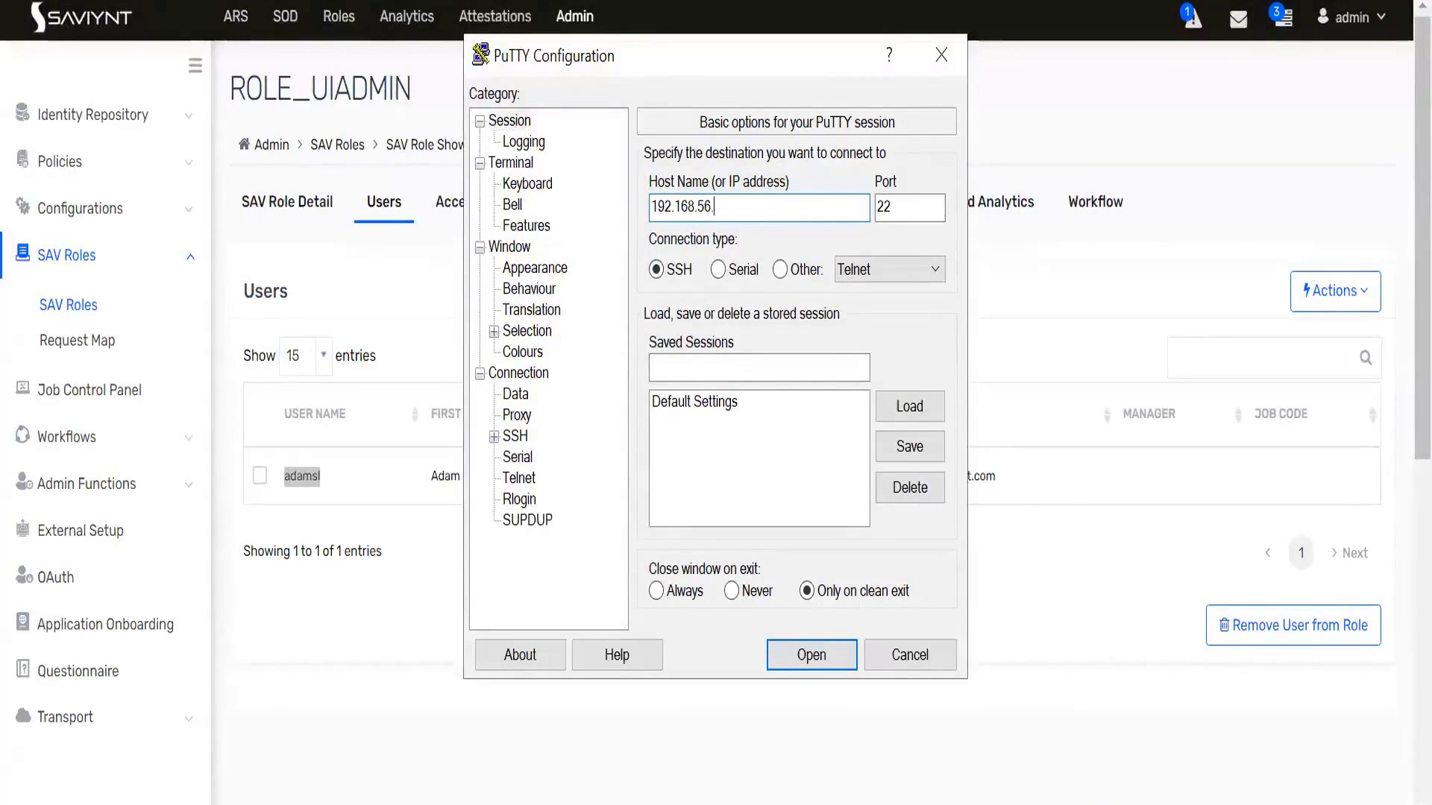
type(".101")
left_click(811, 655)
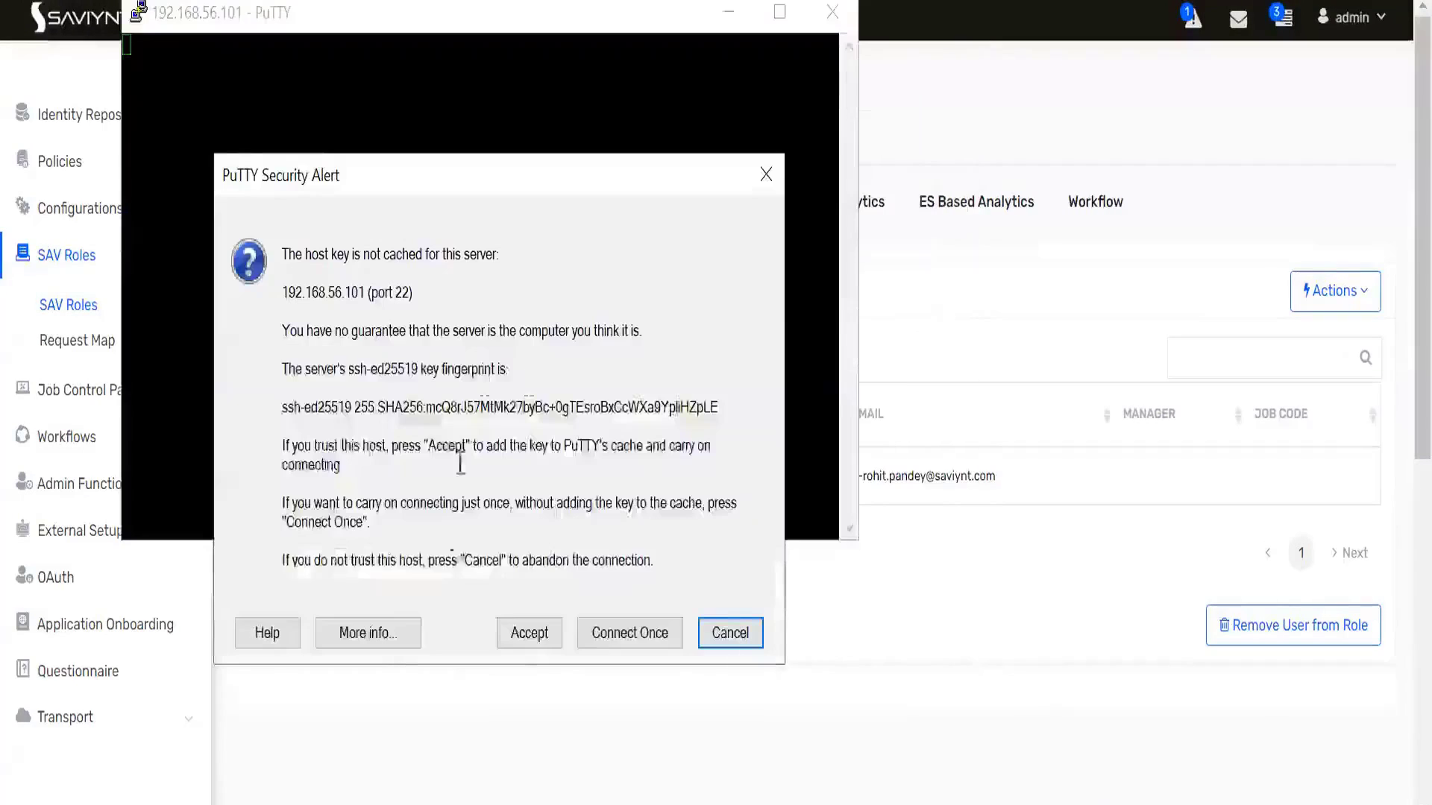
left_click(528, 634)
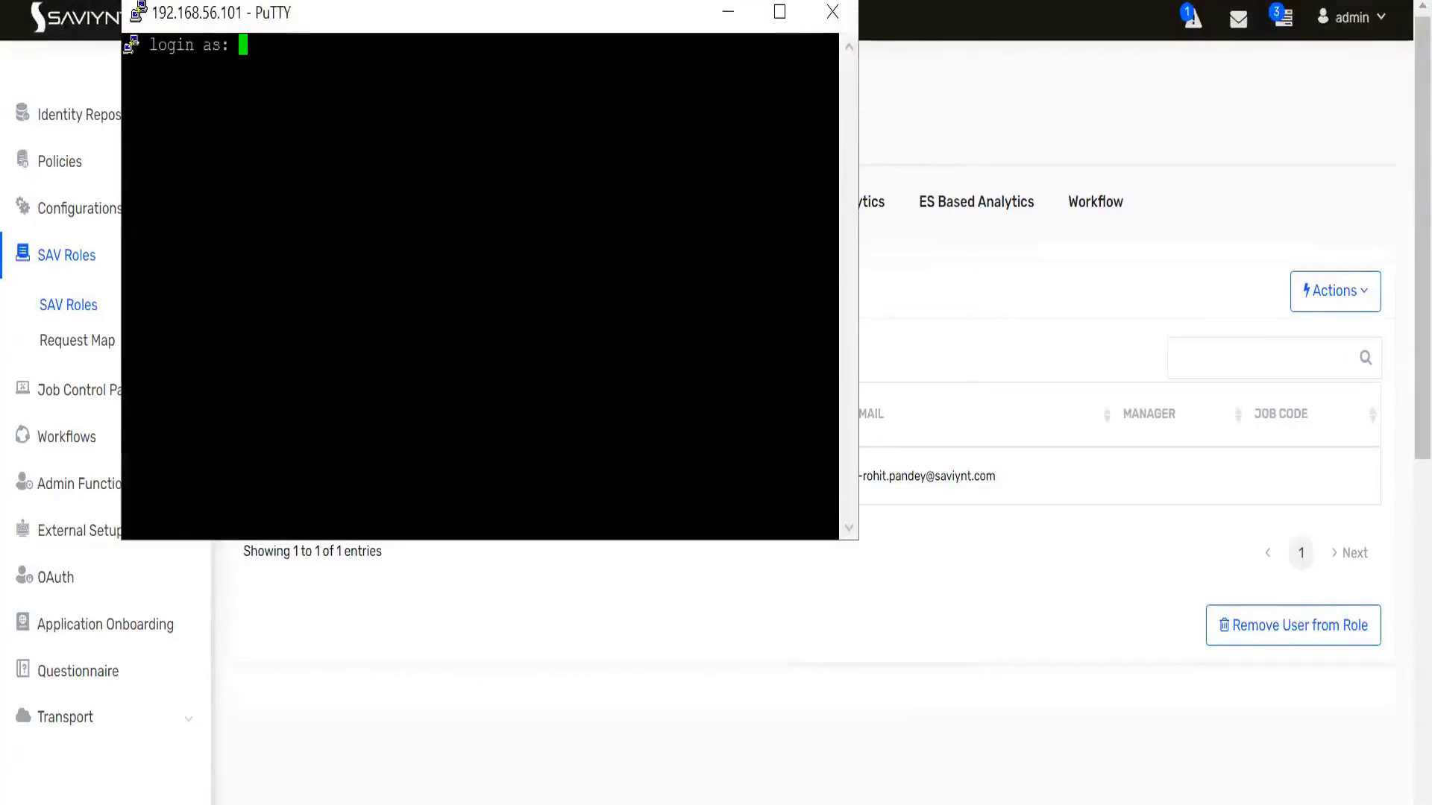
- Log in to the server as root and maximize the PuTTY terminal
type("root")
key("Return")
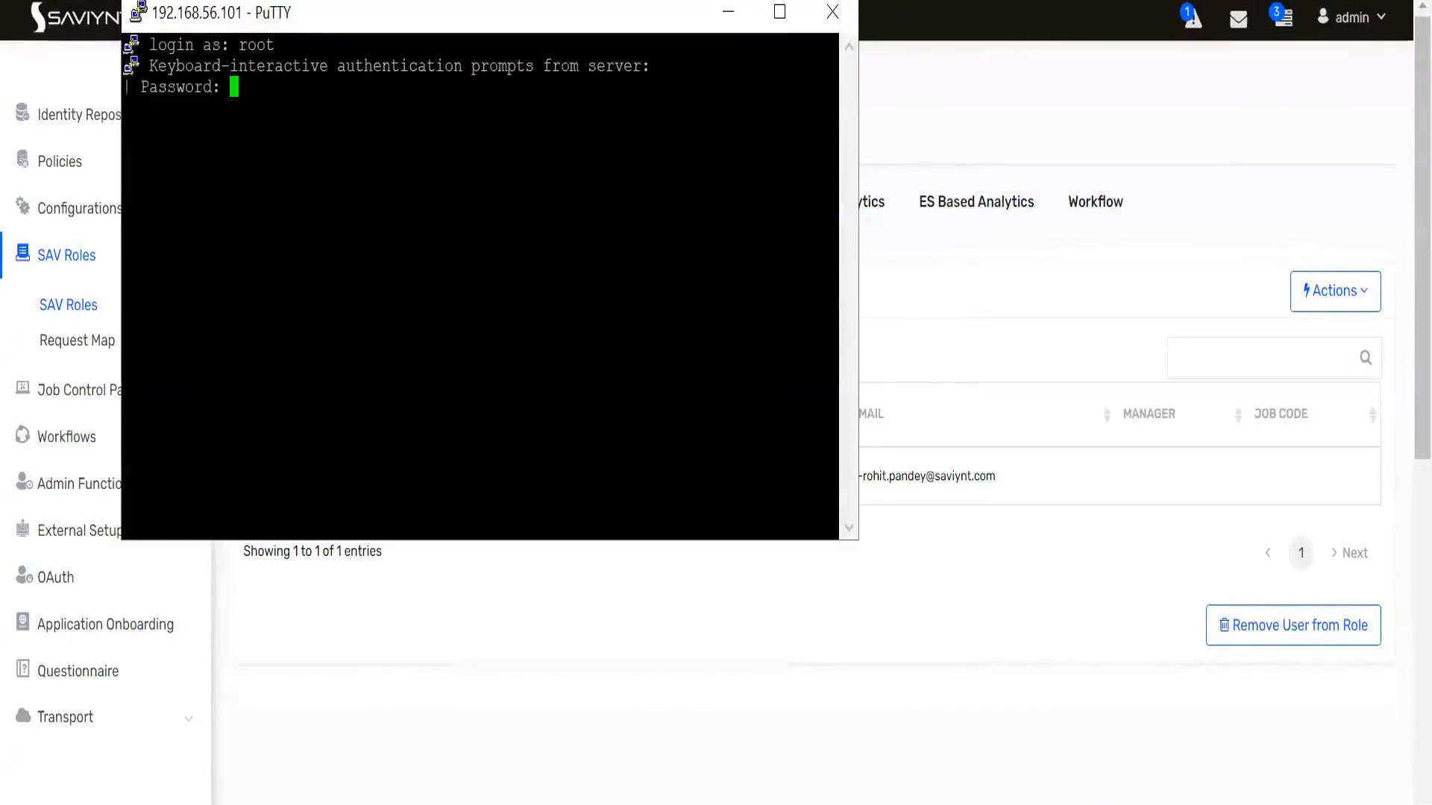
key("Return")
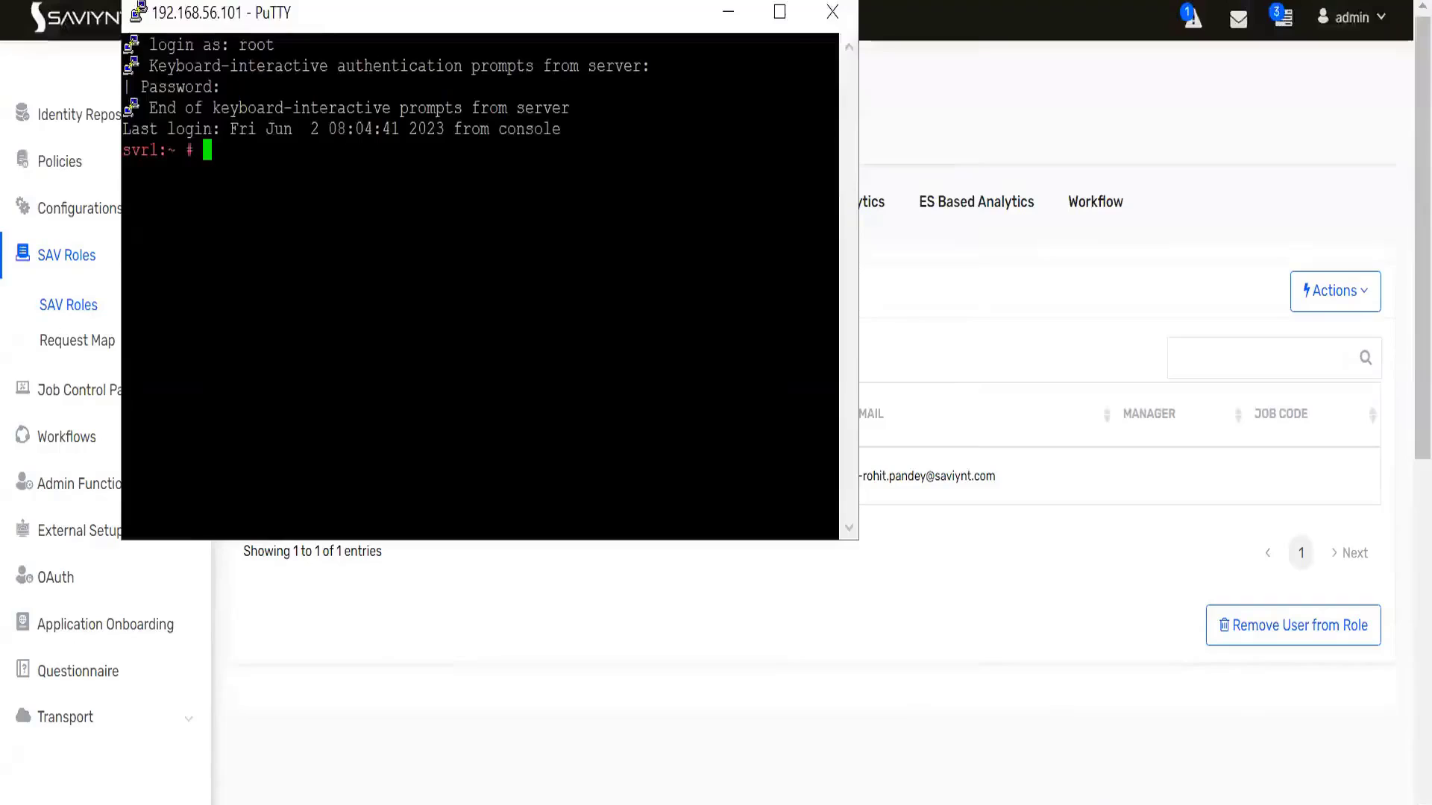
left_click(779, 12)
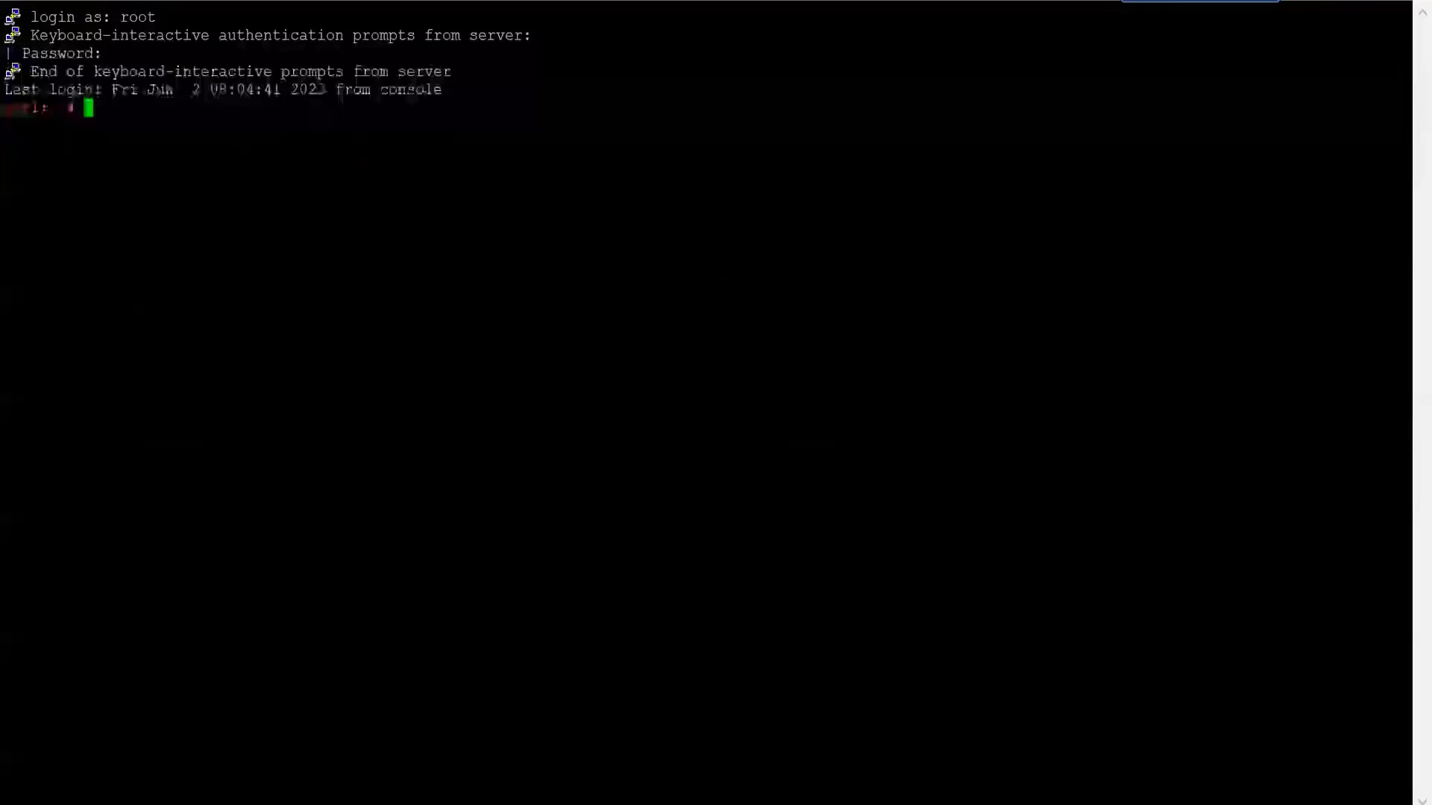
- Change into /opt and list its contents with 'll'
type("cd")
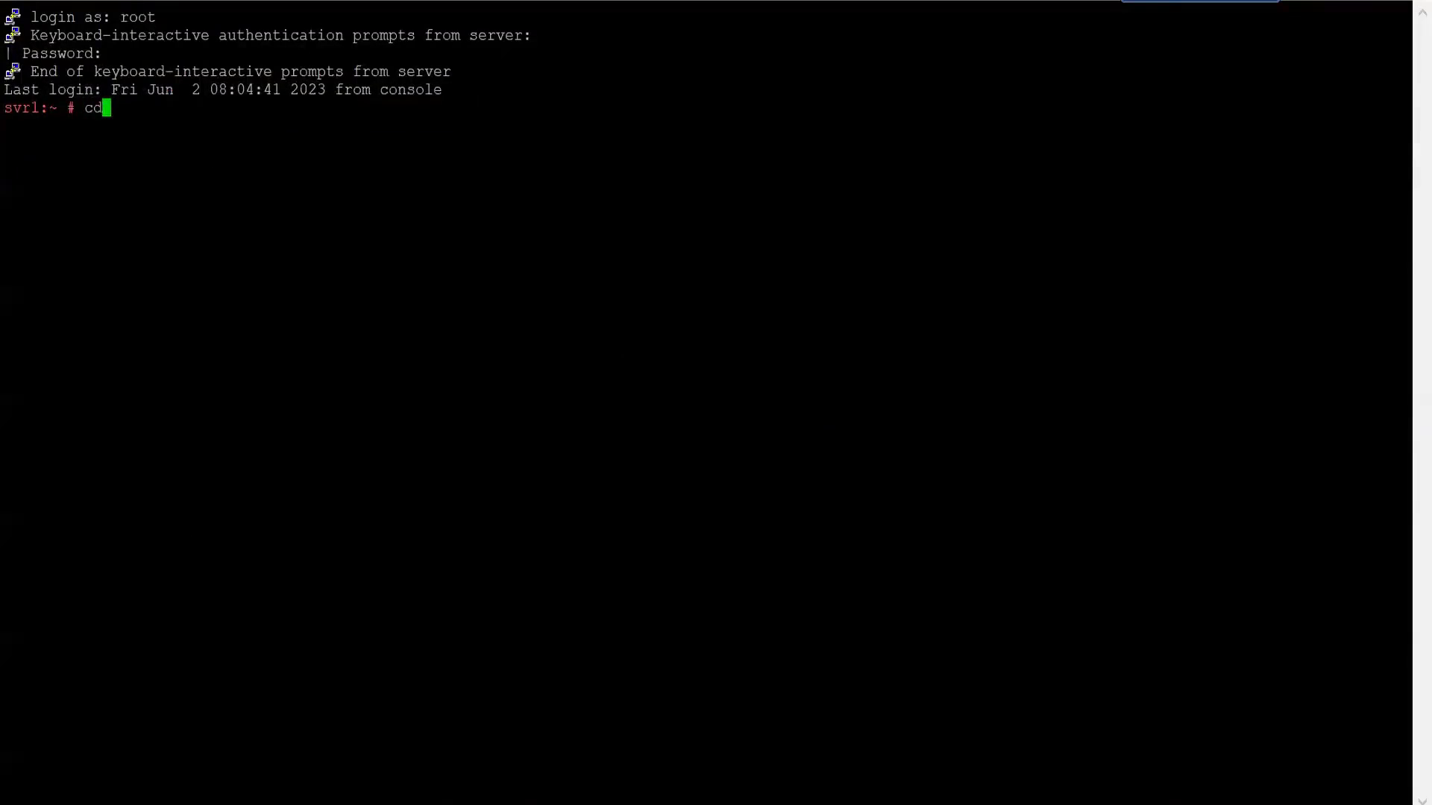
type(" /opt/")
key("Return")
type("ll")
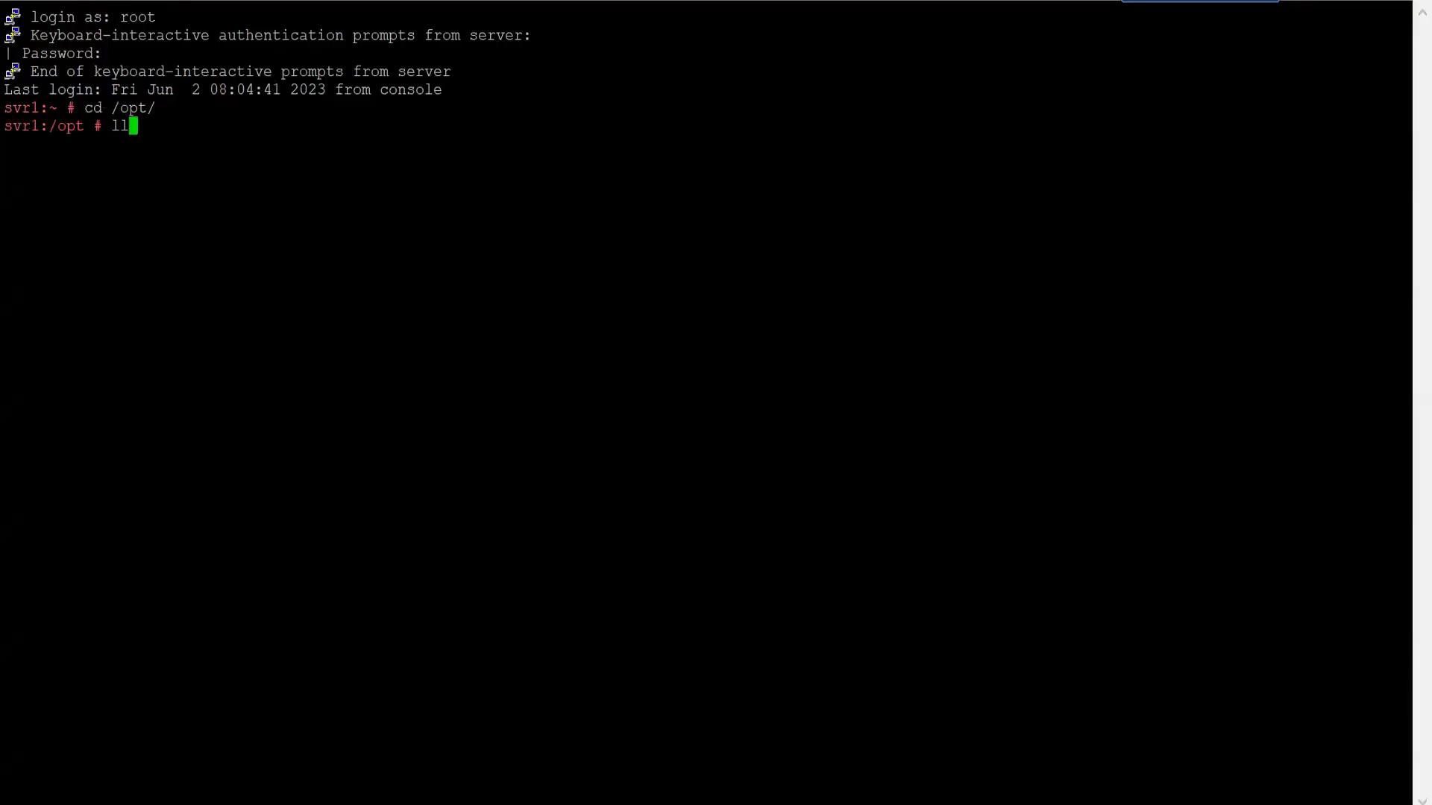
key("Return")
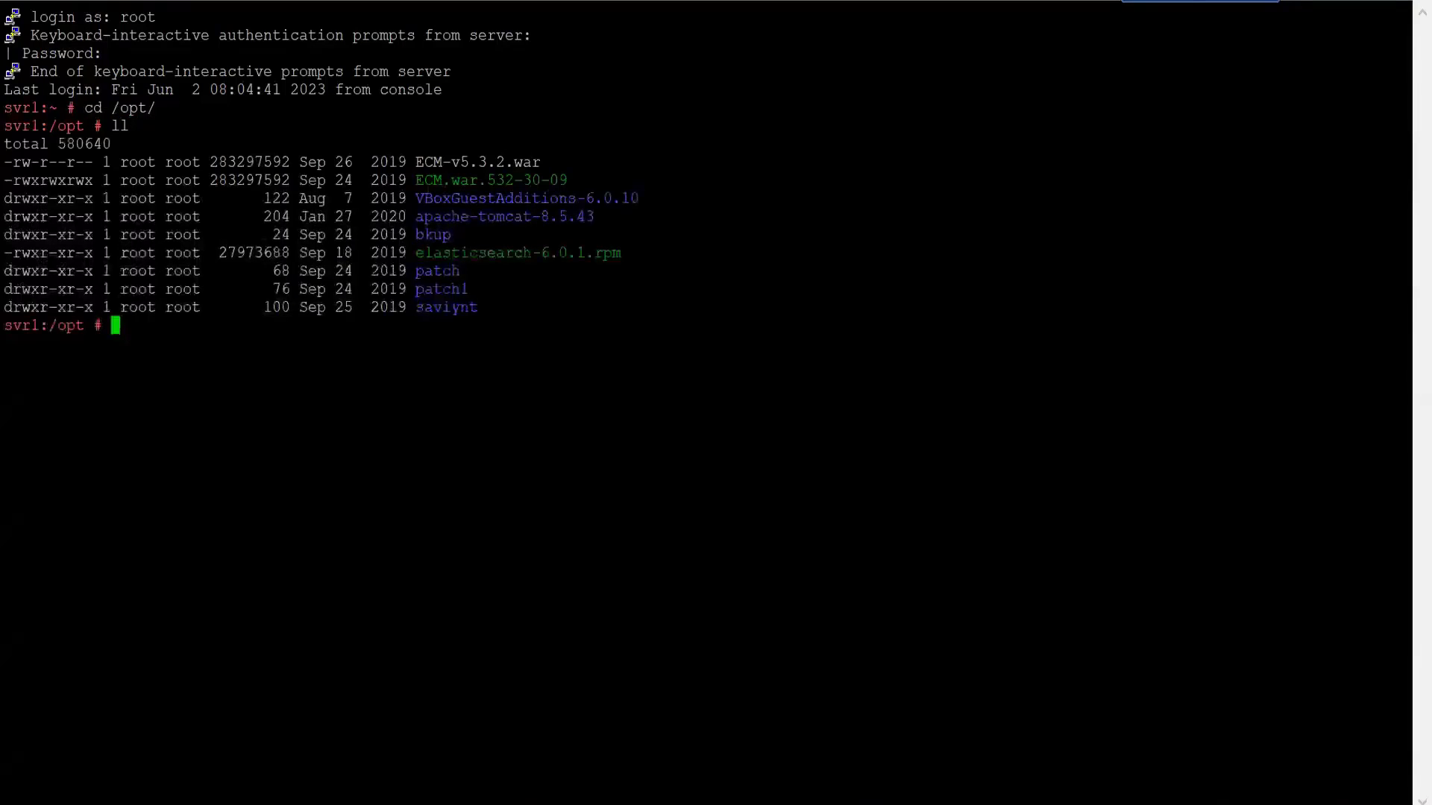
type("cd")
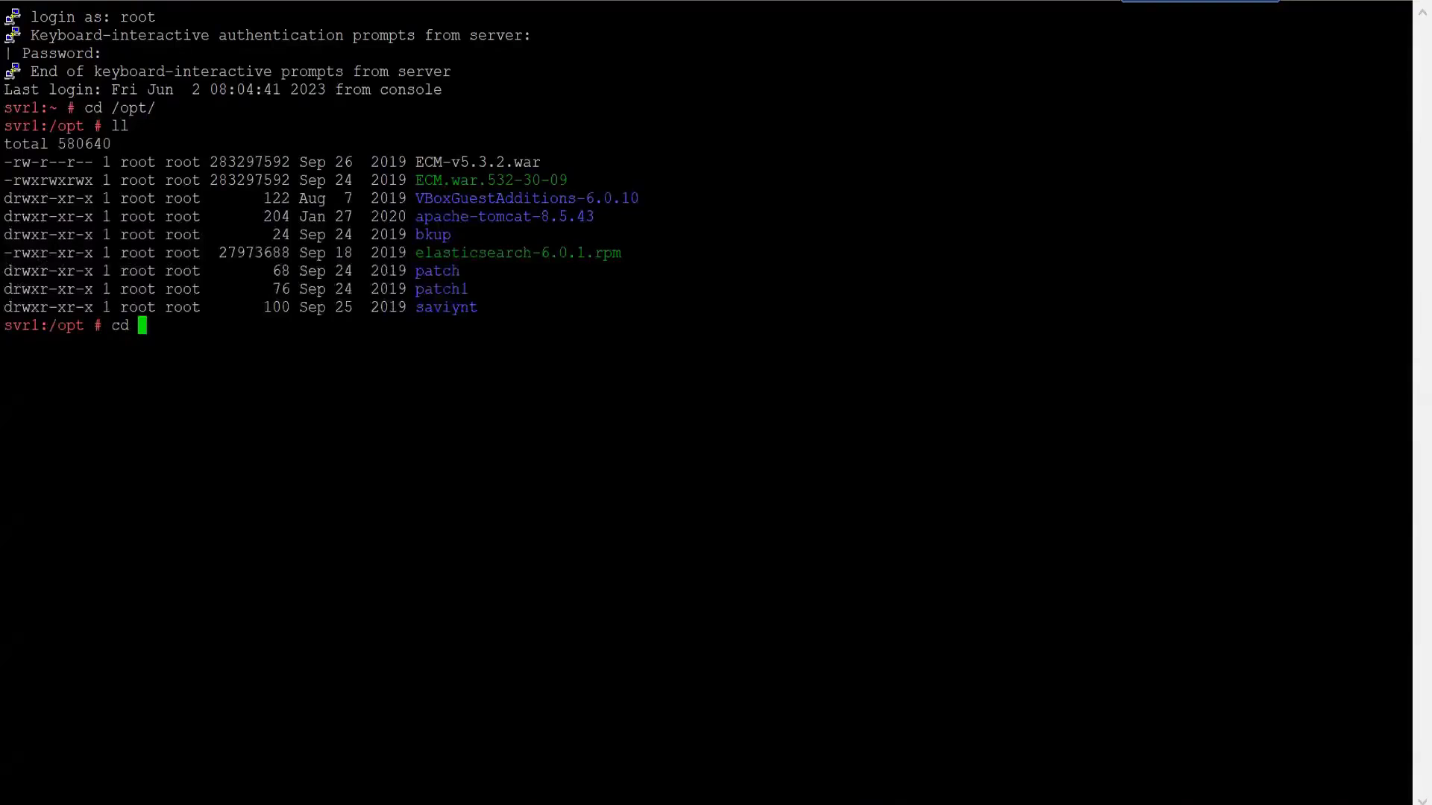